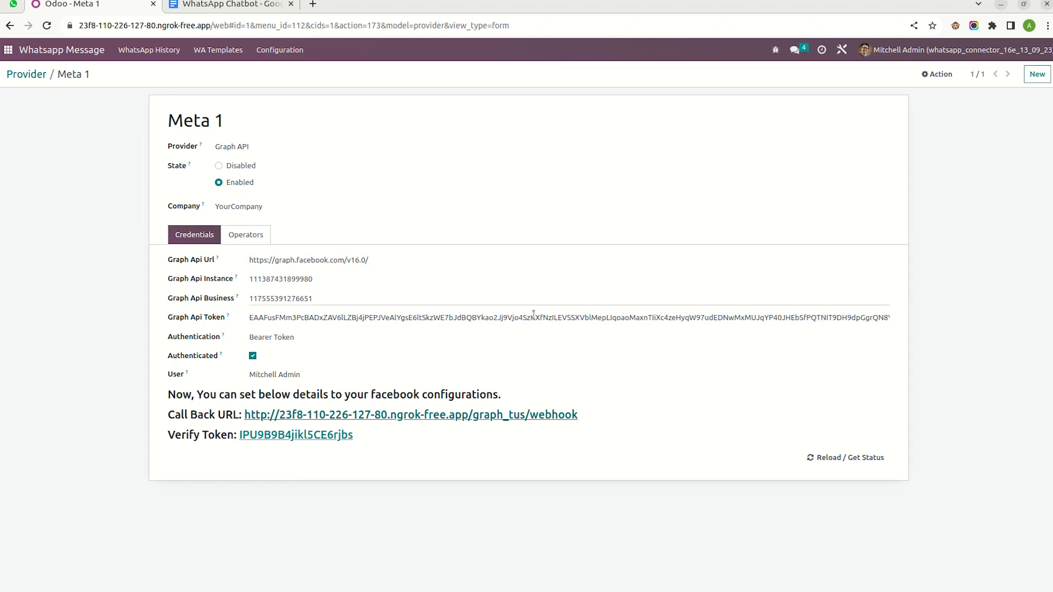
Create a new WhatsApp chatbot record and name it "WhatsApp Chatbot"
left_click(278, 53)
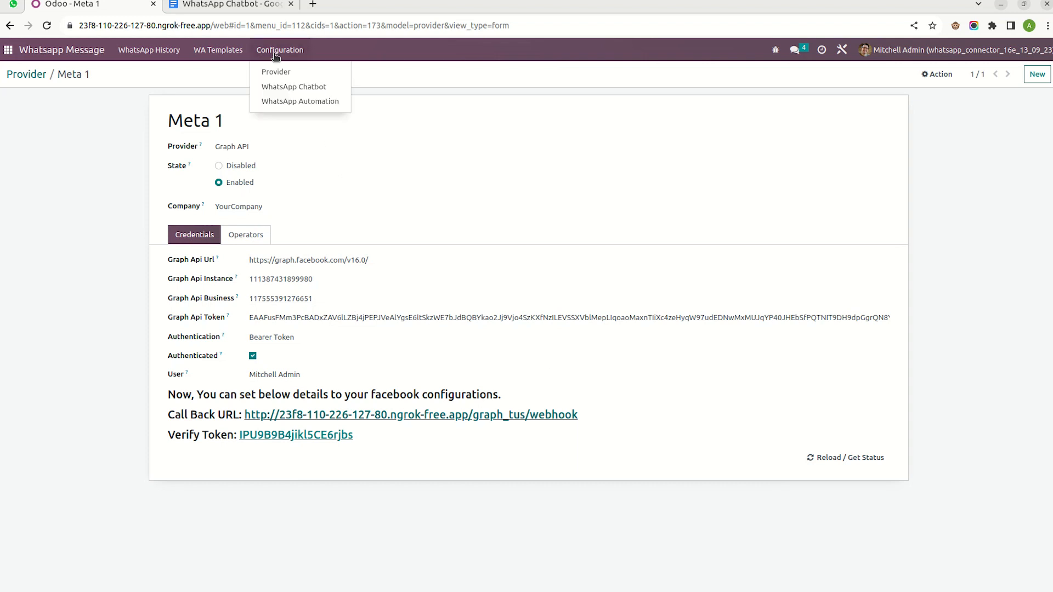
left_click(286, 88)
left_click(22, 94)
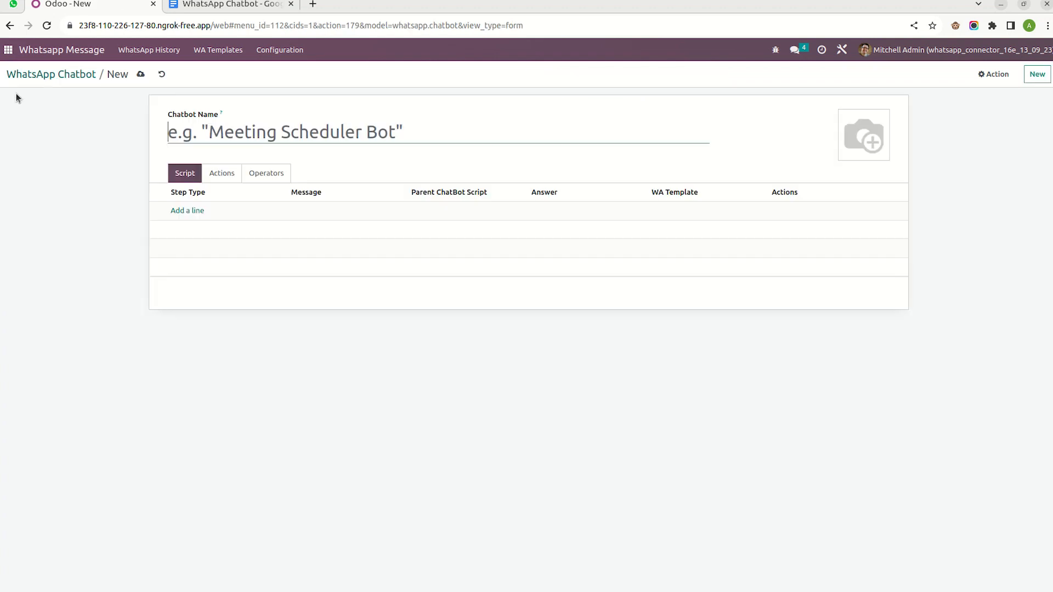
type("Wh")
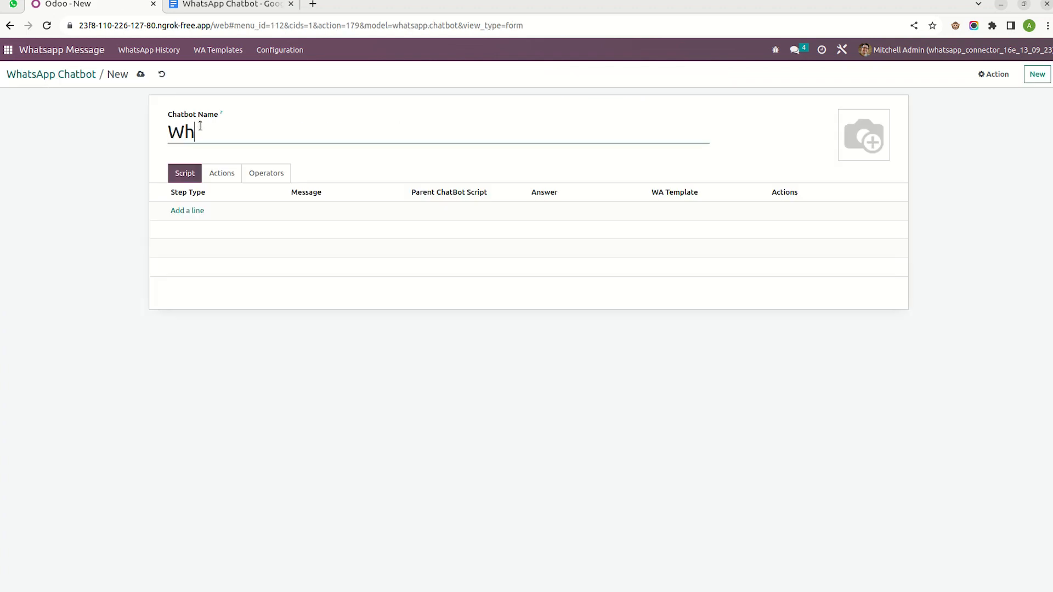
type("atsApp Chatn")
type("ot")
key("BackSpace")
key("BackSpace")
key("BackSpace")
type("bot")
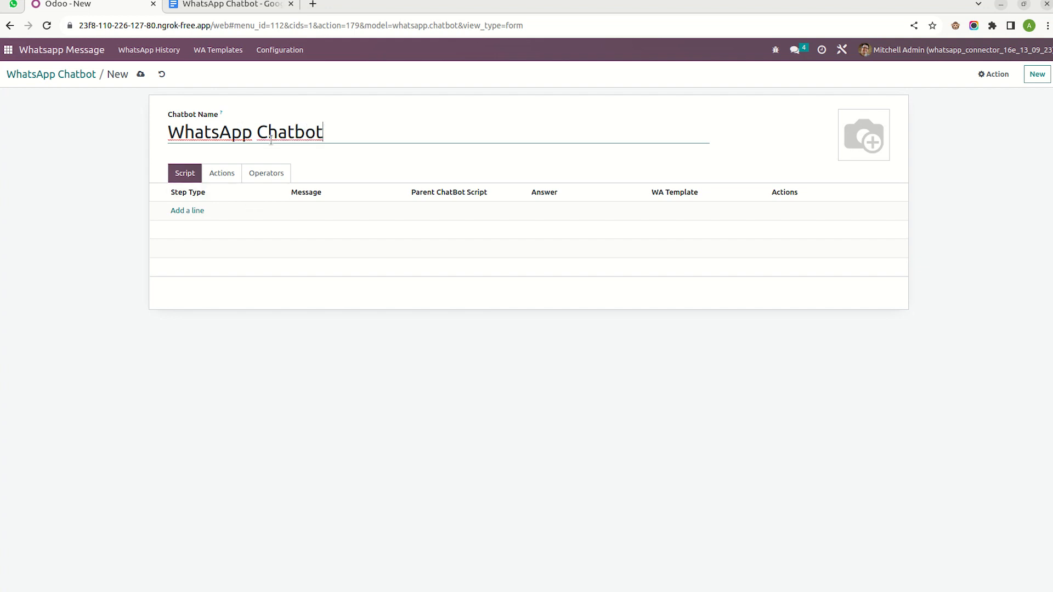
Add a script line with step type Interactive and the message "Hello", leaving the parent script empty
left_click(197, 212)
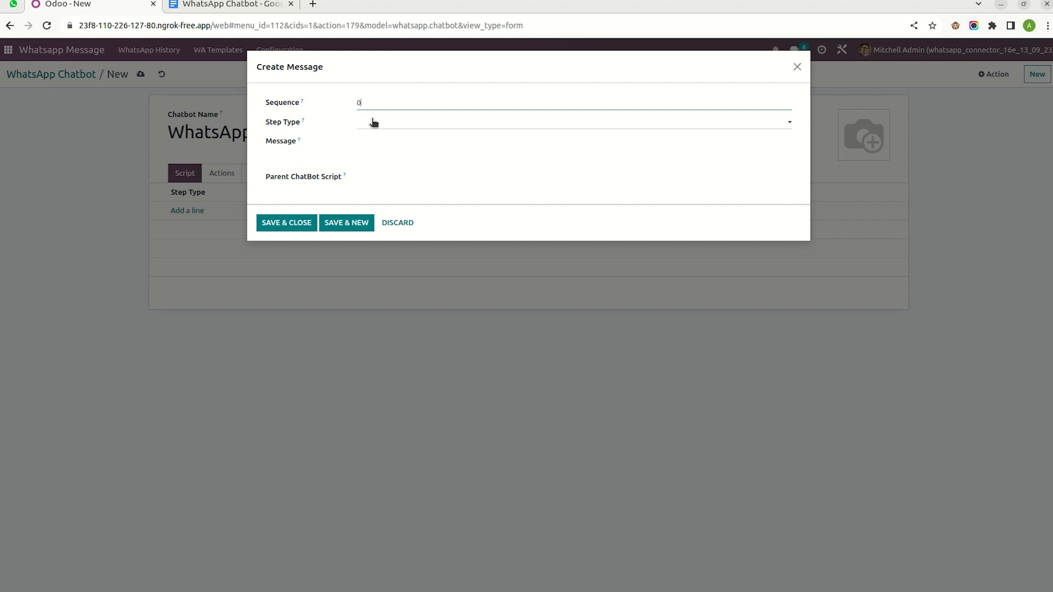
left_click(372, 121)
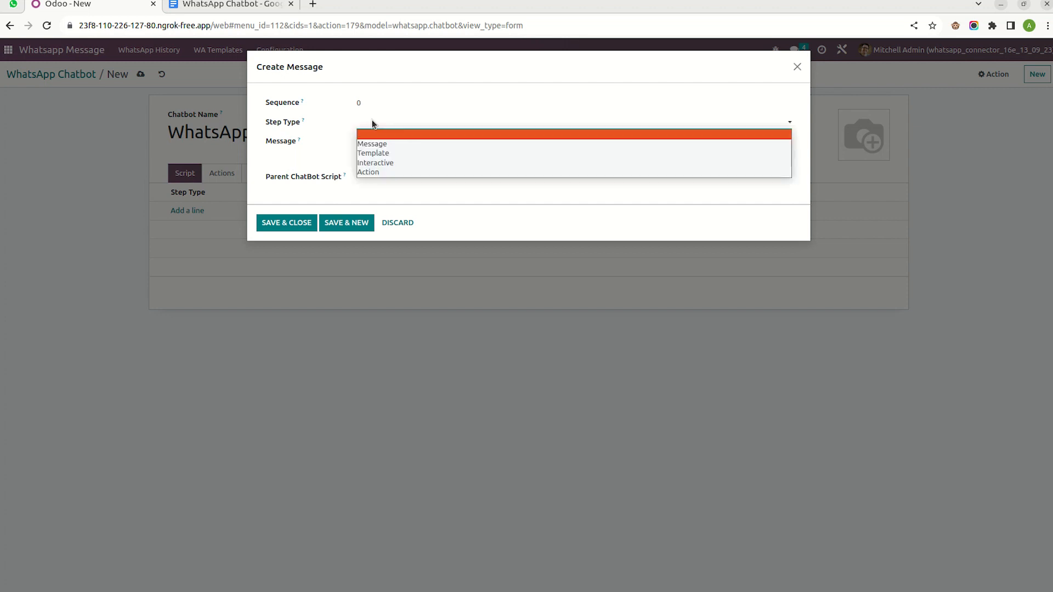
left_click(382, 161)
left_click(373, 146)
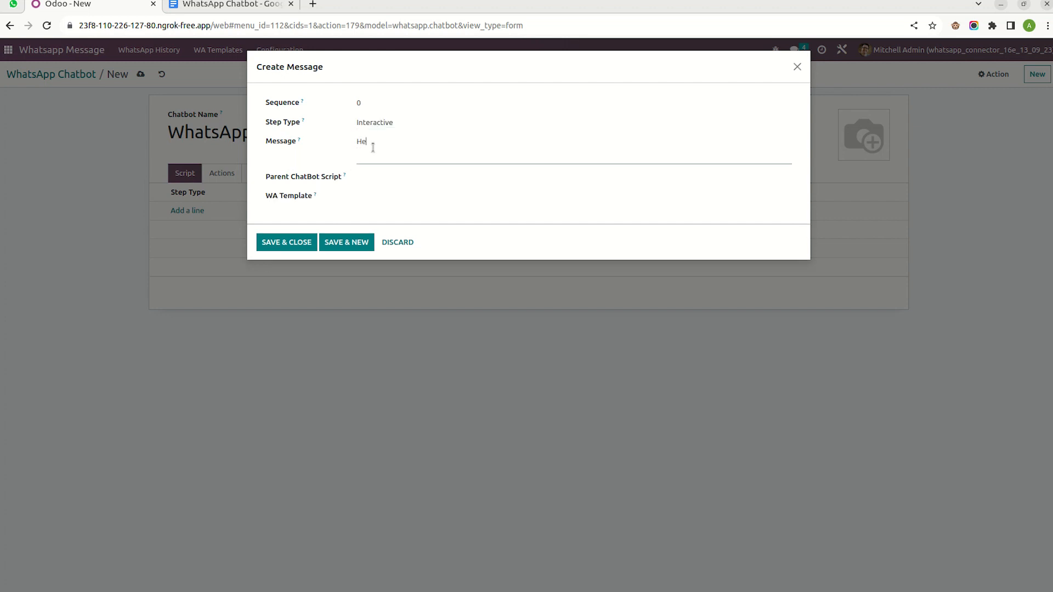
left_click(382, 179)
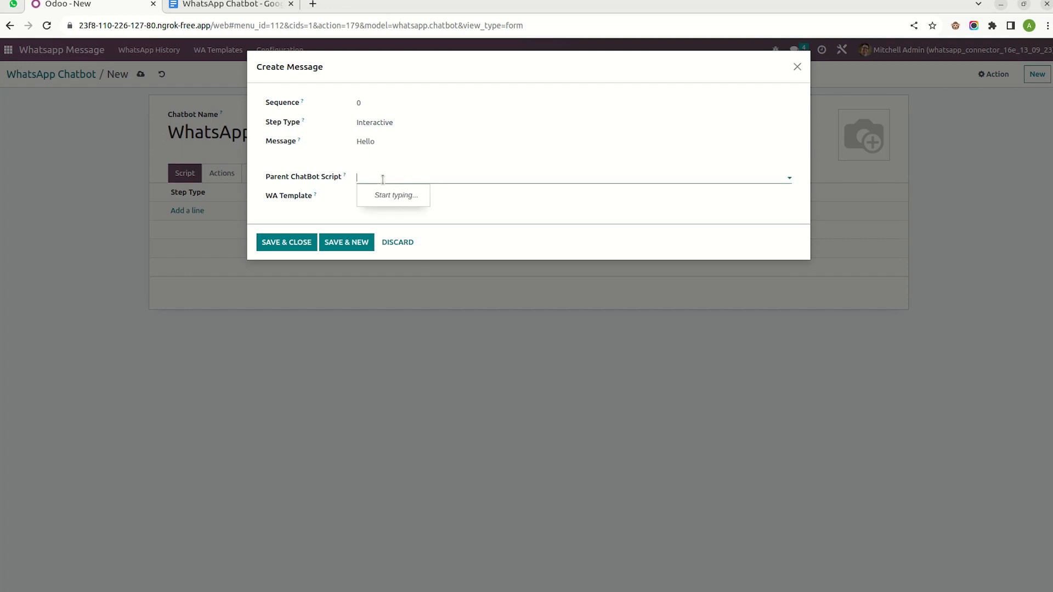
Enter wa_template_first as the script line's WA template and open its full creation form
left_click(357, 196)
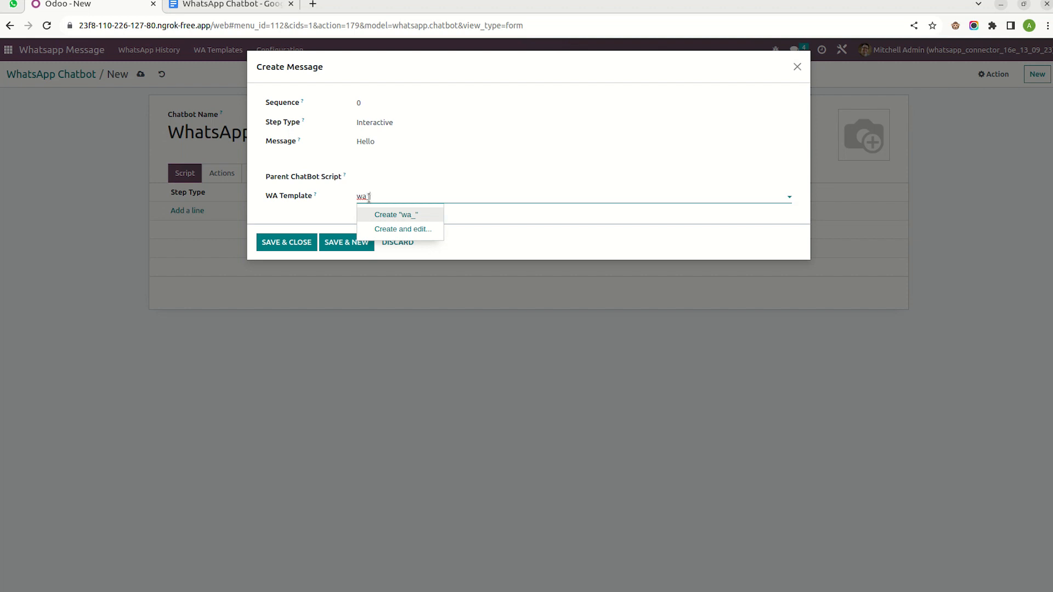
type("mplate_forst")
key("BackSpace")
key("BackSpace")
key("BackSpace")
type("irst")
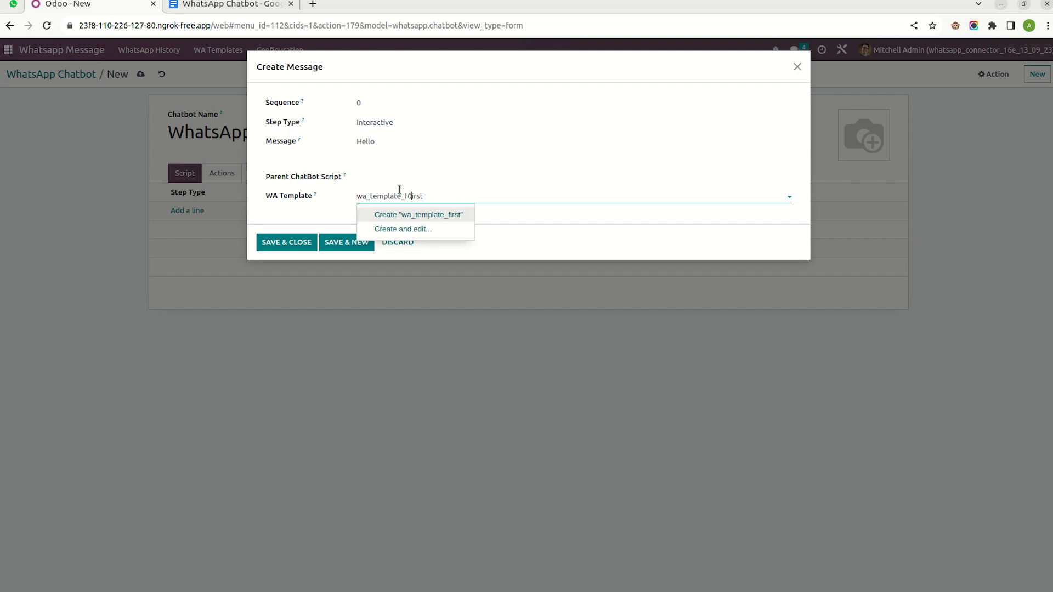
left_click(412, 198)
key("BackSpace")
left_click(418, 229)
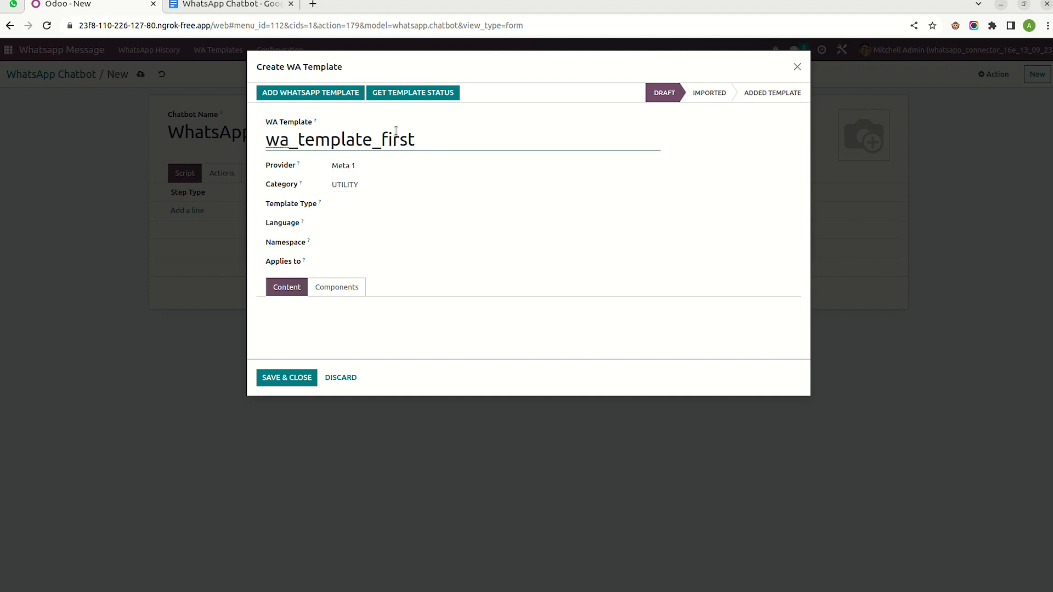
Set the template's category to MARKETING, type to Interactive, language to English (US), and apply it to Contact
left_click(363, 185)
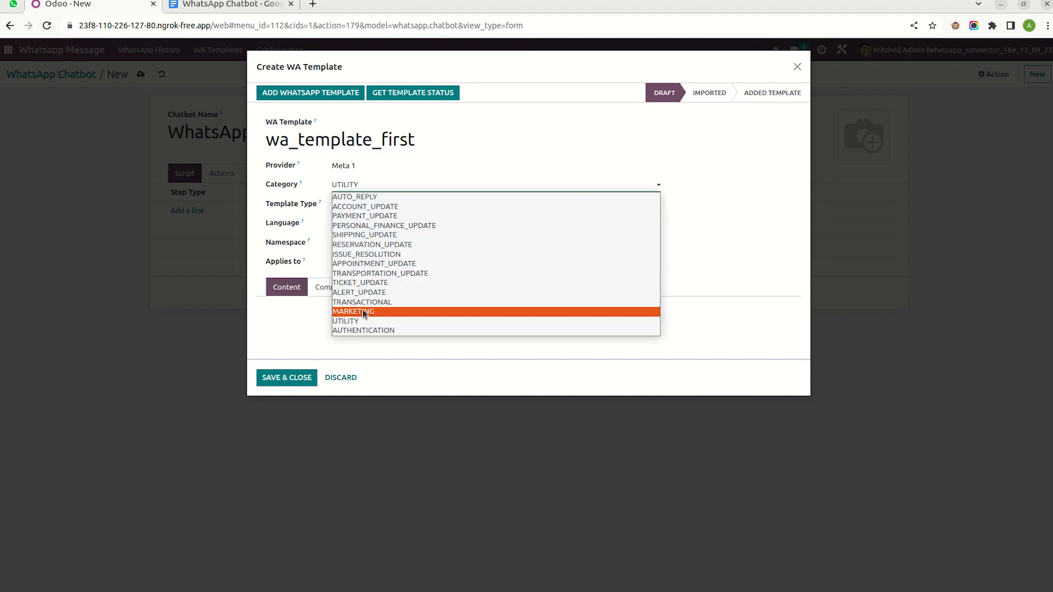
left_click(363, 310)
left_click(364, 204)
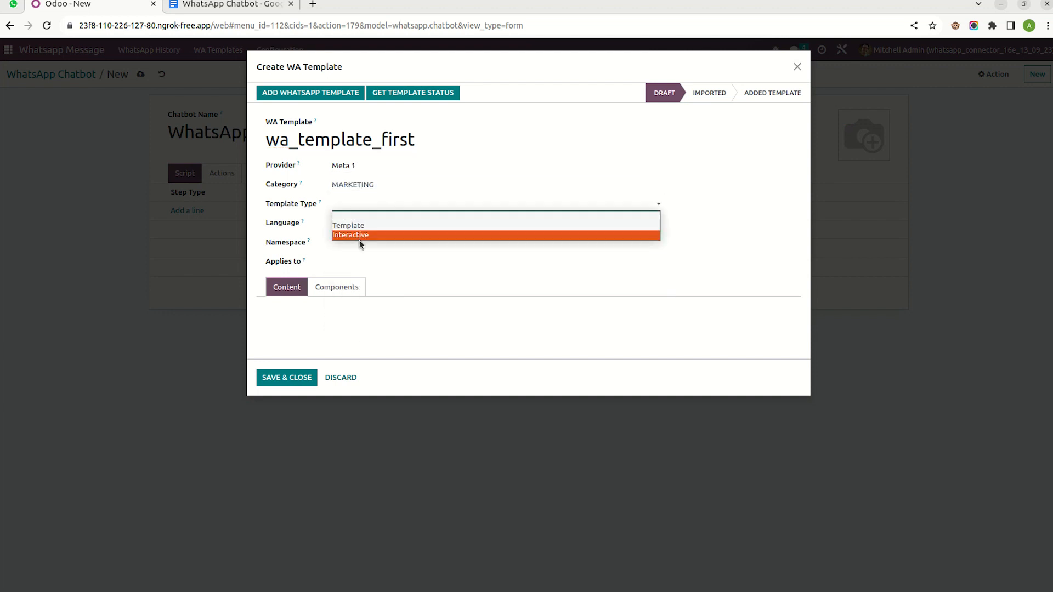
left_click(360, 236)
left_click(352, 225)
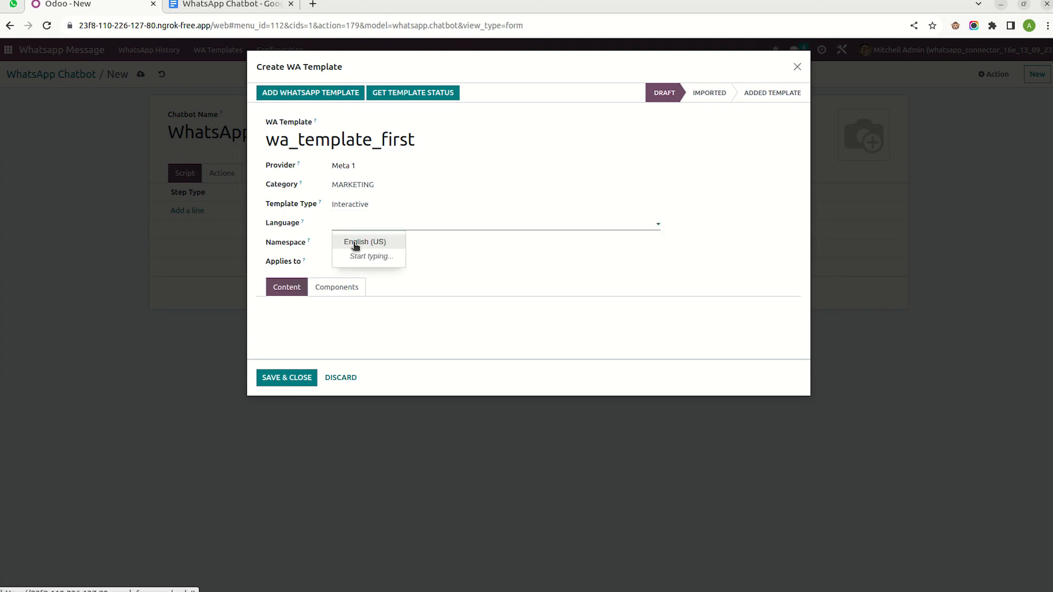
left_click(353, 239)
left_click(346, 263)
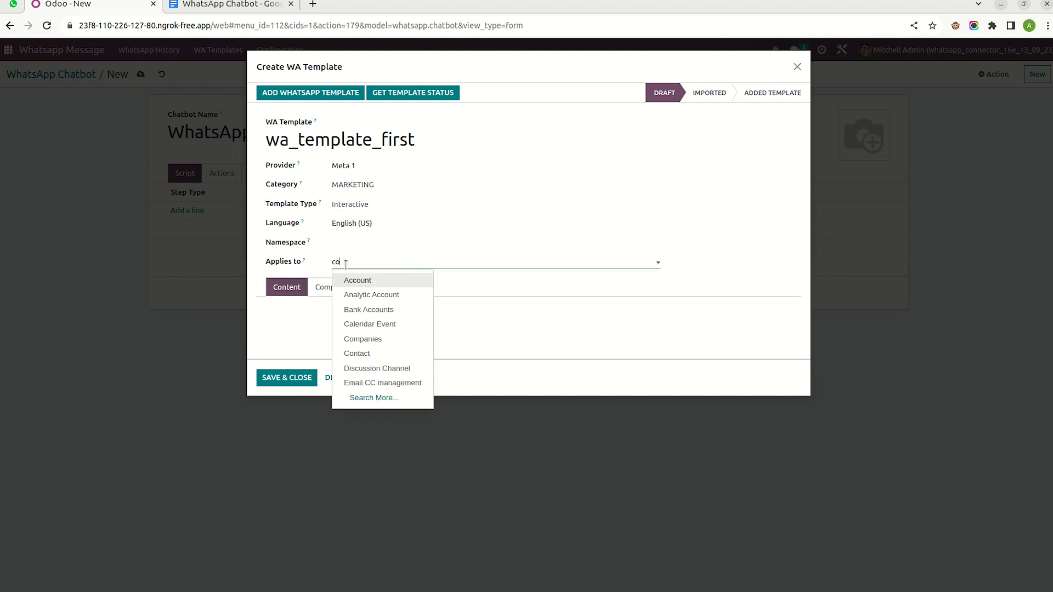
left_click(358, 281)
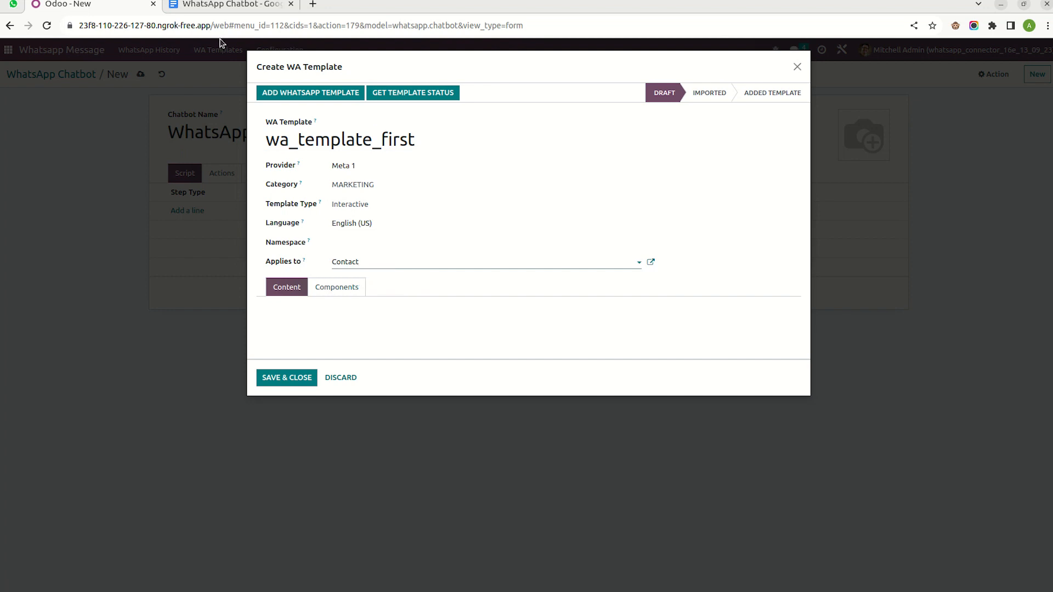
Copy the Whirlpool welcome text, through "No stickers or attachments necessary!", from the WhatsApp Chatbot Google Doc into the template's content
left_click(218, 6)
left_click_drag(540, 249, 255, 178)
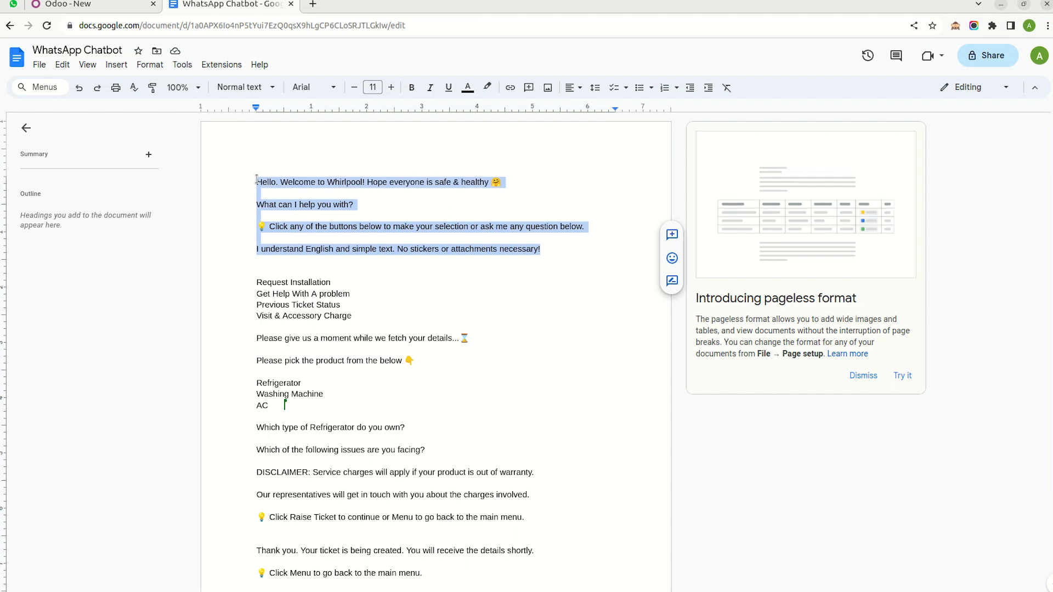
left_click(91, 4)
left_click(330, 321)
type("Hello, Welcome to WhitePoint! I hope everyone is safe & healthy 😊  What can I help you with?  💡 Click any of the buttons below to make your selection or ask me any question below.  I understand English and simple text. No stickers or attachments necessary!")
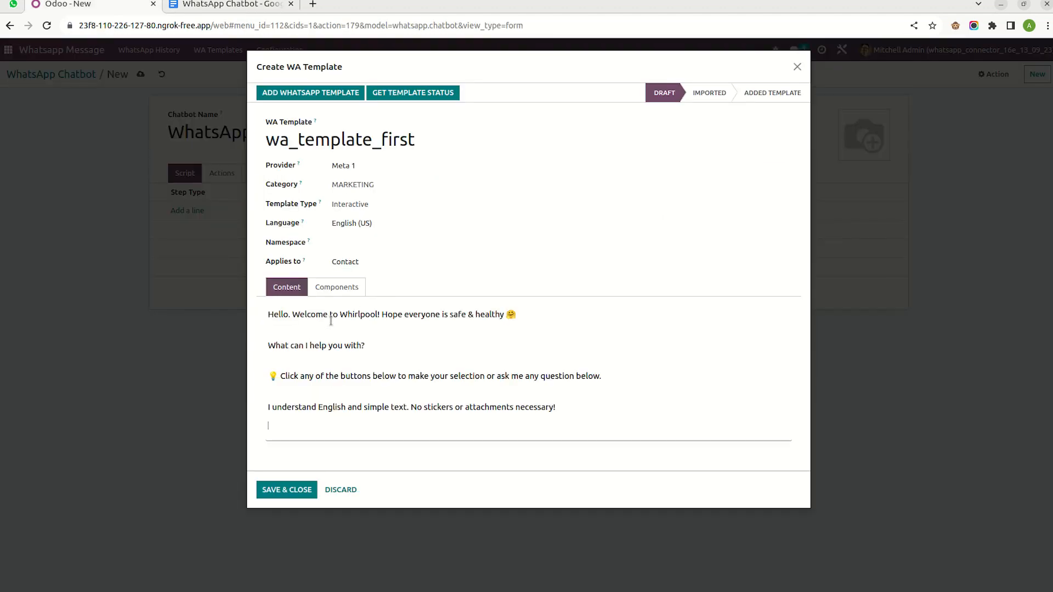
Add a BODY component containing the copied Whirlpool welcome text, then save it and begin another component
left_click(341, 290)
left_click(345, 325)
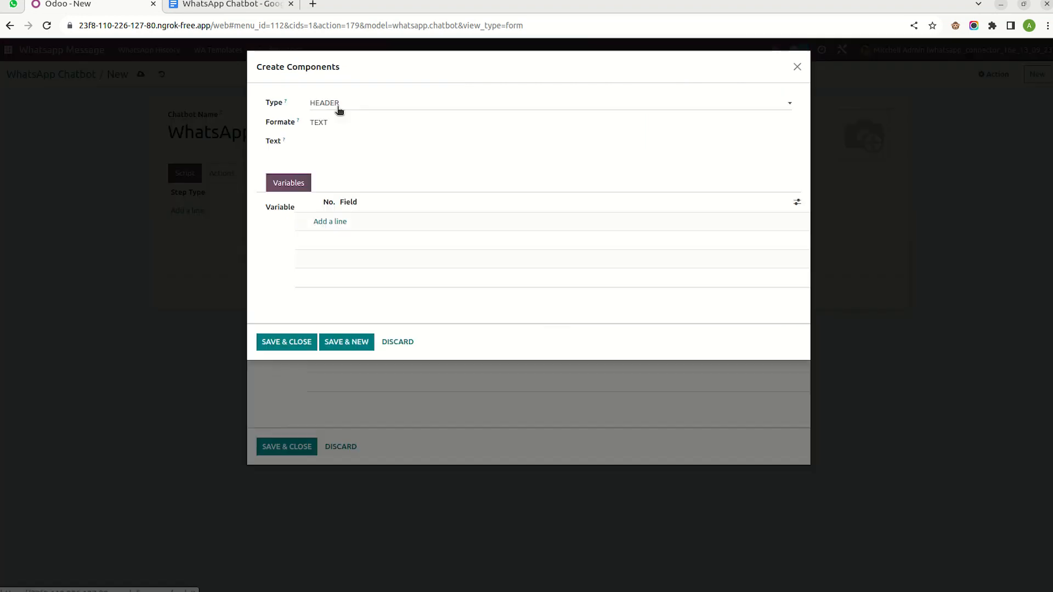
left_click(330, 105)
left_click(323, 133)
left_click(340, 132)
key("ctrl+v")
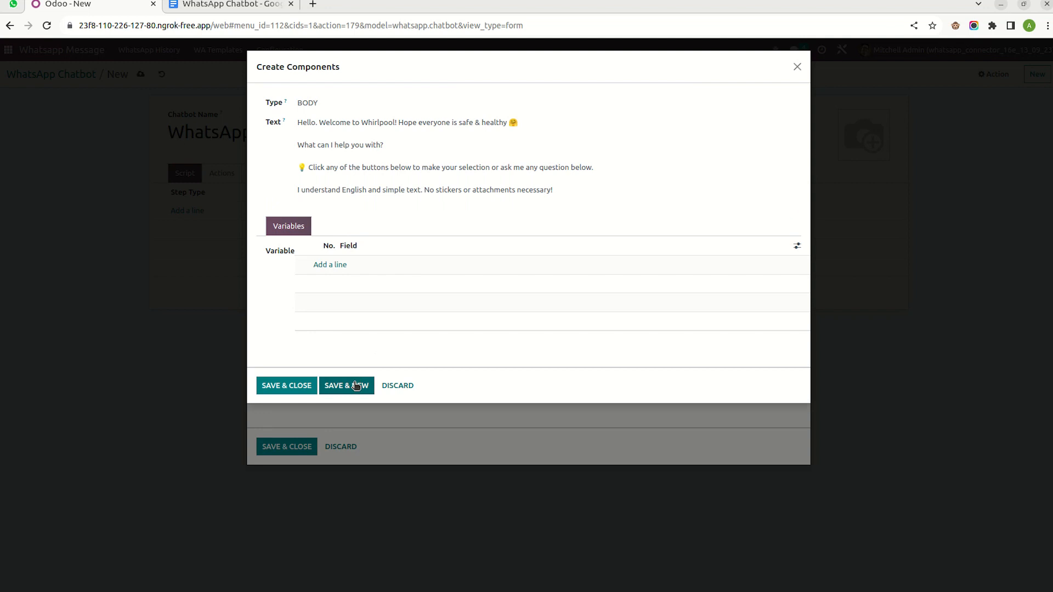
left_click(355, 384)
Set the new component to type INTERACTIVE with message type LIST, and add a list item titled "Options"
left_click(329, 103)
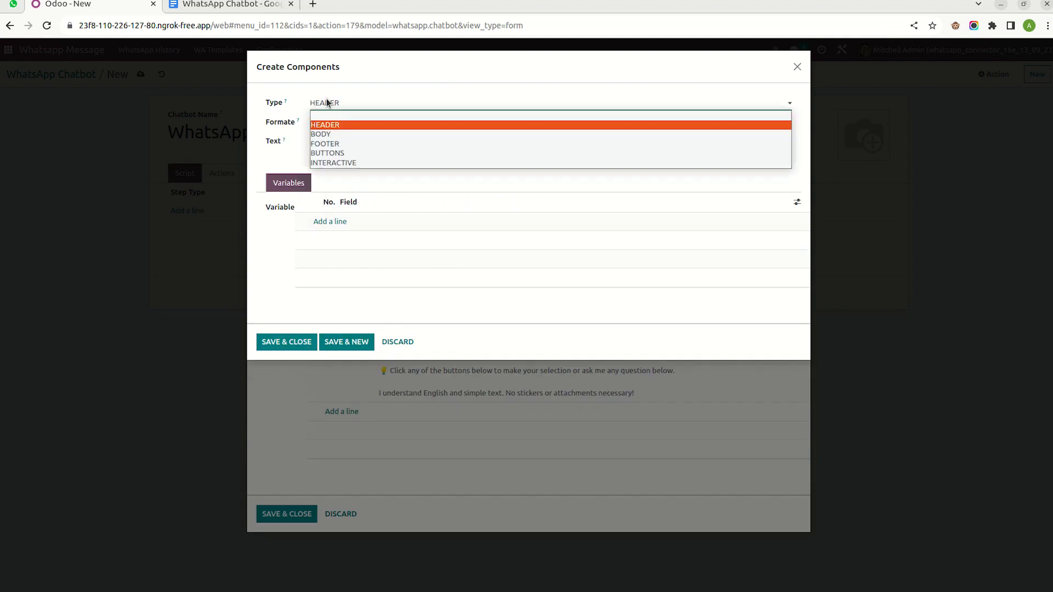
left_click(335, 163)
left_click(388, 124)
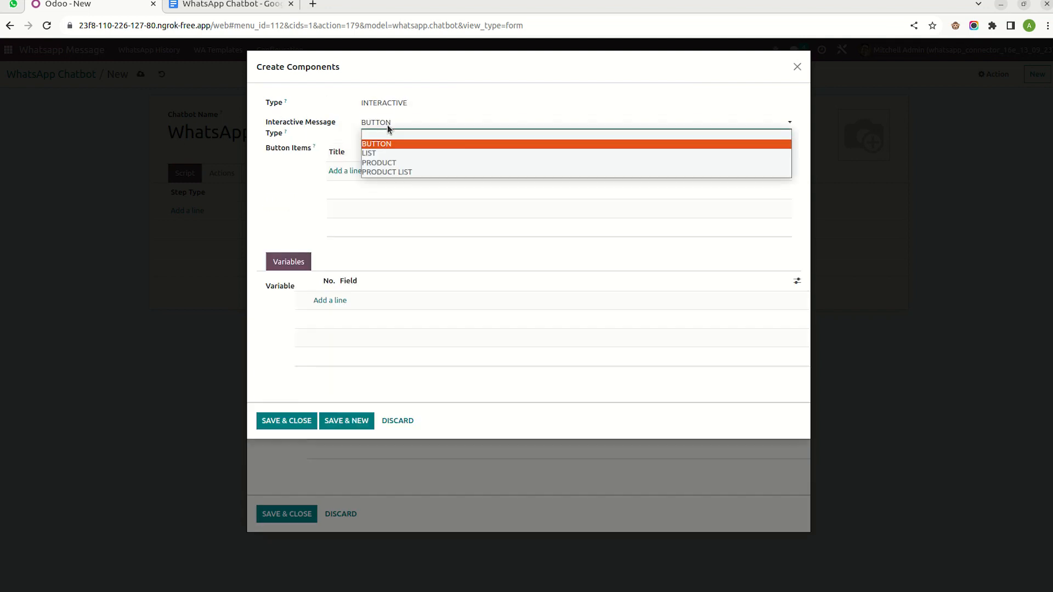
left_click(378, 154)
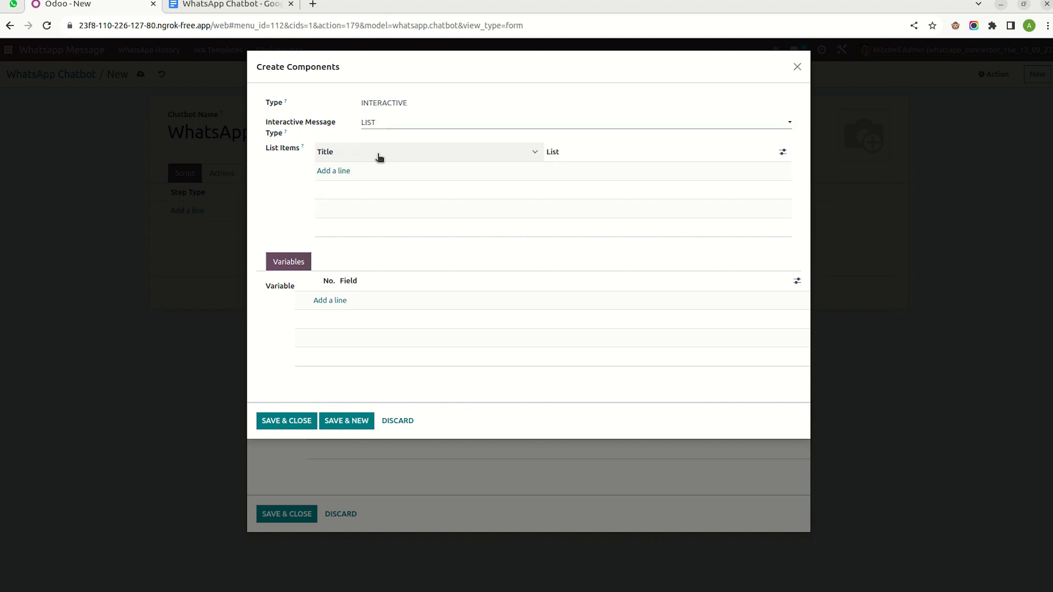
left_click(342, 172)
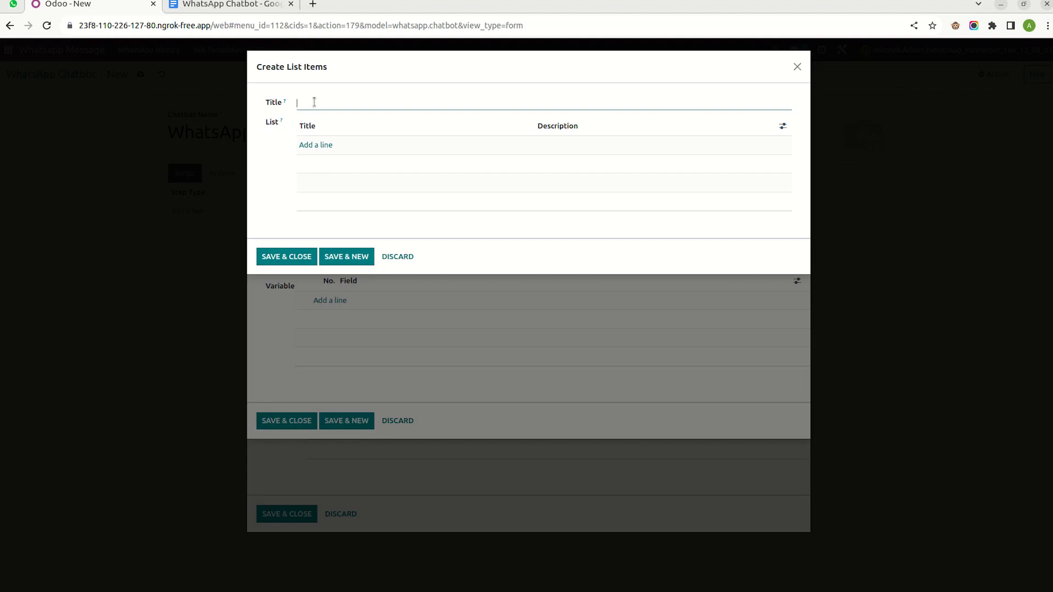
type("Options")
Add "Request Installation" from the Google Doc as the first entry of the Options list
left_click(315, 144)
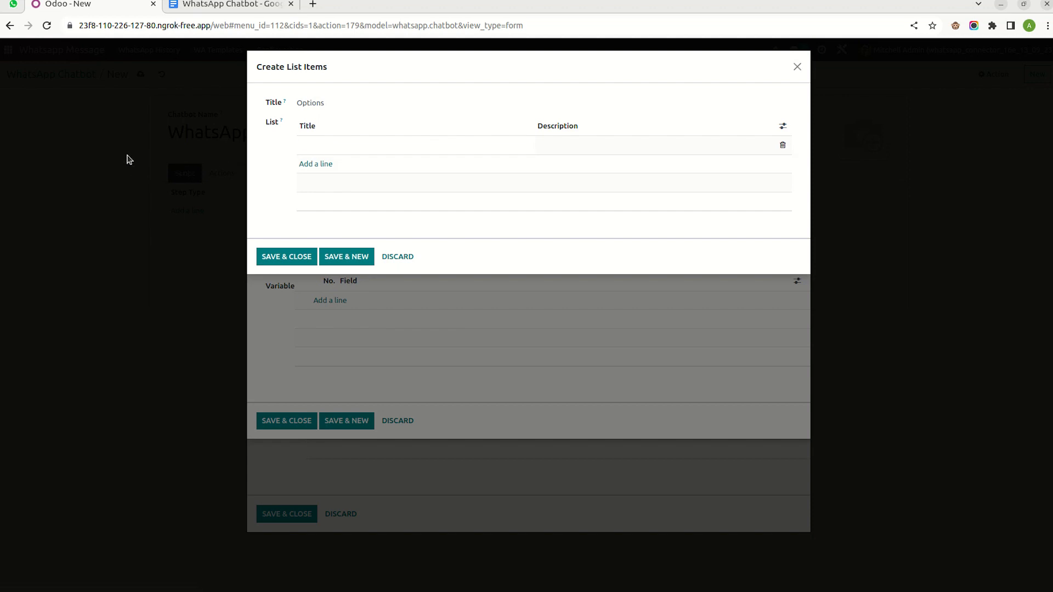
left_click(220, 7)
left_click(314, 284)
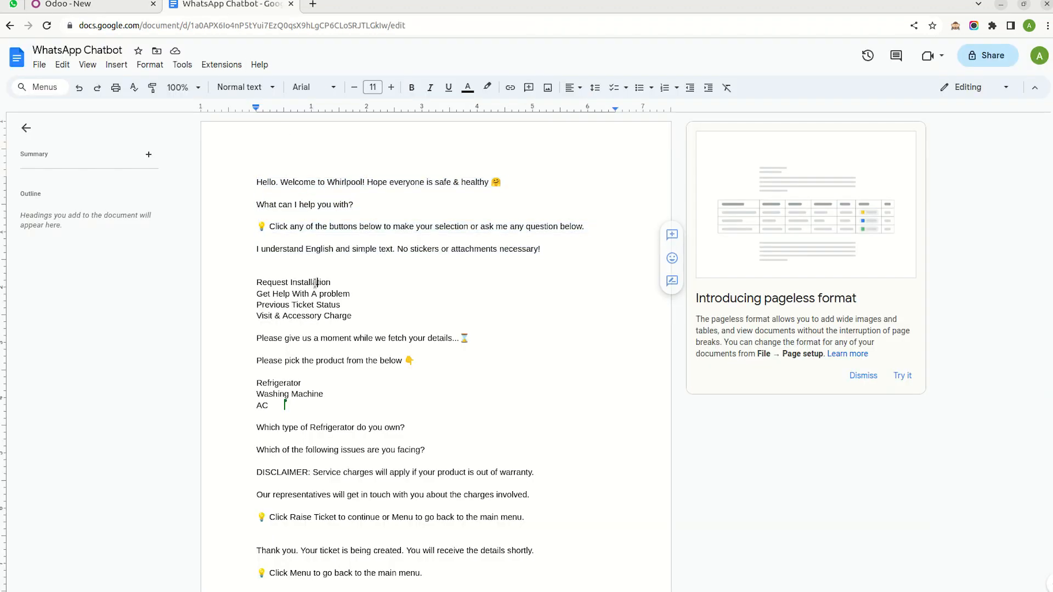
left_click_drag(332, 282, 249, 280)
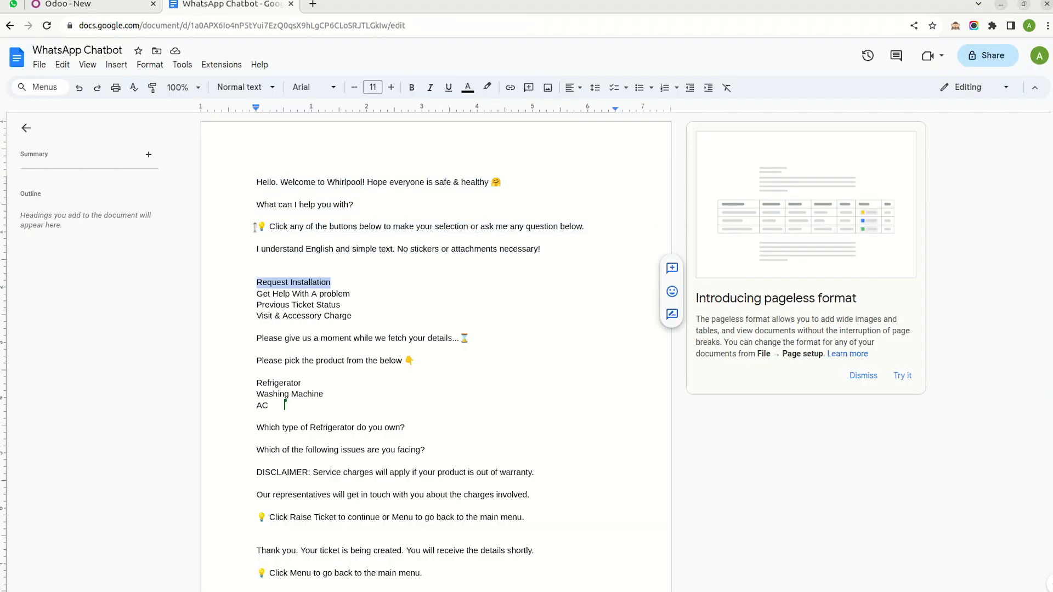
key("ctrl+c")
left_click(108, 9)
key("ctrl+v")
Copy "Get Help With A problem" from the Google Doc into a second entry of the Options list
left_click(221, 8)
left_click_drag(351, 295, 255, 291)
key("ctrl+c")
left_click(82, 6)
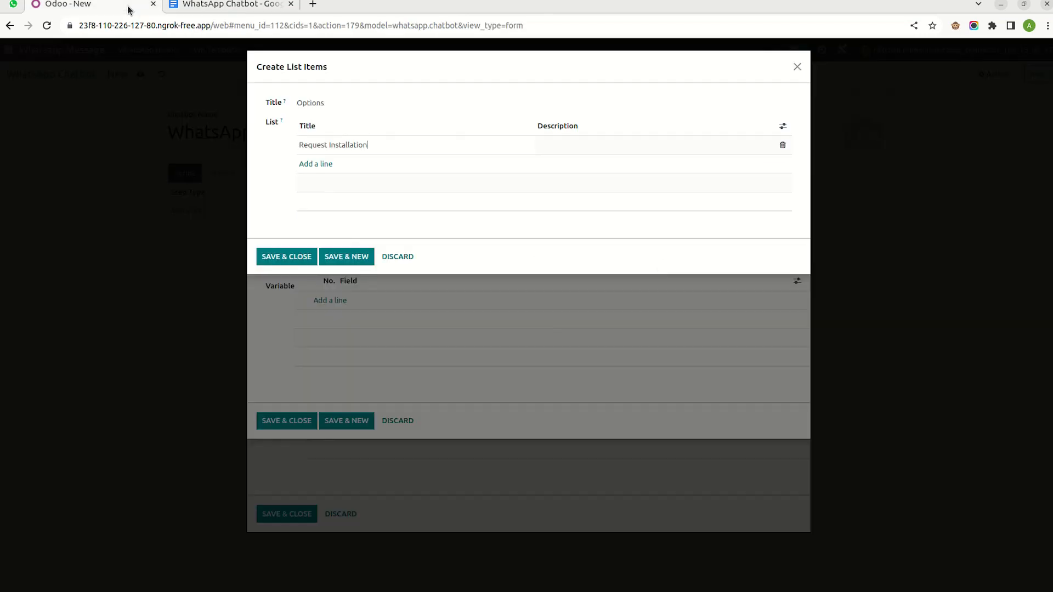
left_click(332, 165)
key("ctrl+v")
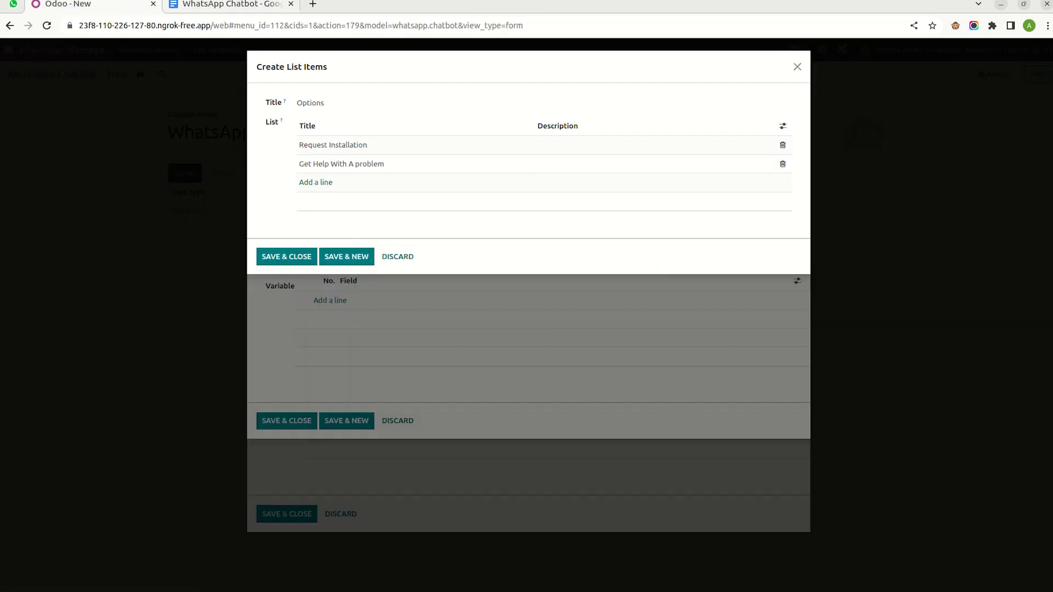
Copy "Previous Ticket Status" from the Google Doc into a third entry of the Options list
left_click(238, 5)
left_click_drag(341, 305, 254, 302)
key("ctrl+c")
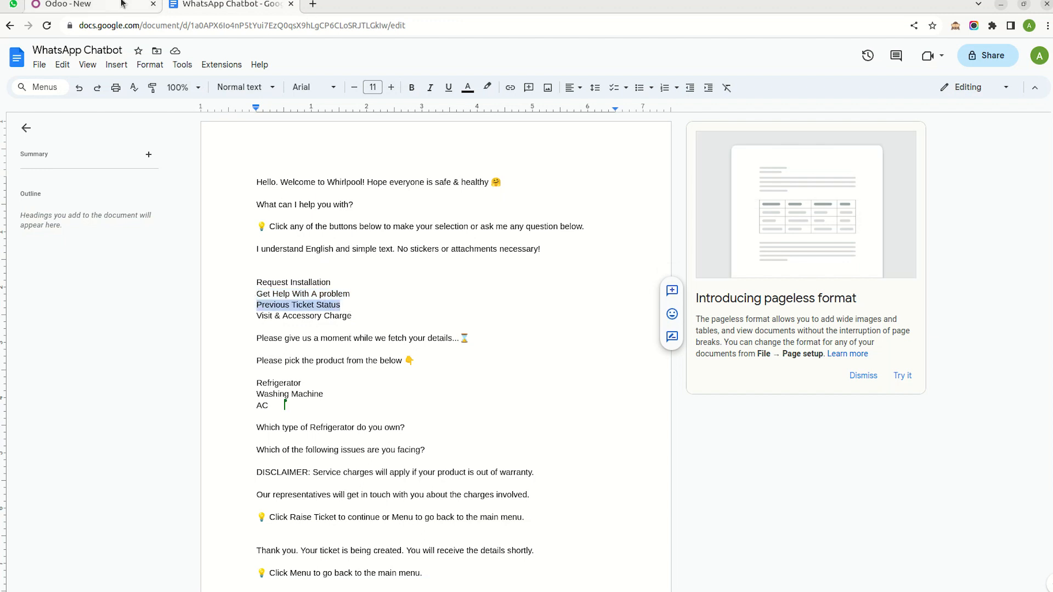
left_click(82, 6)
left_click(316, 183)
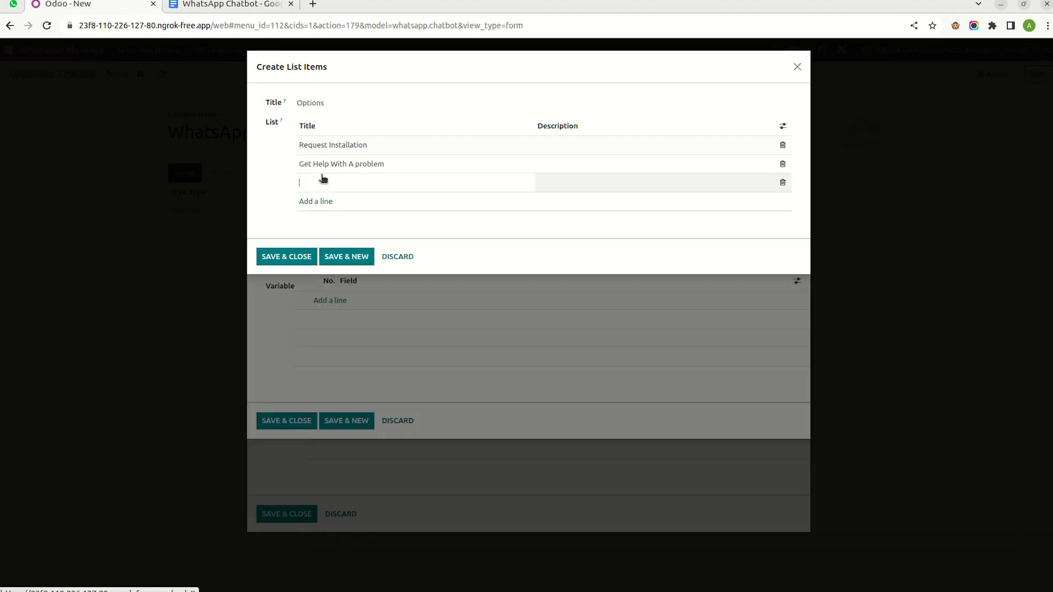
key("ctrl+v")
Copy "Visit & Accessory Charge" from the Google Doc into a fourth entry, then save and close the Options list
left_click(195, 11)
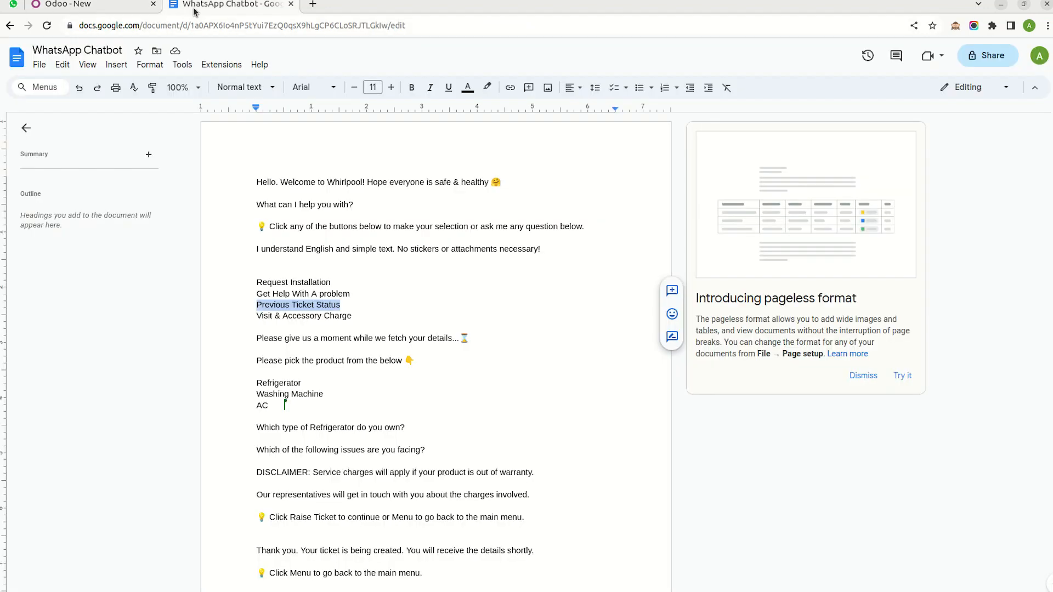
left_click_drag(352, 317, 256, 314)
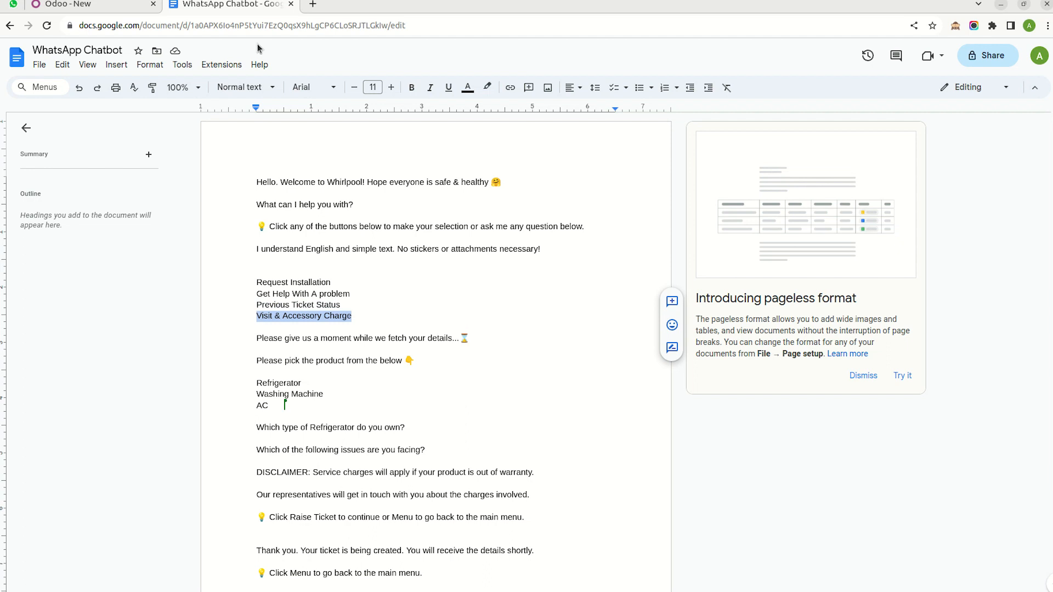
left_click(132, 7)
left_click(317, 202)
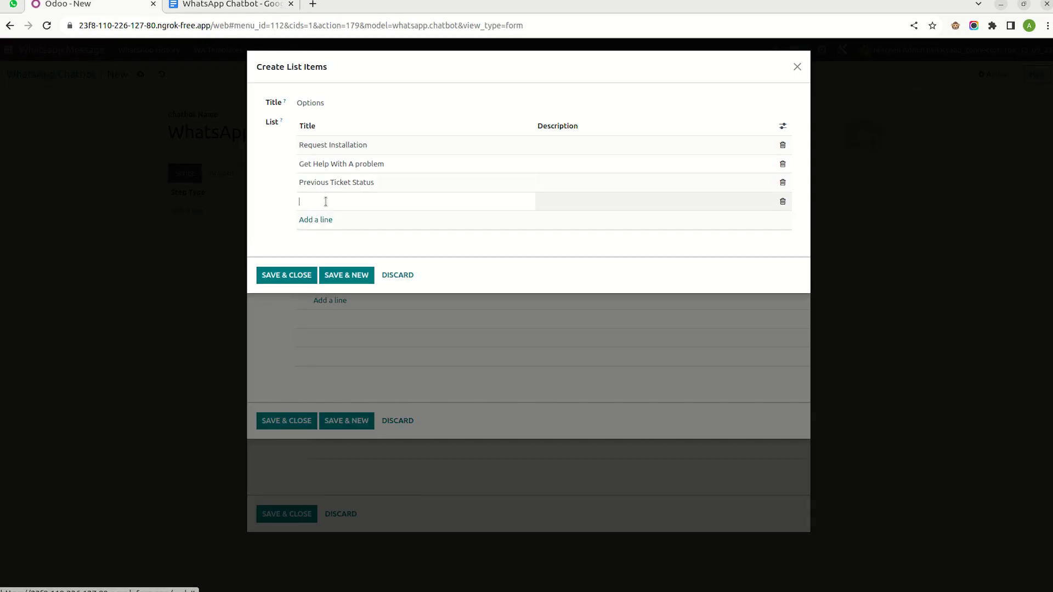
key("ctrl+v")
left_click(297, 275)
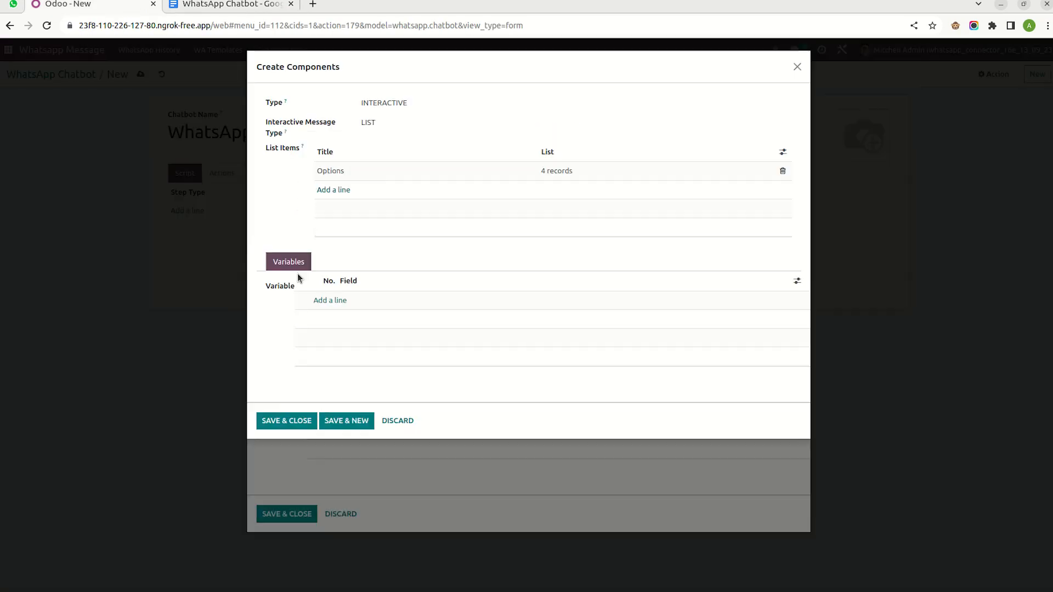
Save the list component, mark wa_template_first as Added Template, and save the template, its script step and the chatbot
left_click(286, 420)
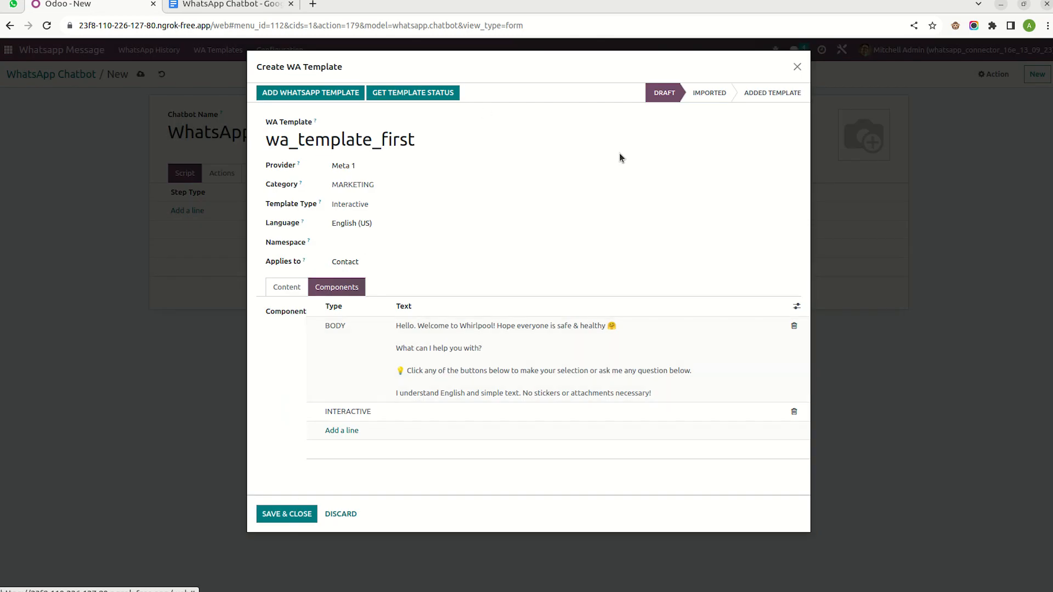
left_click(765, 95)
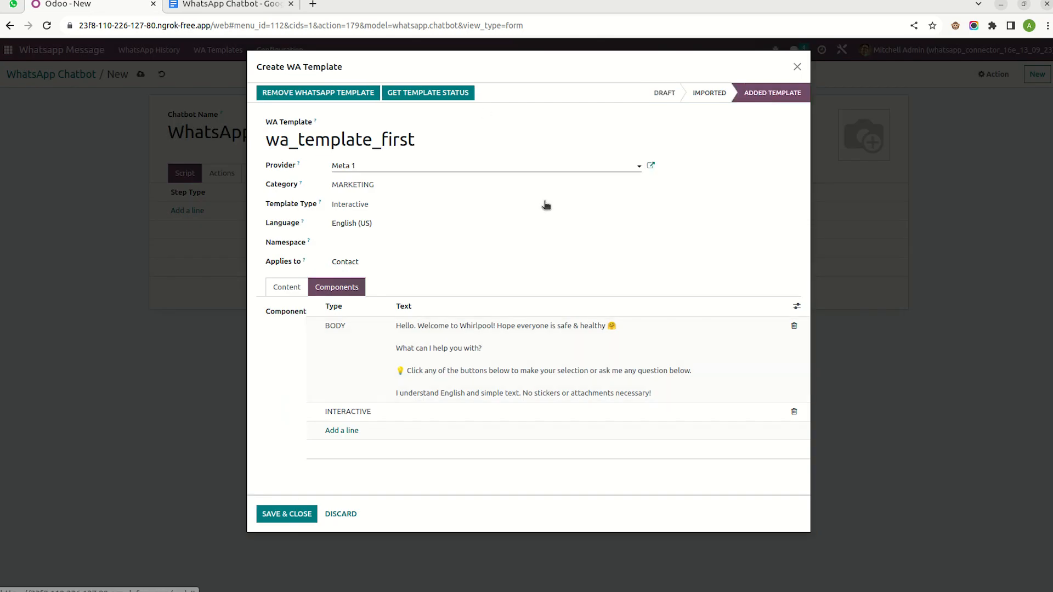
left_click(286, 516)
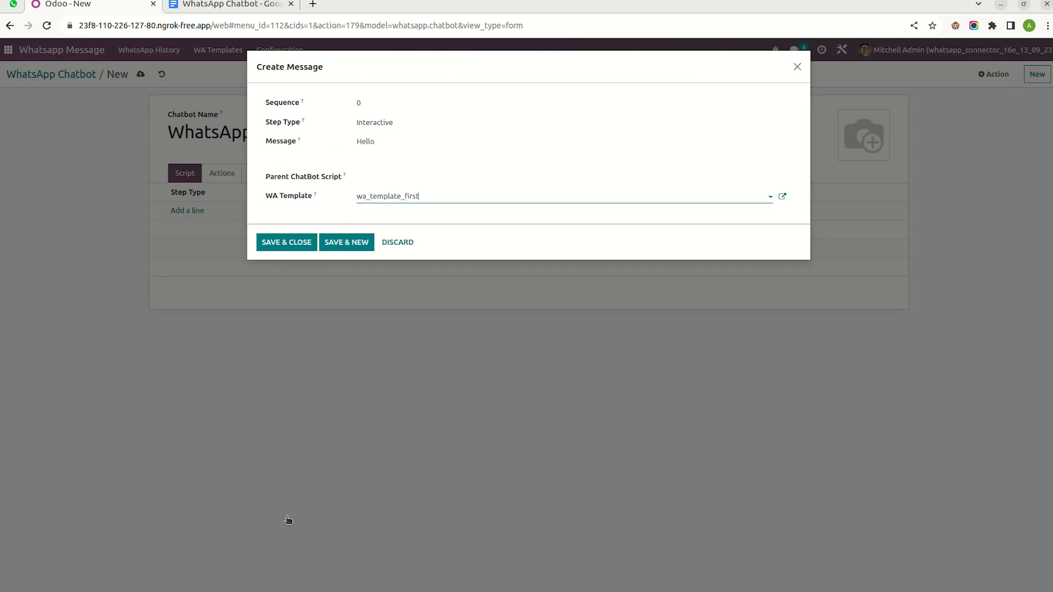
left_click(286, 248)
left_click(138, 75)
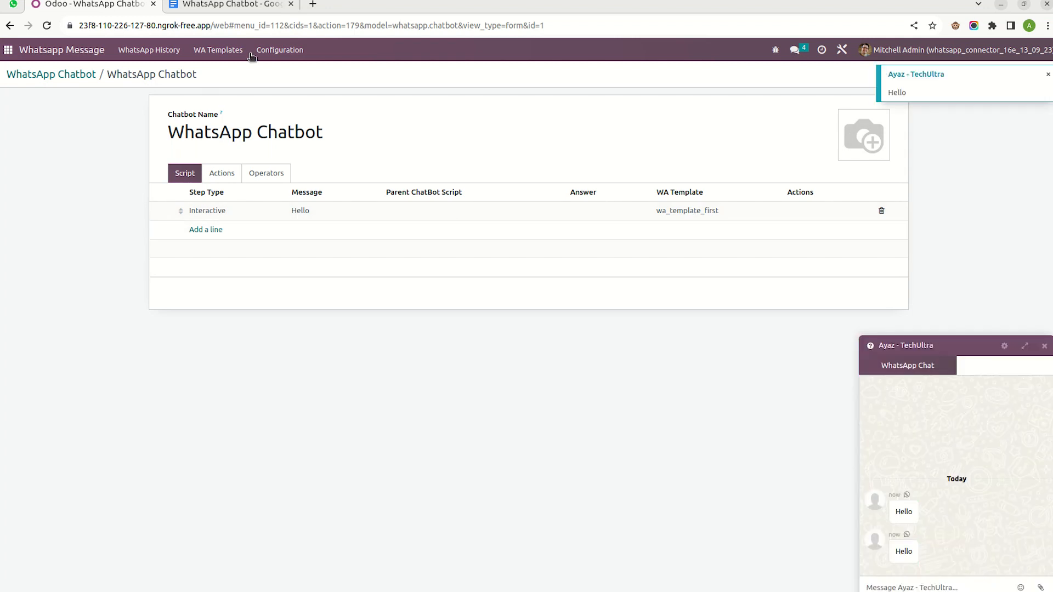
In the WhatsApp section of the general Settings, set the Whatsapp ChatBot to WhatsApp Chatbot and save
left_click(8, 49)
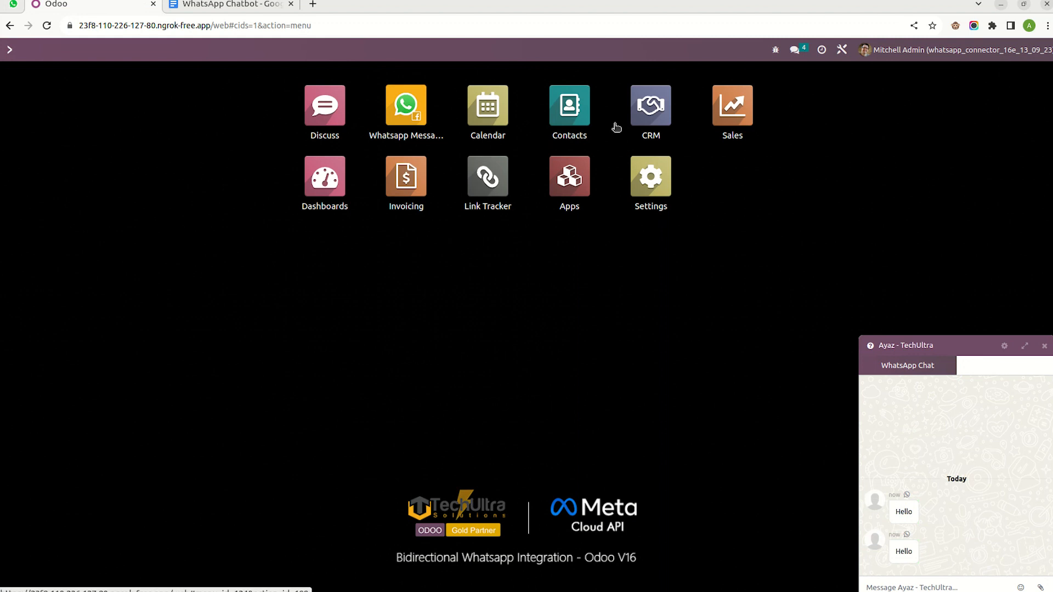
left_click(651, 190)
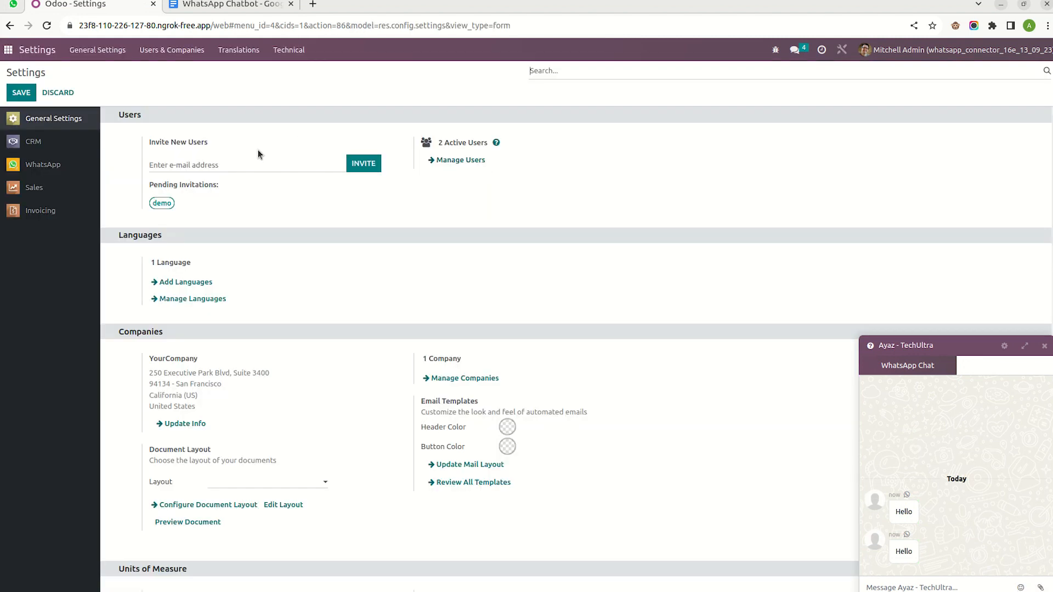
left_click(66, 171)
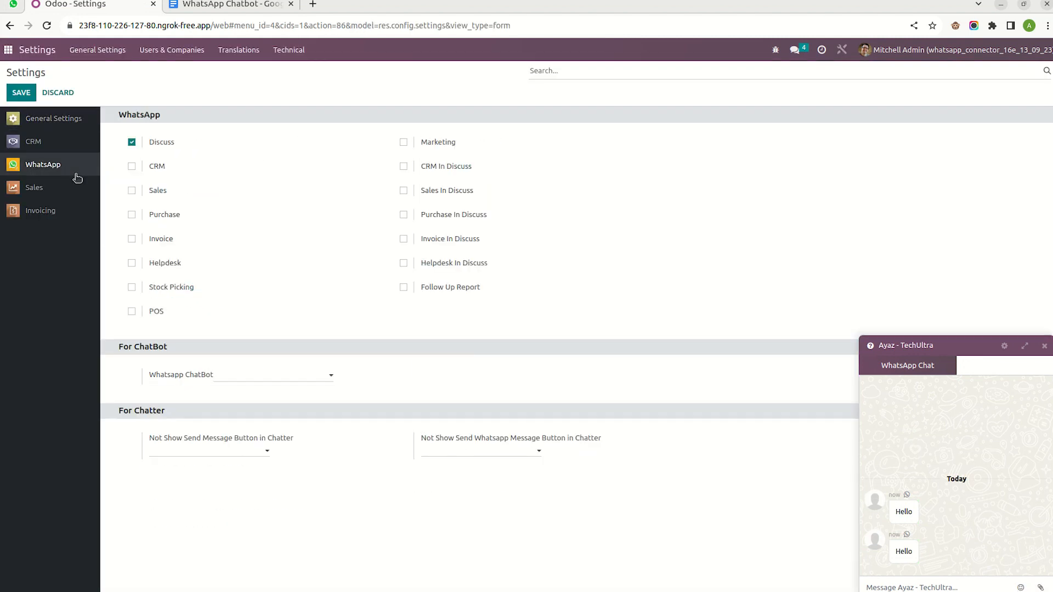
left_click(260, 380)
left_click(259, 393)
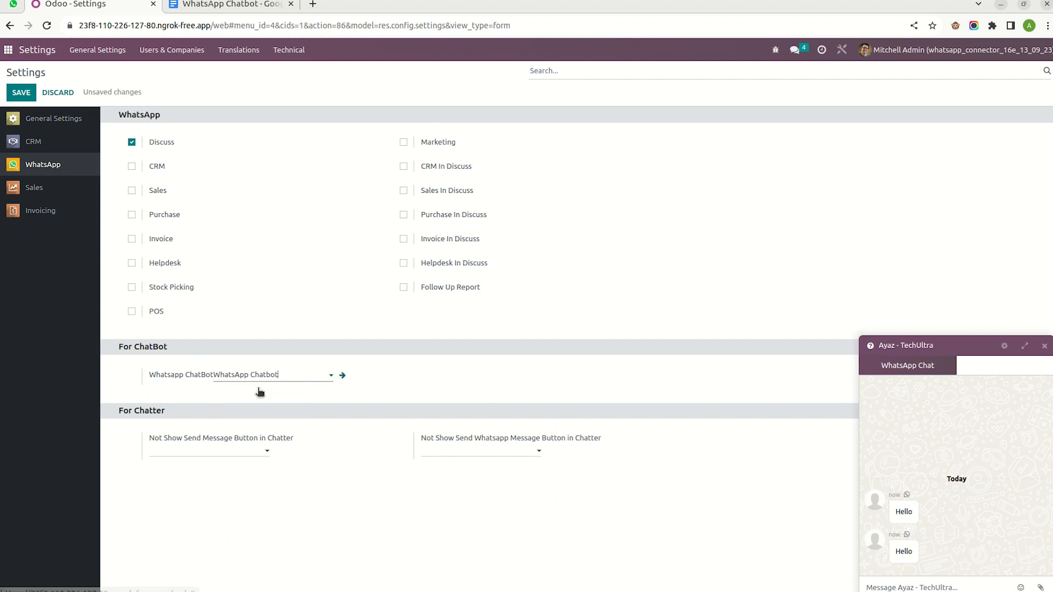
left_click(20, 94)
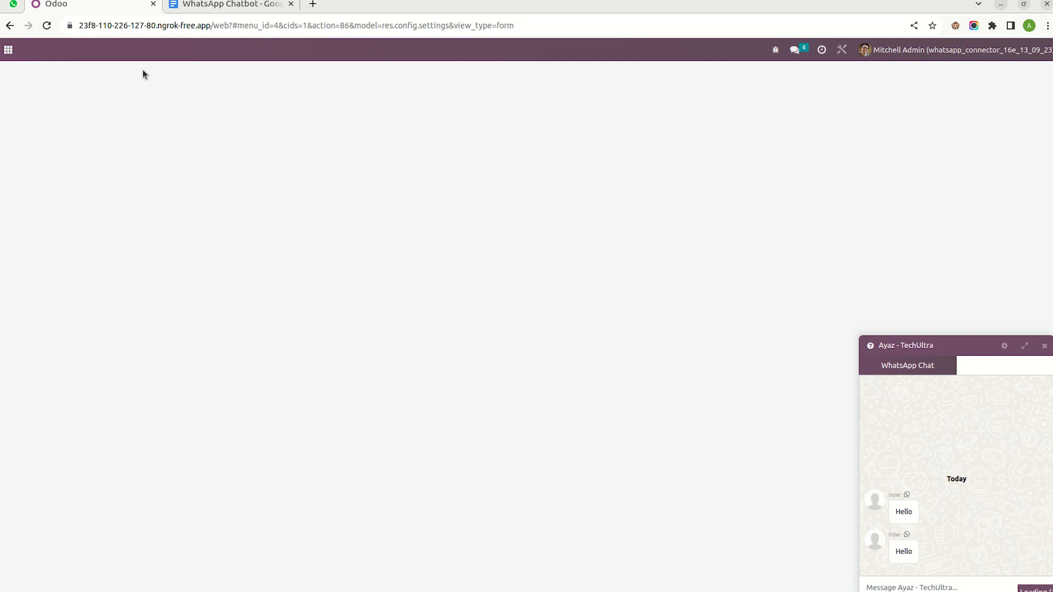
Switch to WhatsApp Web, send "Hello" to the business chat, and open the Options list in the chatbot's reply
left_click(13, 5)
left_click(483, 580)
type("Hello")
key("Return")
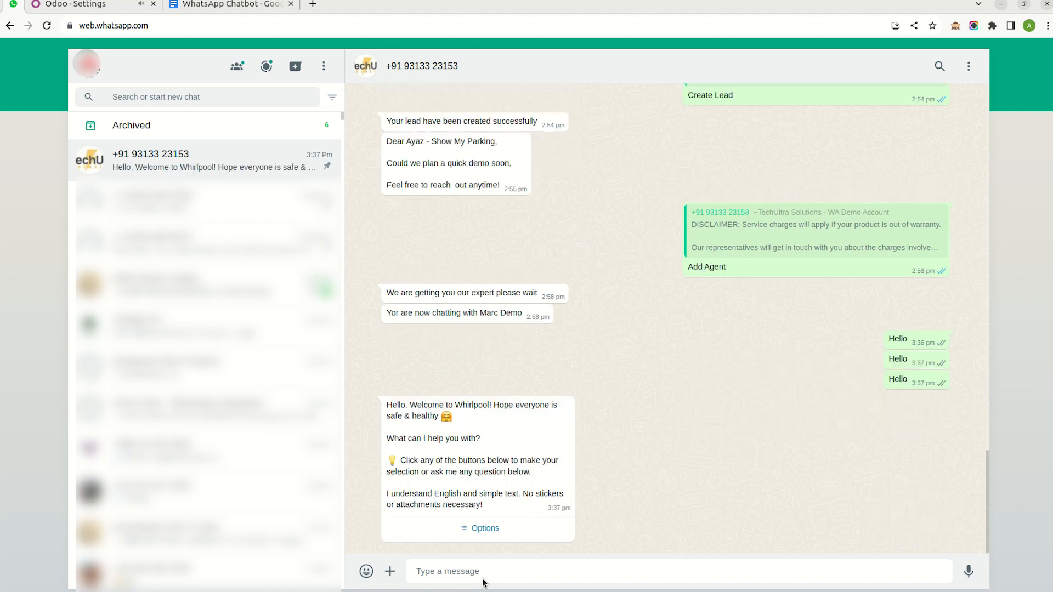
left_click(483, 528)
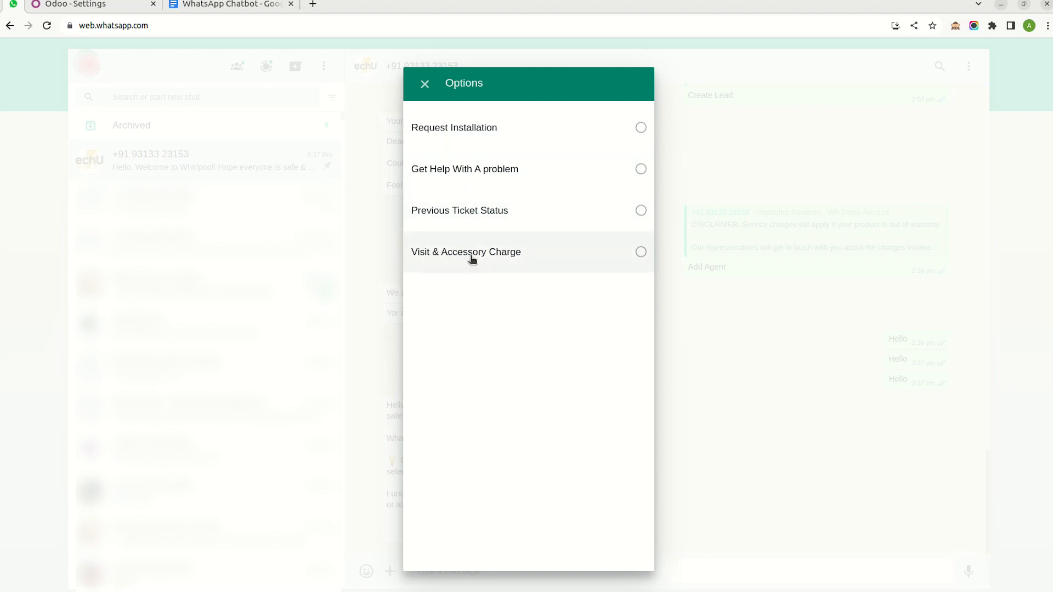
Switch back to Odoo, search Contacts for the person who sent the WhatsApp message, and open that contact's record
left_click(111, 5)
left_click(7, 50)
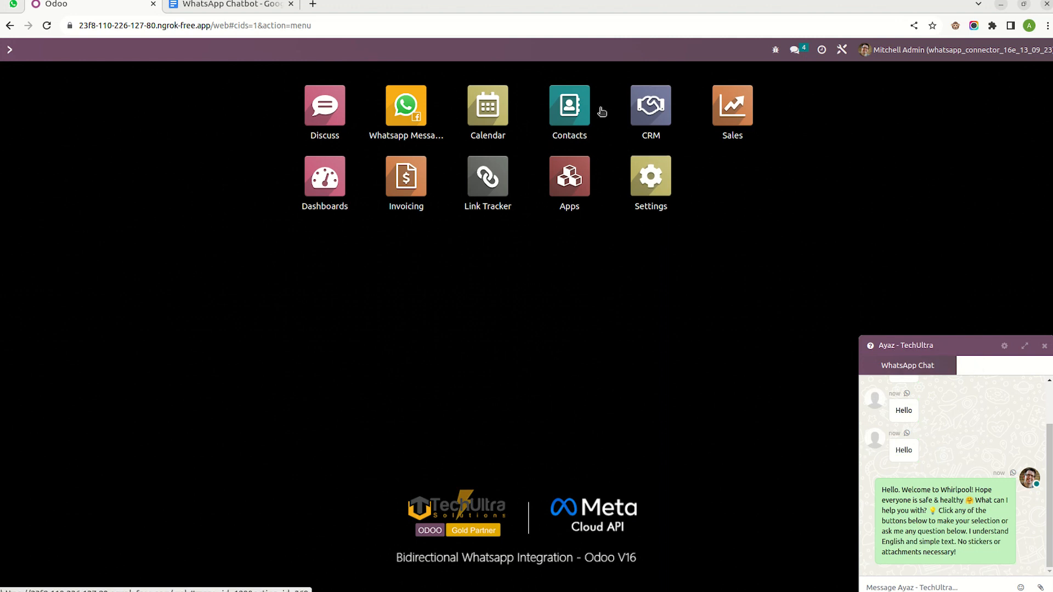
left_click(579, 106)
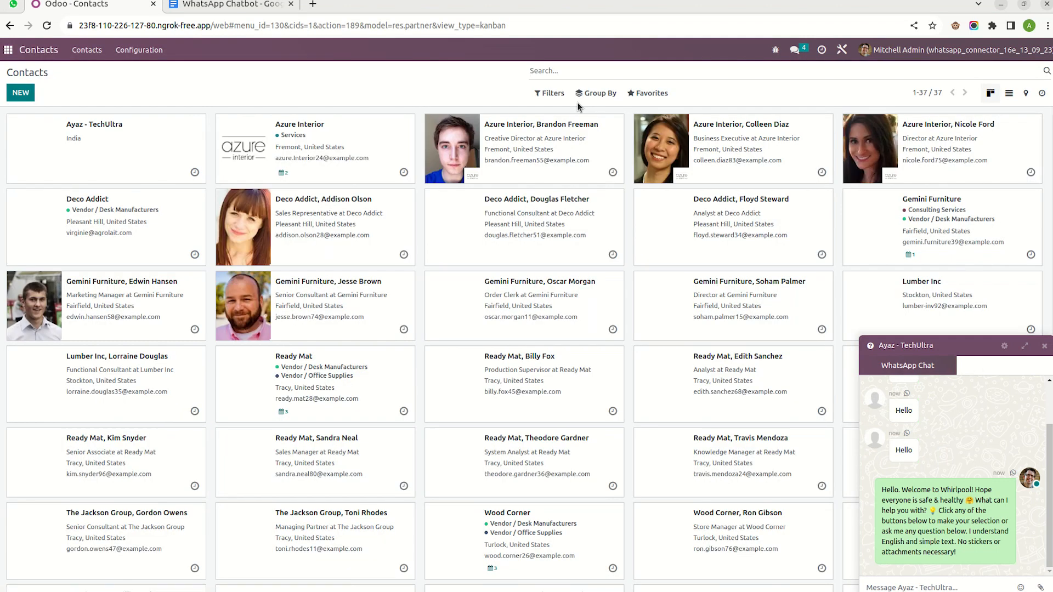
type("ayaz")
key("Return")
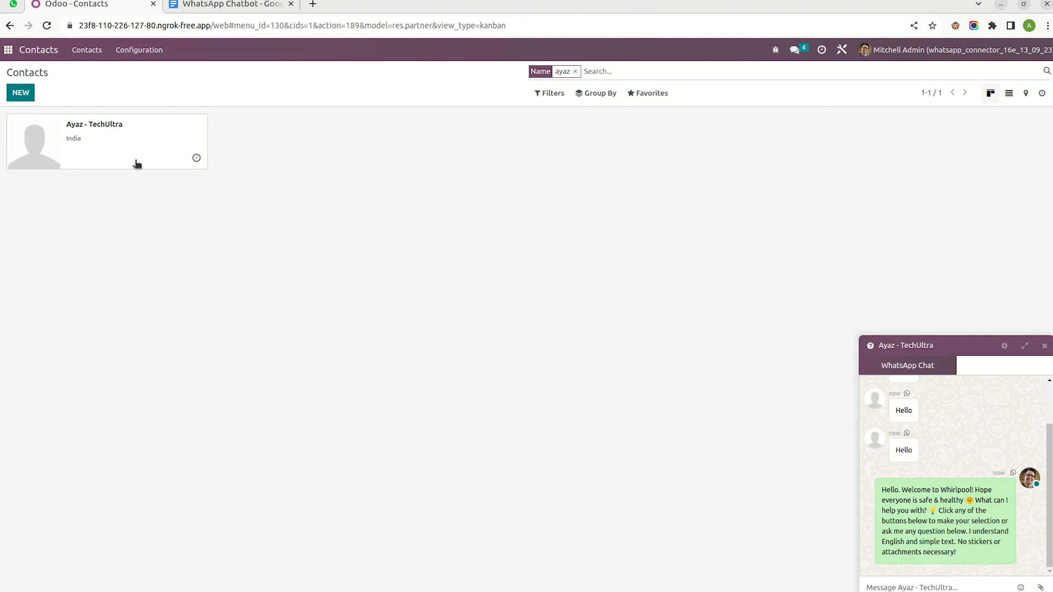
left_click(103, 159)
left_click_drag(158, 161, 28, 160)
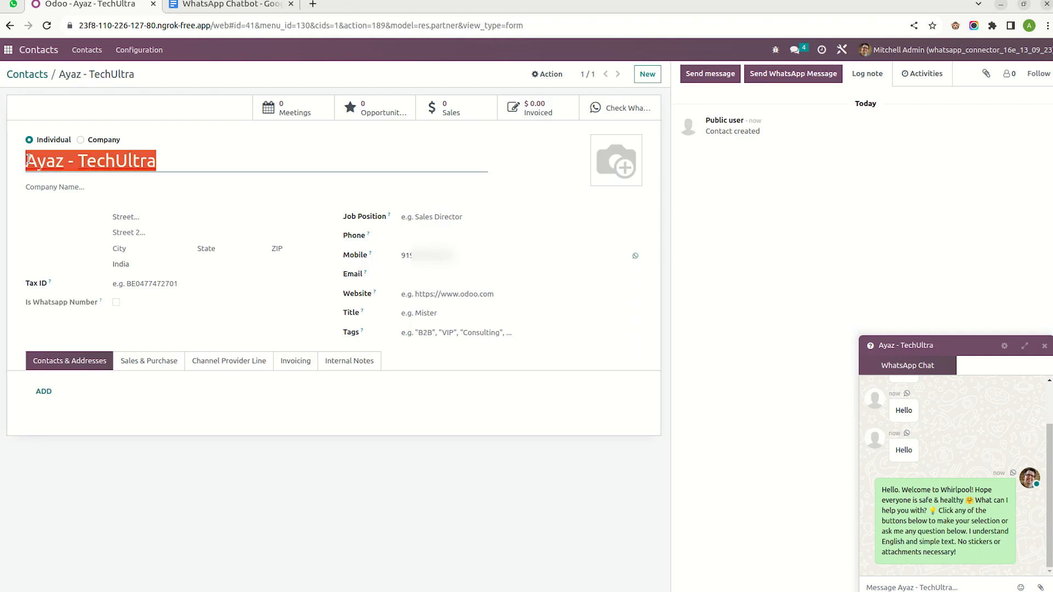
Close the Options list in WhatsApp Web and return to the Odoo contact to check its mobile number
left_click(13, 5)
left_click(425, 84)
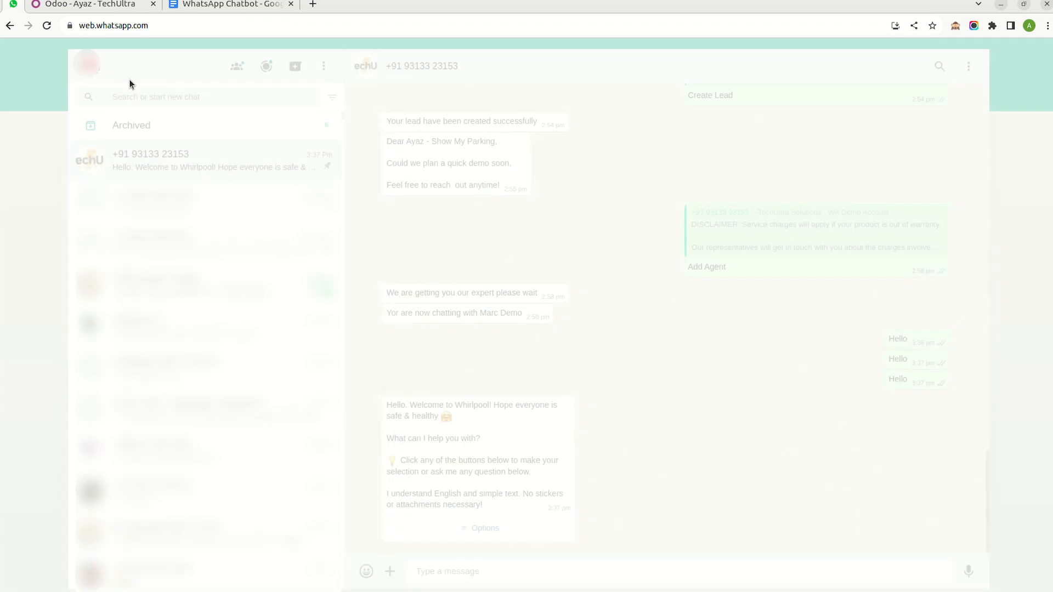
left_click(88, 5)
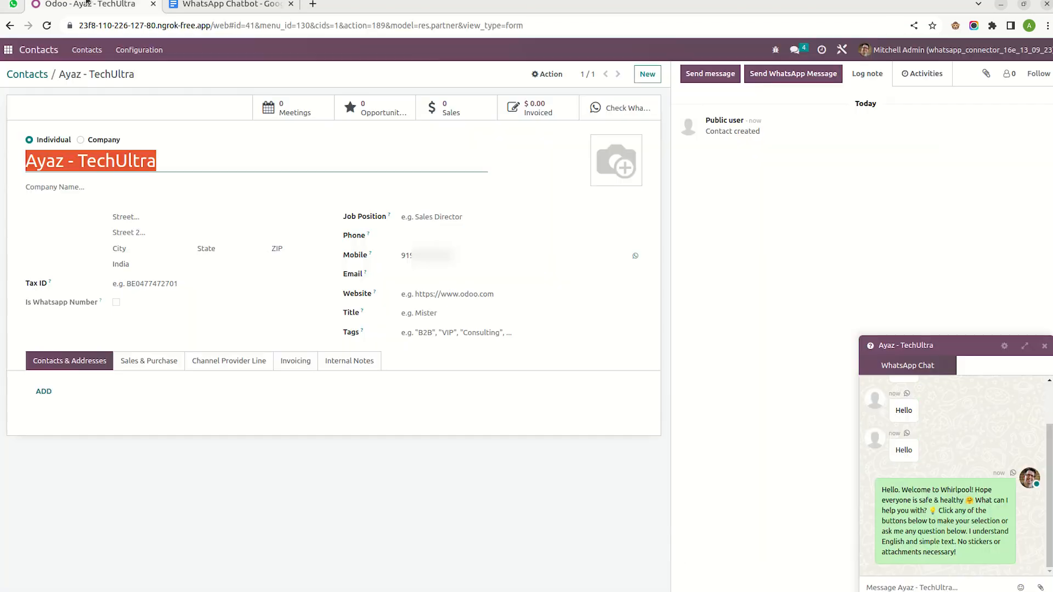
left_click(399, 257)
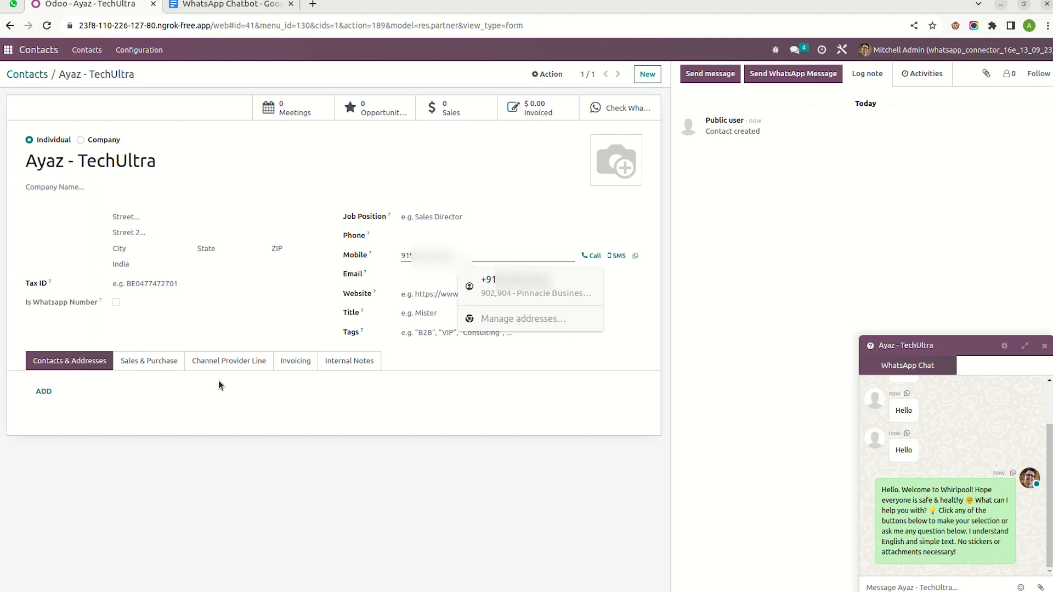
Open the WhatsApp Chatbot record in Whatsapp Message and add a new script line with step type Interactive
left_click(8, 49)
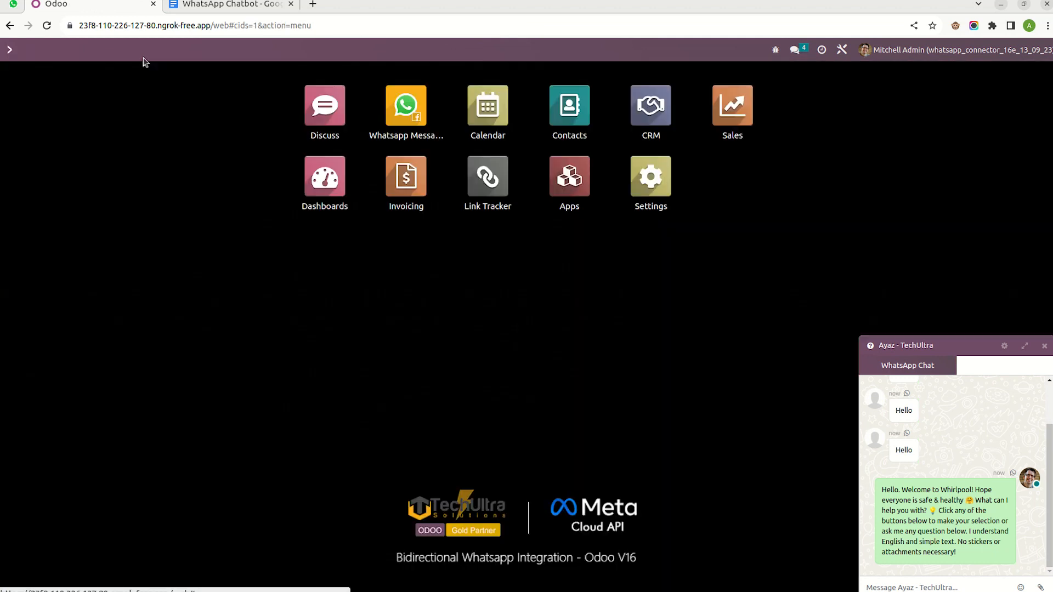
left_click(405, 109)
left_click(279, 51)
left_click(278, 87)
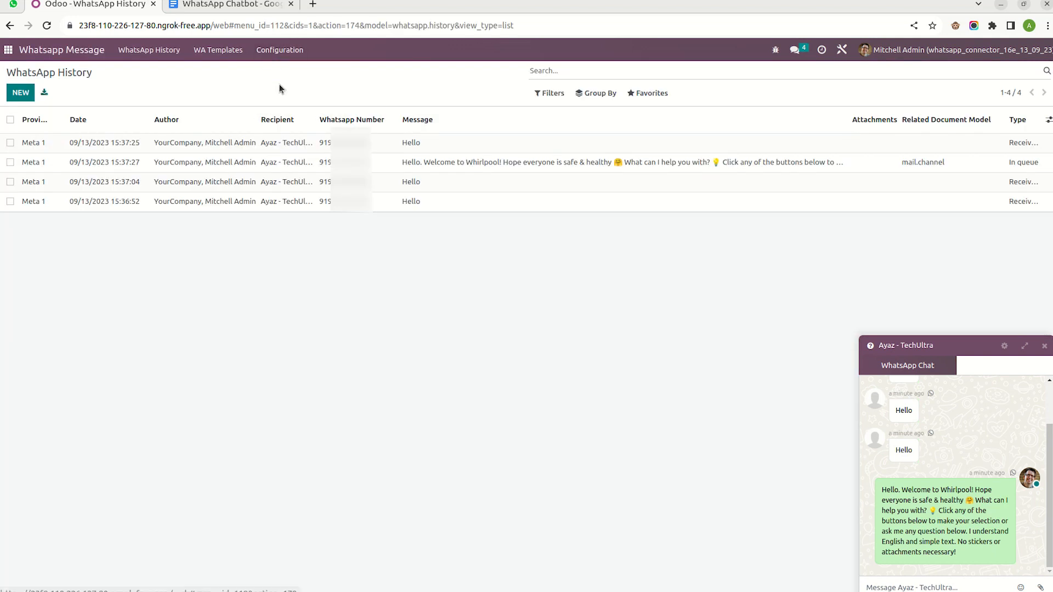
left_click(248, 143)
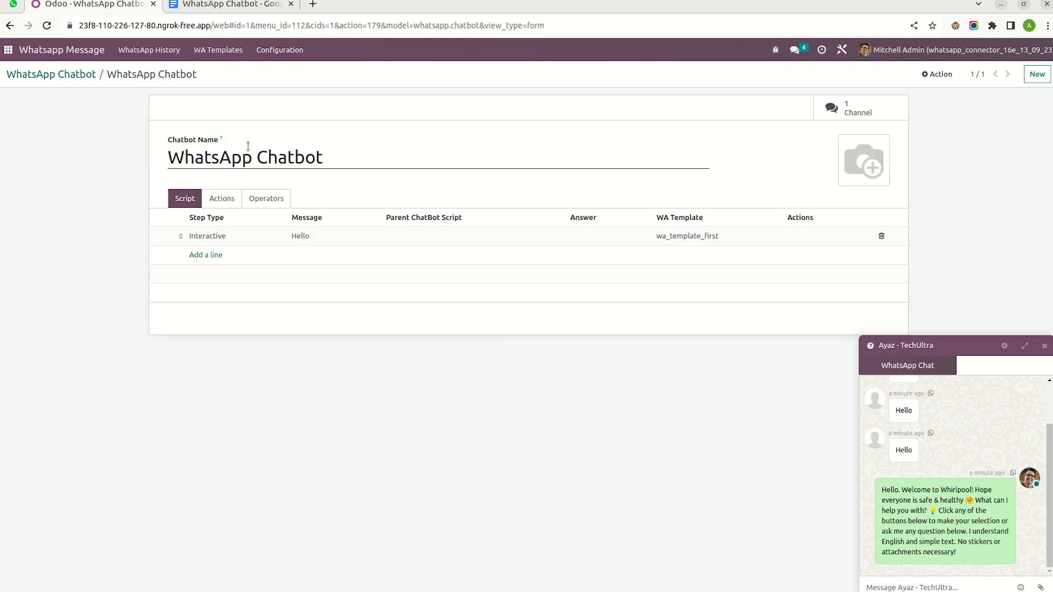
left_click(214, 257)
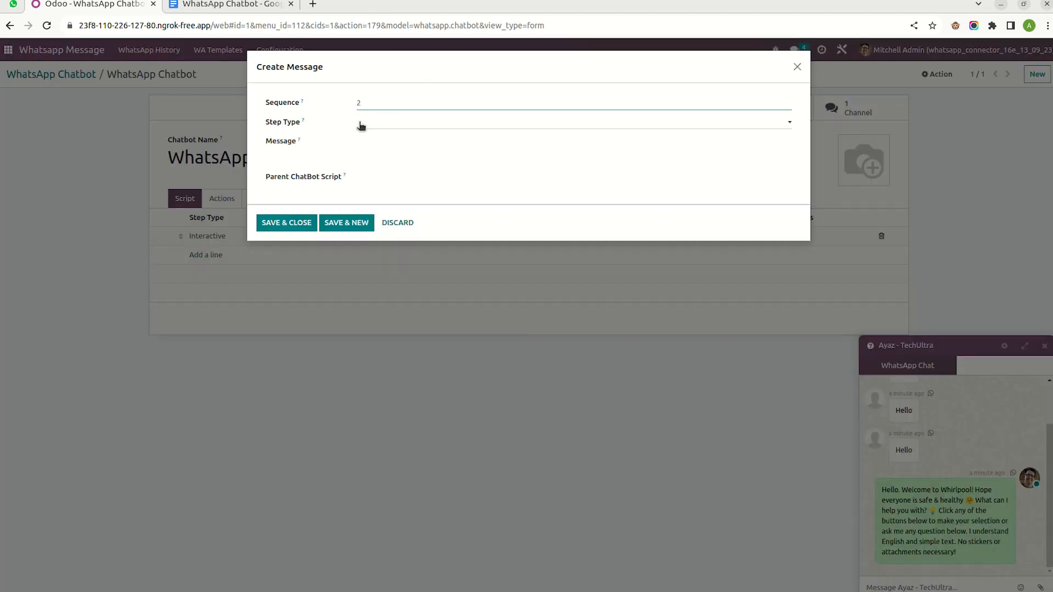
left_click(359, 125)
left_click(375, 163)
Copy "Request Installation" from the Google Doc into the new script step's Message
left_click(373, 142)
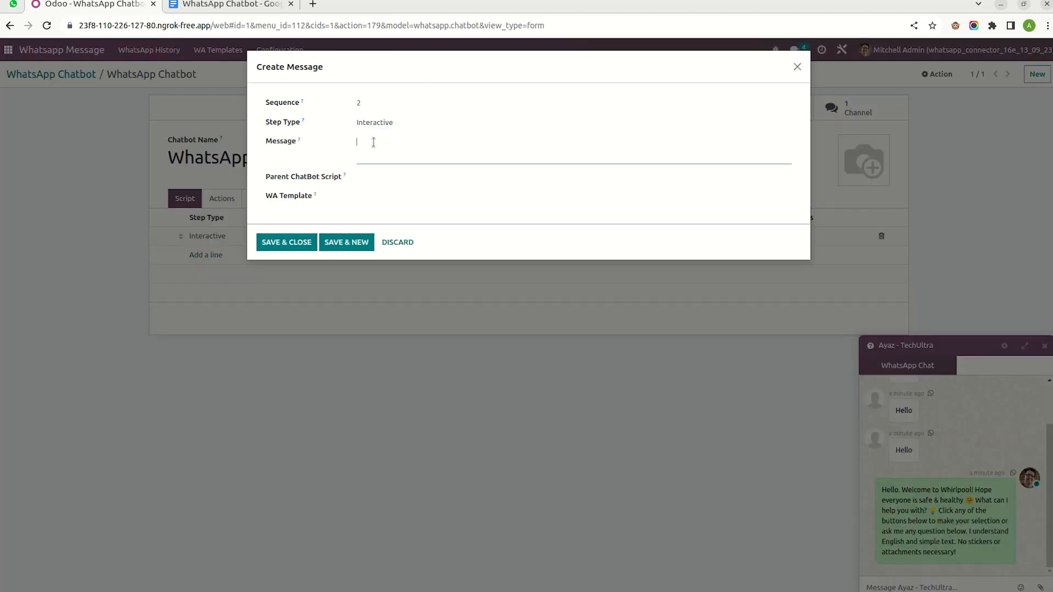
key("alt+Tab")
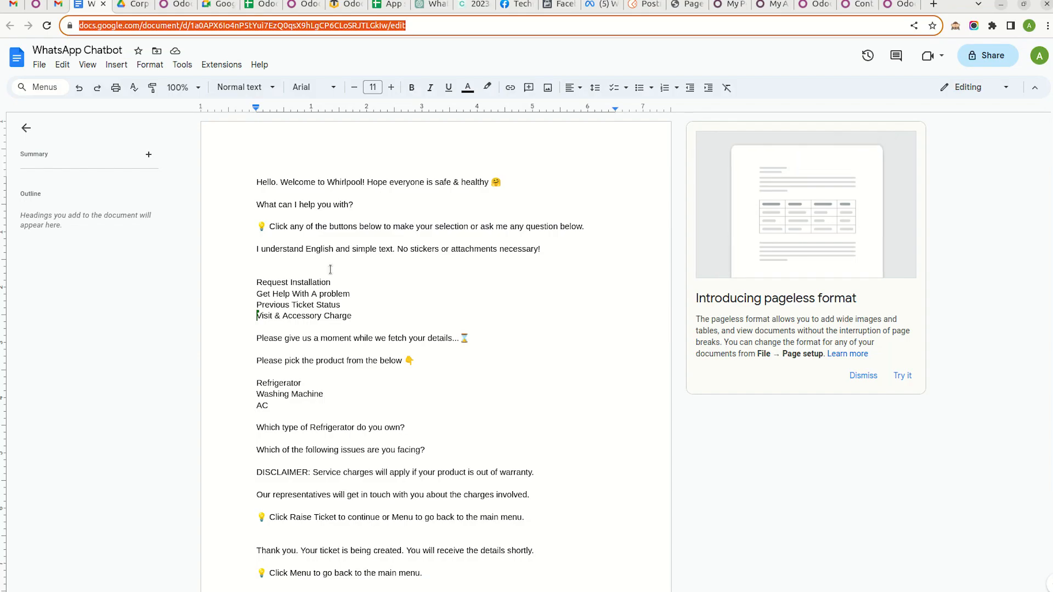
left_click_drag(335, 283, 247, 289)
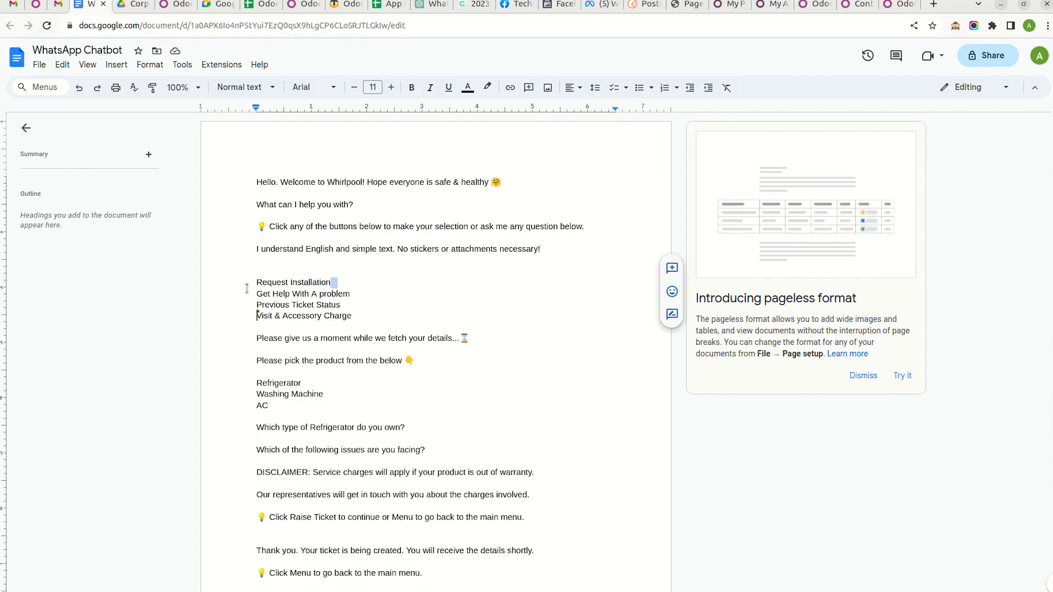
left_click(339, 283)
left_click_drag(331, 280, 256, 282)
key("ctrl+c")
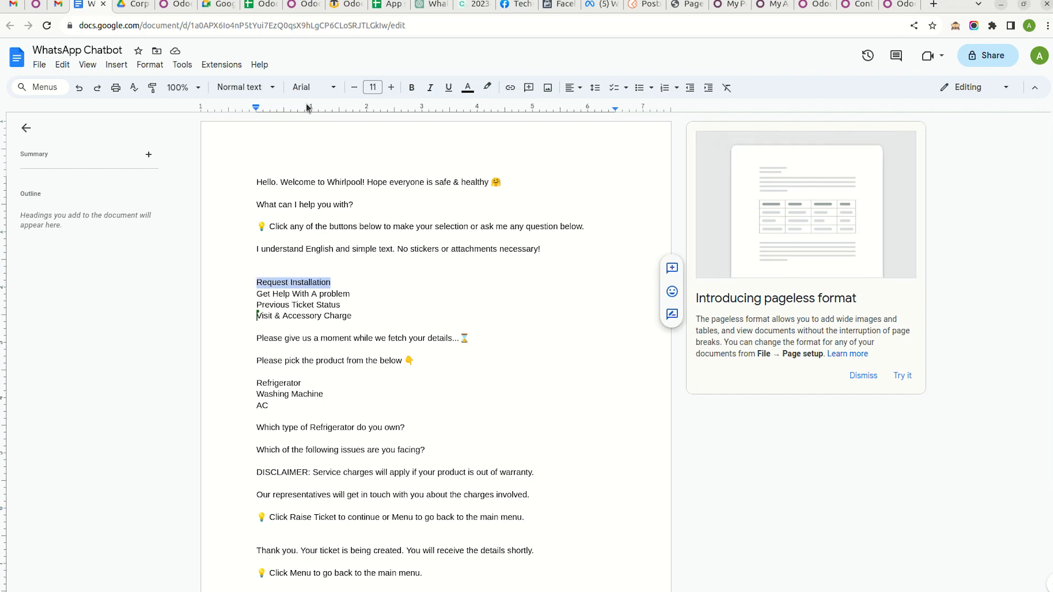
key("alt+Tab")
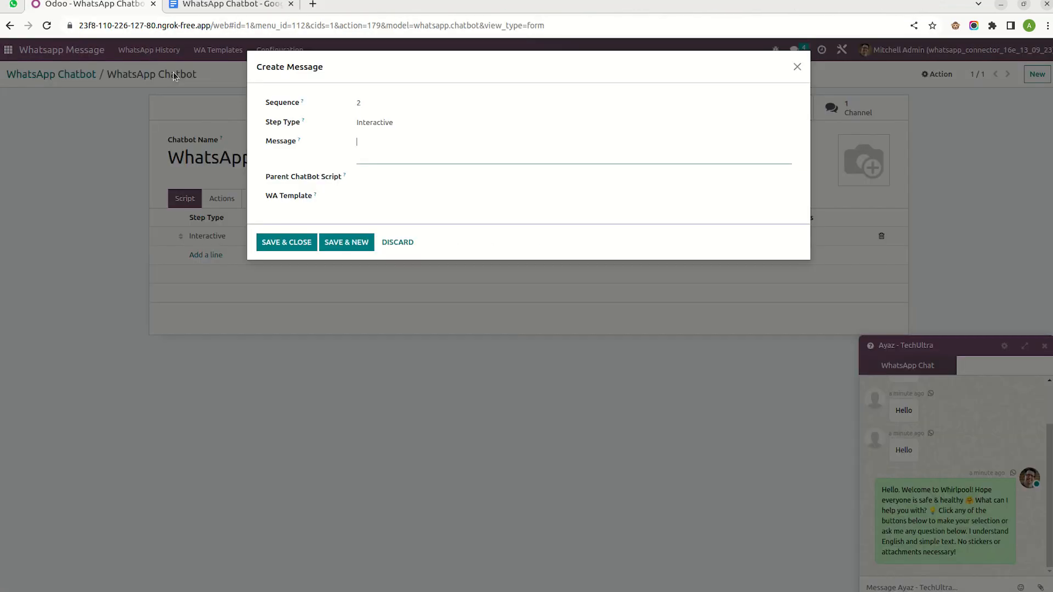
key("ctrl+v")
Set the step's parent chatbot script to Hello and create a WA template named wa_interactive_second for editing
left_click(390, 178)
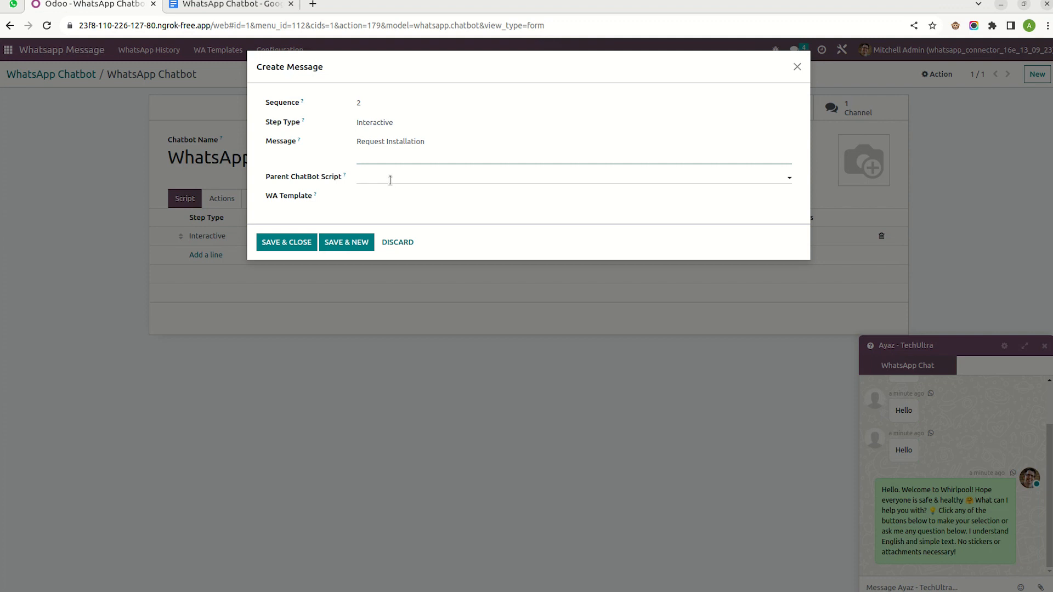
left_click(390, 196)
left_click(390, 197)
type("wa_")
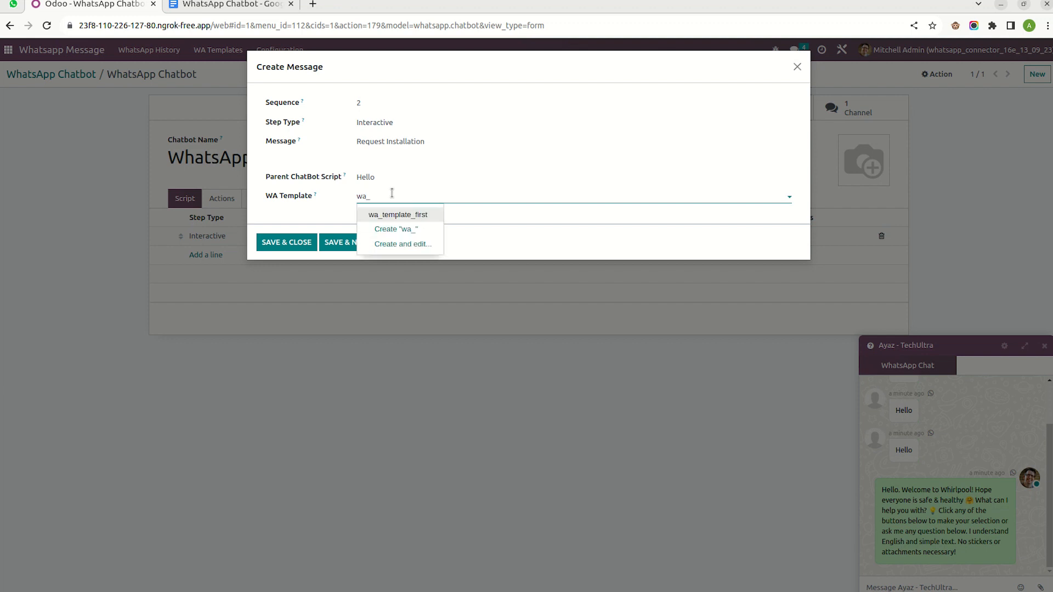
type("interactive_second")
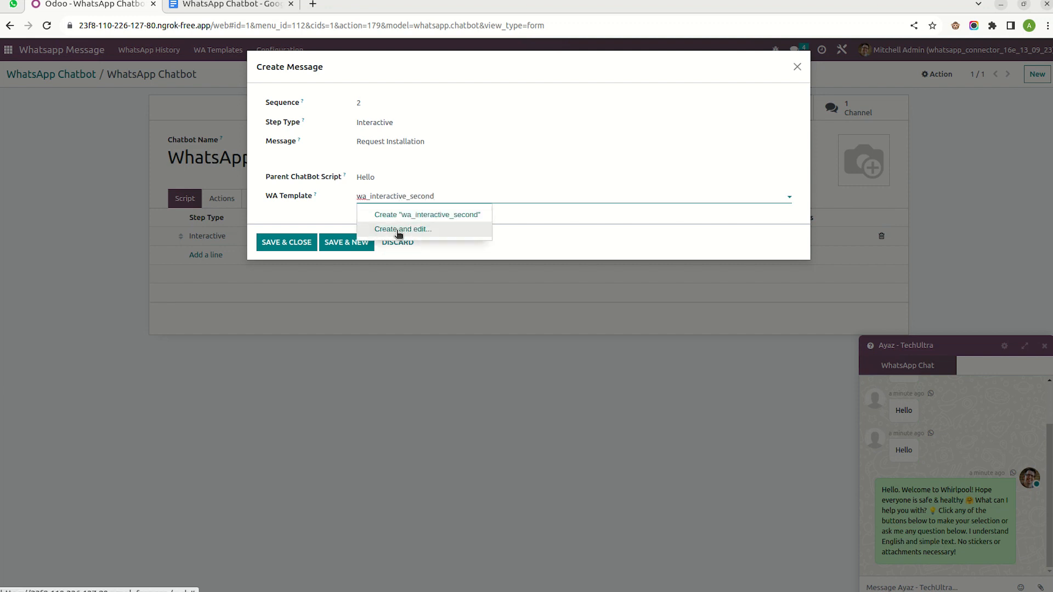
left_click(398, 230)
Configure the template with category MARKETING, template type Interactive, language English (US), and Contact as the model it applies to
left_click(371, 185)
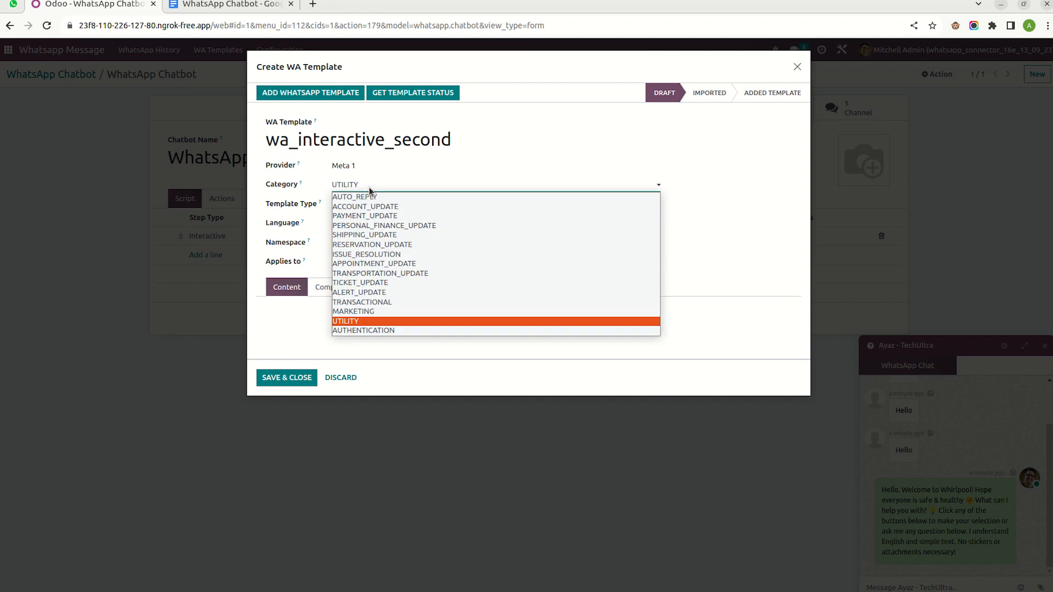
left_click(354, 311)
left_click(346, 203)
left_click(353, 235)
left_click(351, 223)
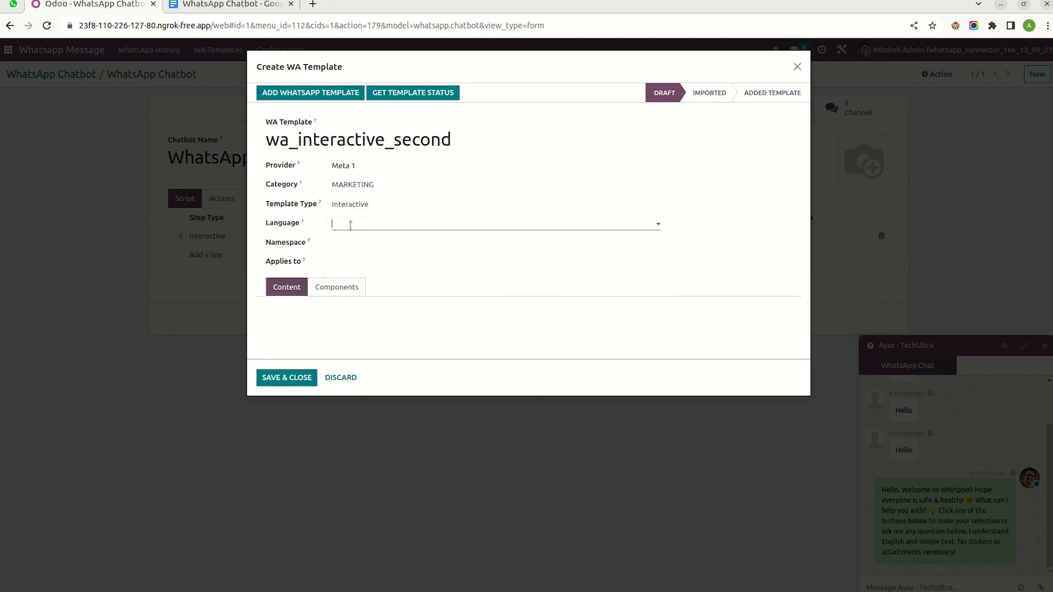
left_click(356, 242)
left_click(341, 261)
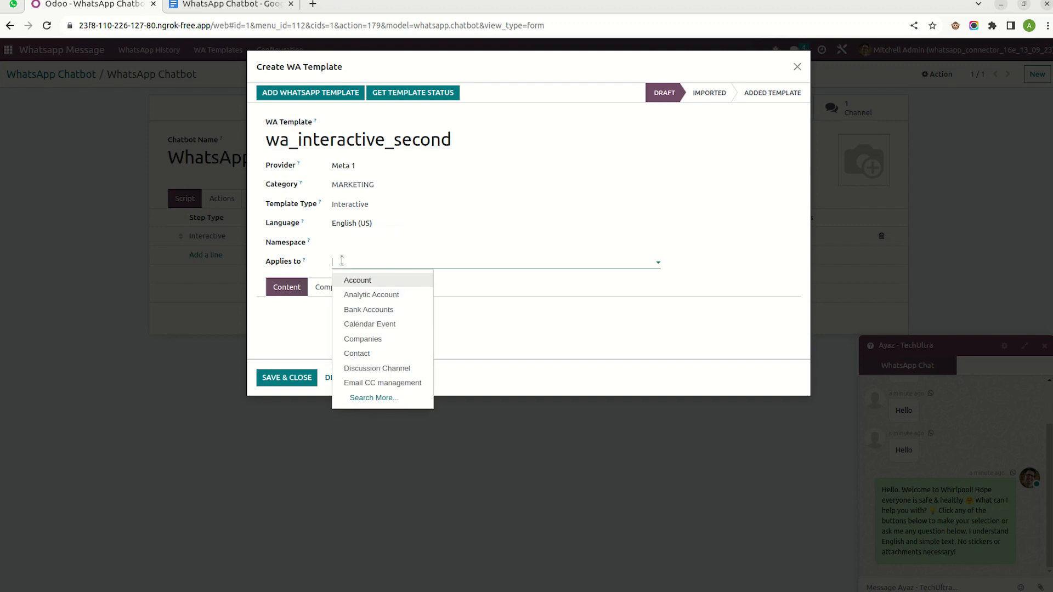
type("con")
left_click(365, 281)
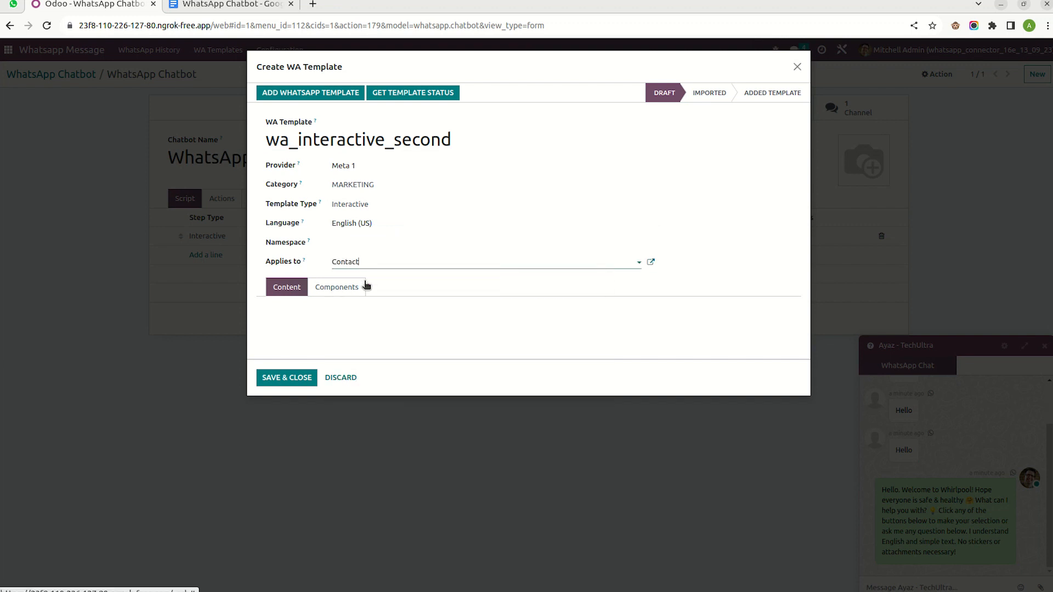
Copy "Please pick the product from the below 👇" from the Google Doc into the WA template's content in Odoo
left_click(227, 7)
left_click_drag(414, 362, 267, 356)
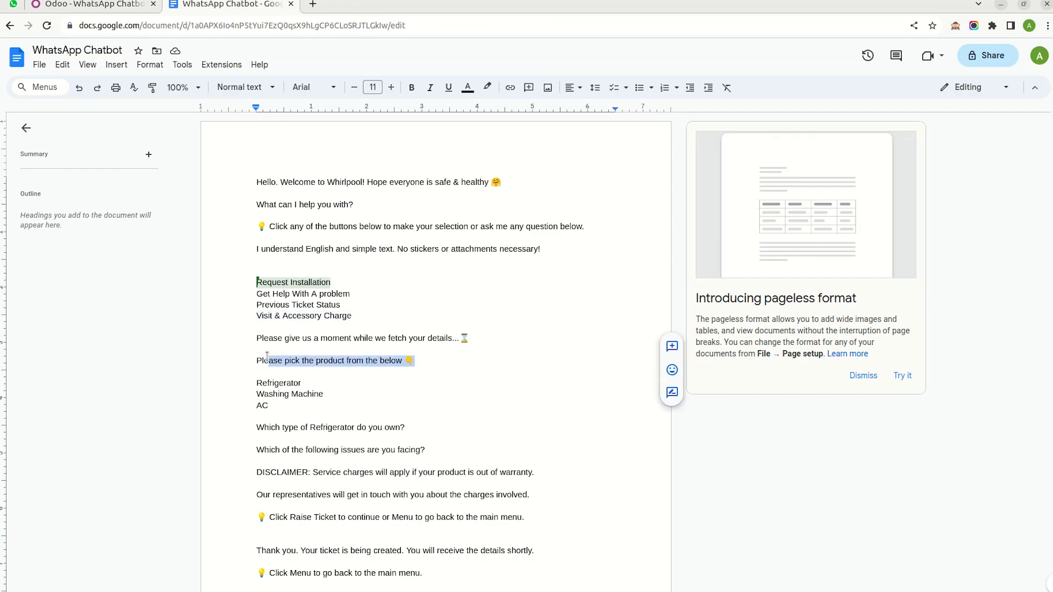
left_click_drag(261, 357, 252, 357)
key("ctrl+z")
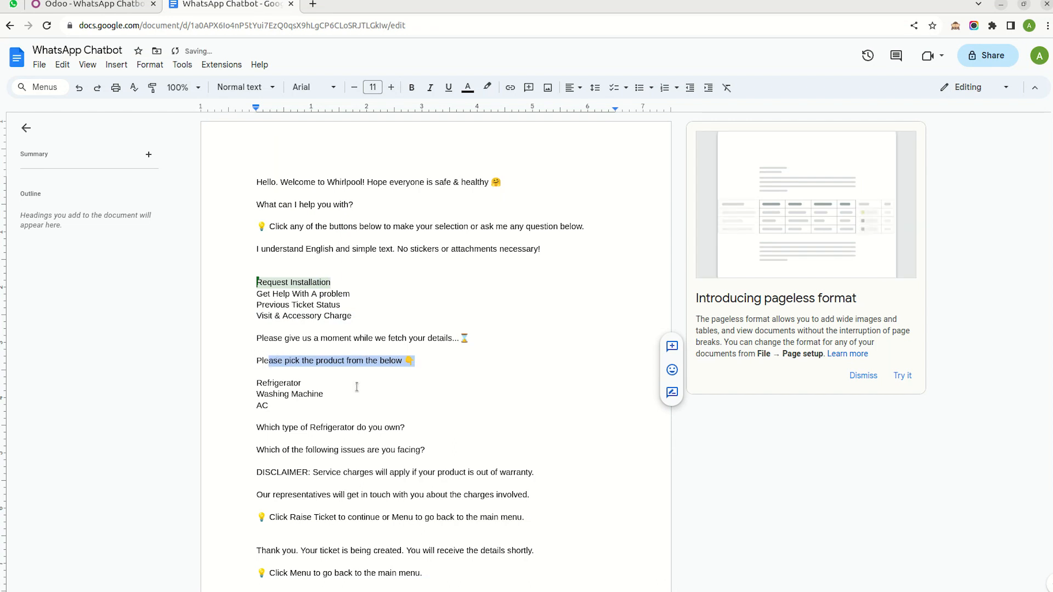
left_click(425, 360)
left_click(255, 358, "shift")
key("ctrl+c")
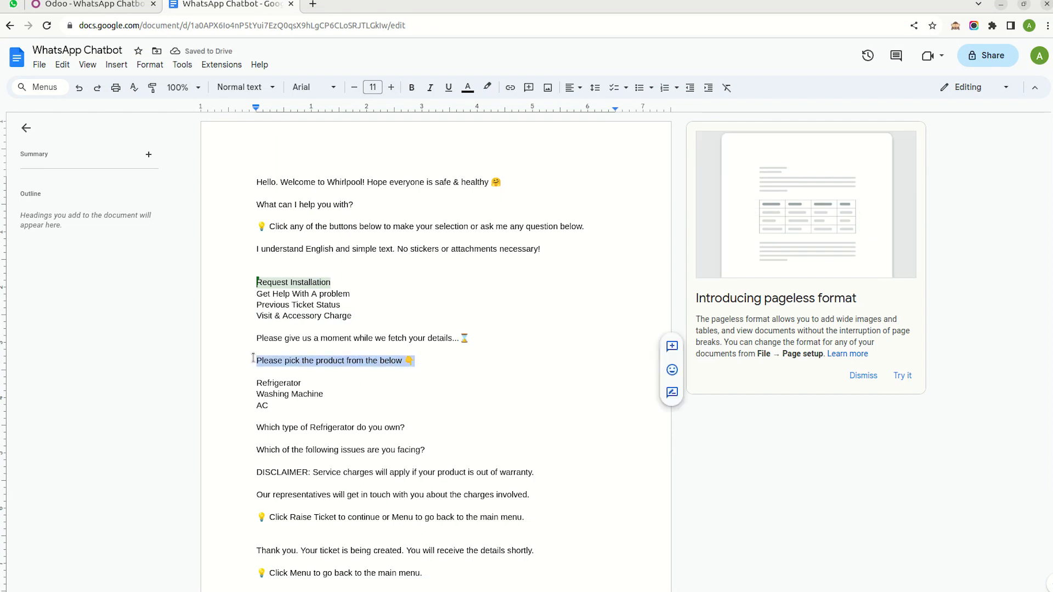
left_click(127, 6)
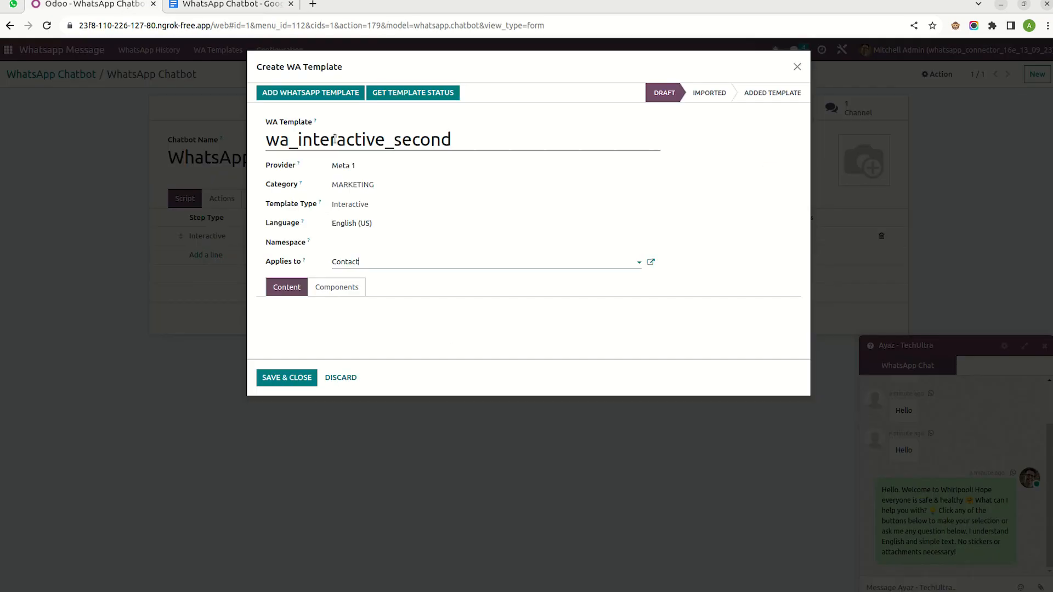
left_click(324, 327)
key("ctrl+v")
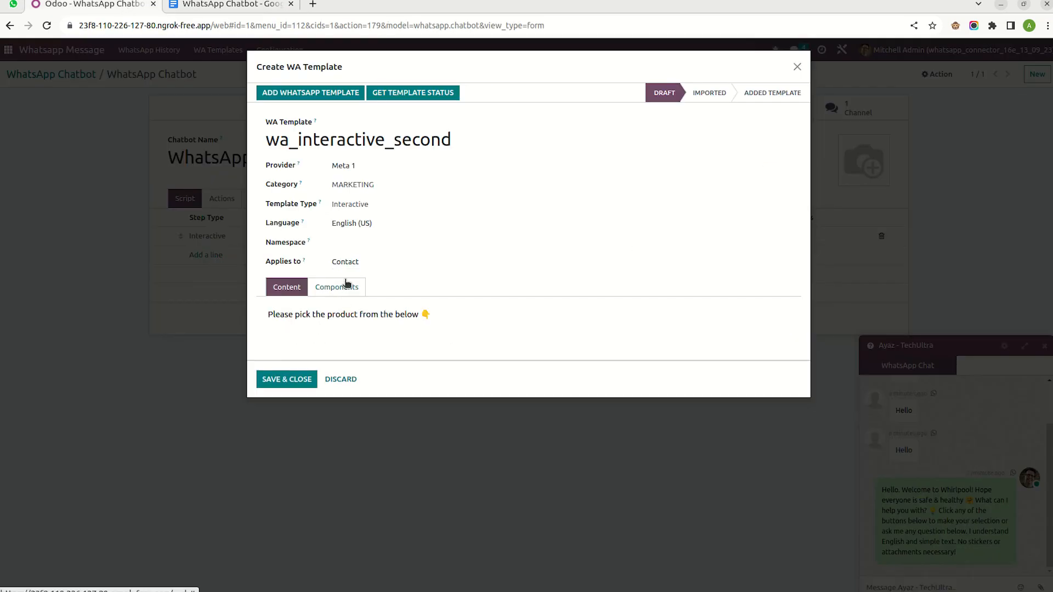
Add a BODY component to the template with the text "Please pick the product from the below 👇" and start another component
left_click(347, 285)
left_click(345, 327)
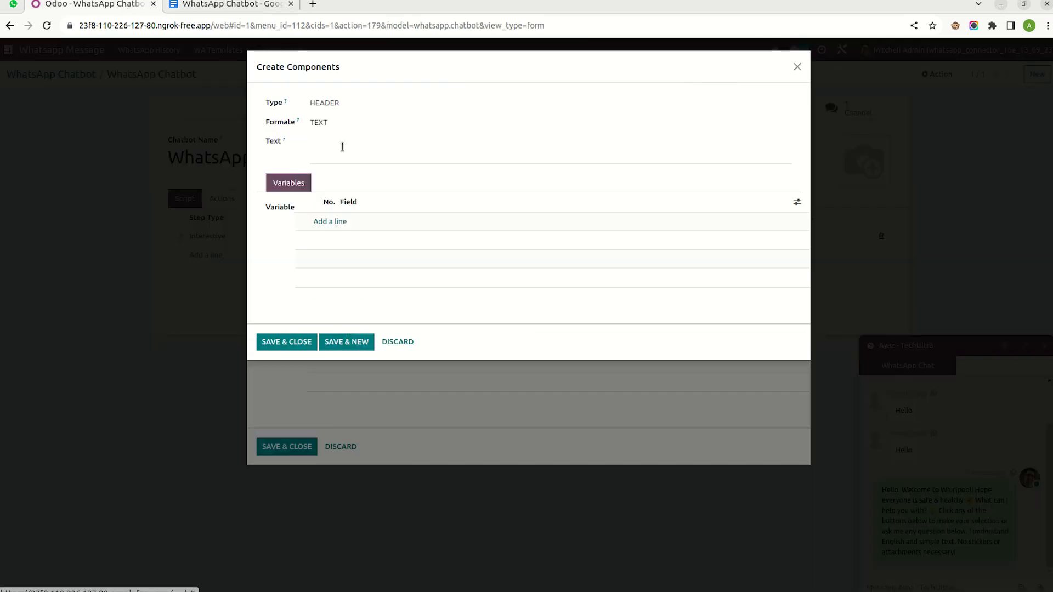
left_click(336, 104)
left_click(329, 132)
left_click(332, 136)
key("ctrl+v")
left_click(346, 323)
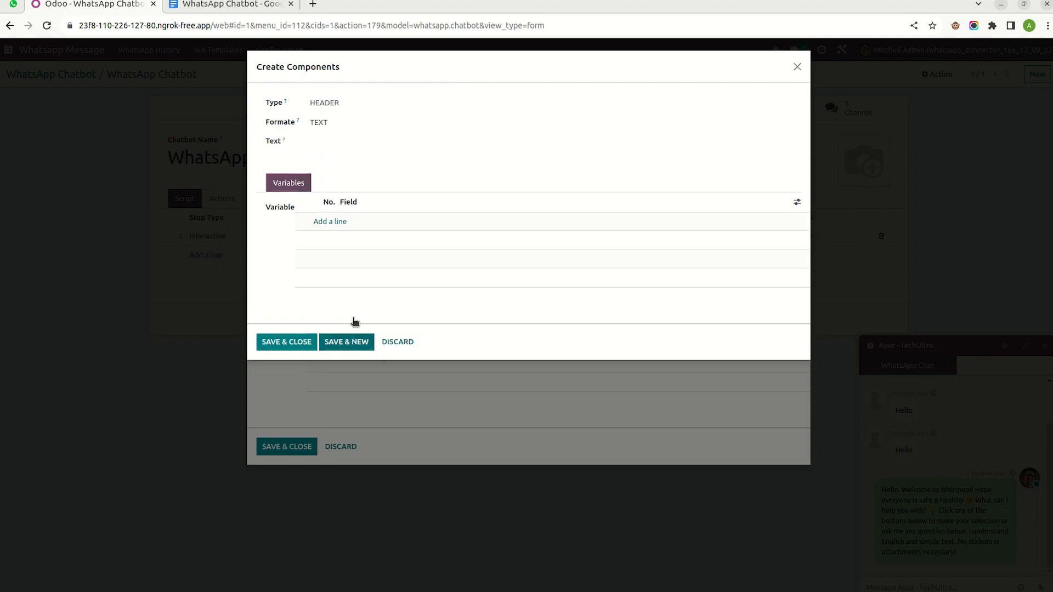
Create an INTERACTIVE component of message type BUTTON with the button items Refrigerator, TV and Washing Machine
left_click(334, 104)
left_click(334, 164)
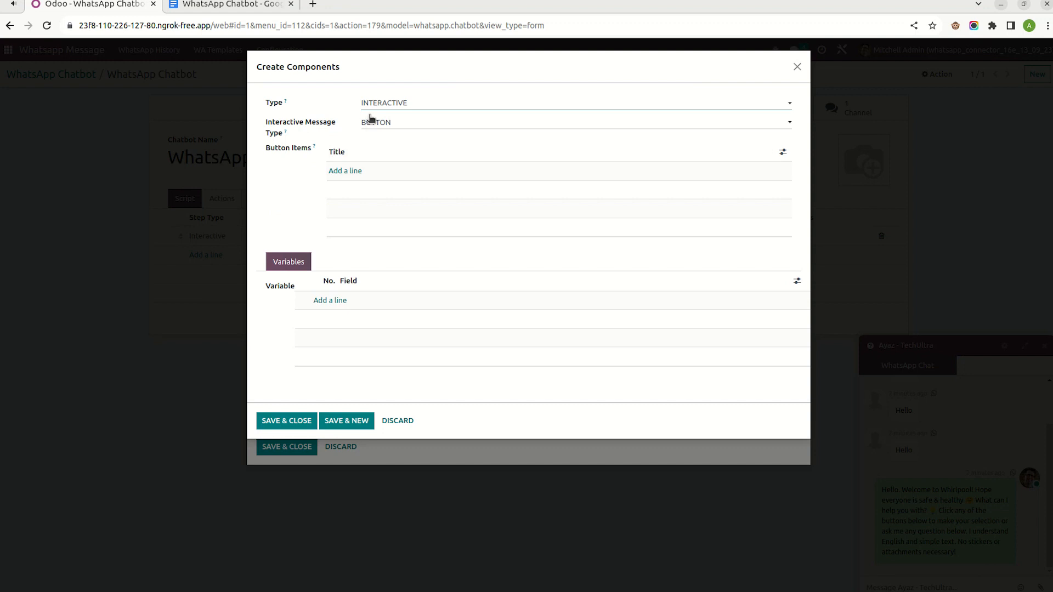
left_click(350, 172)
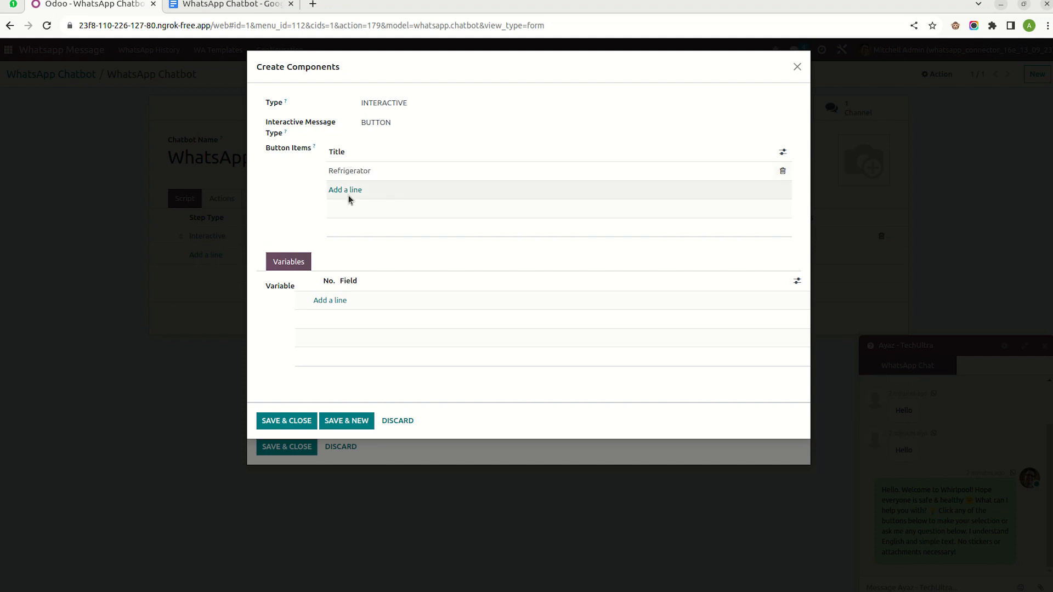
left_click(348, 193)
type("TV")
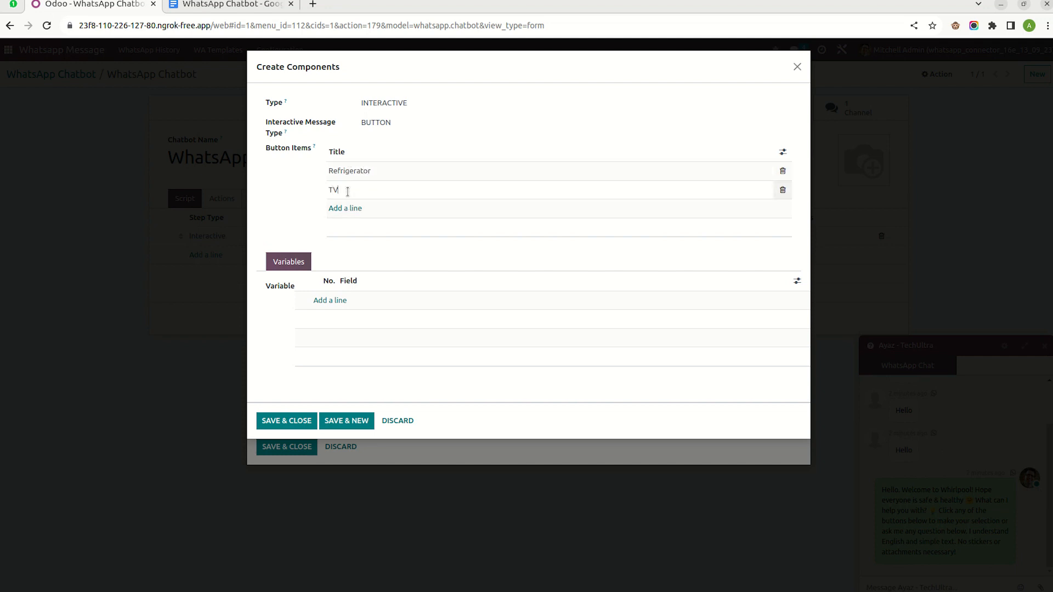
left_click(346, 208)
type("Washing Machine")
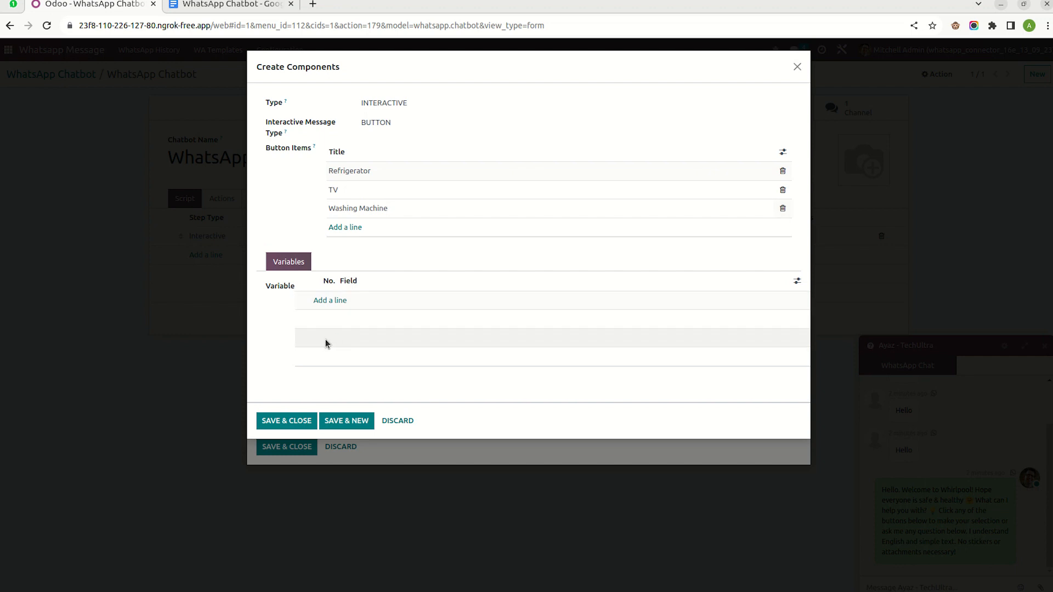
left_click(304, 418)
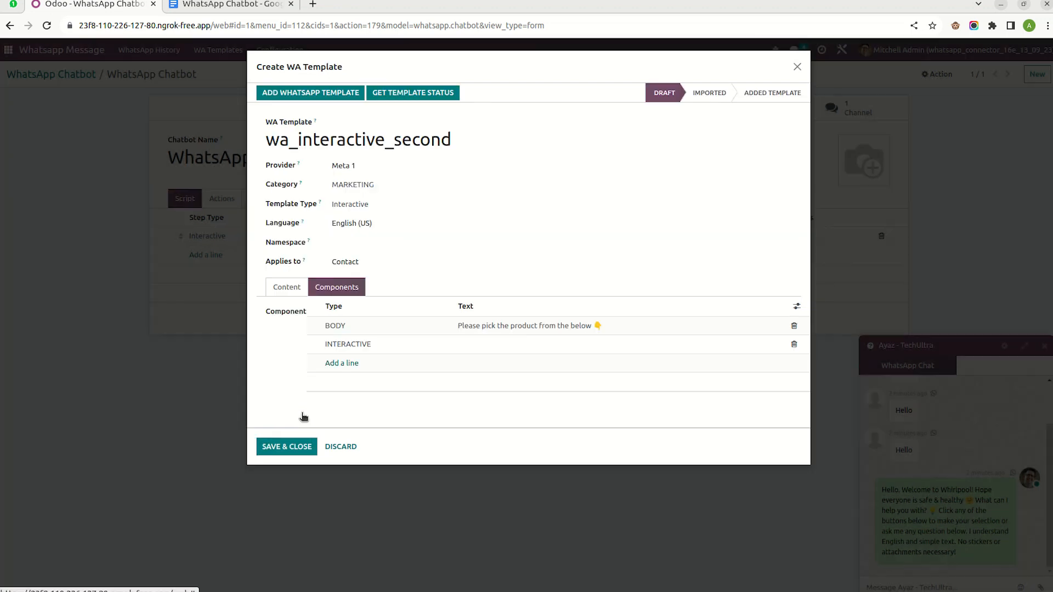
Save the wa_interactive_second template and its Request Installation script step, and save the chatbot record
left_click(297, 443)
left_click(290, 240)
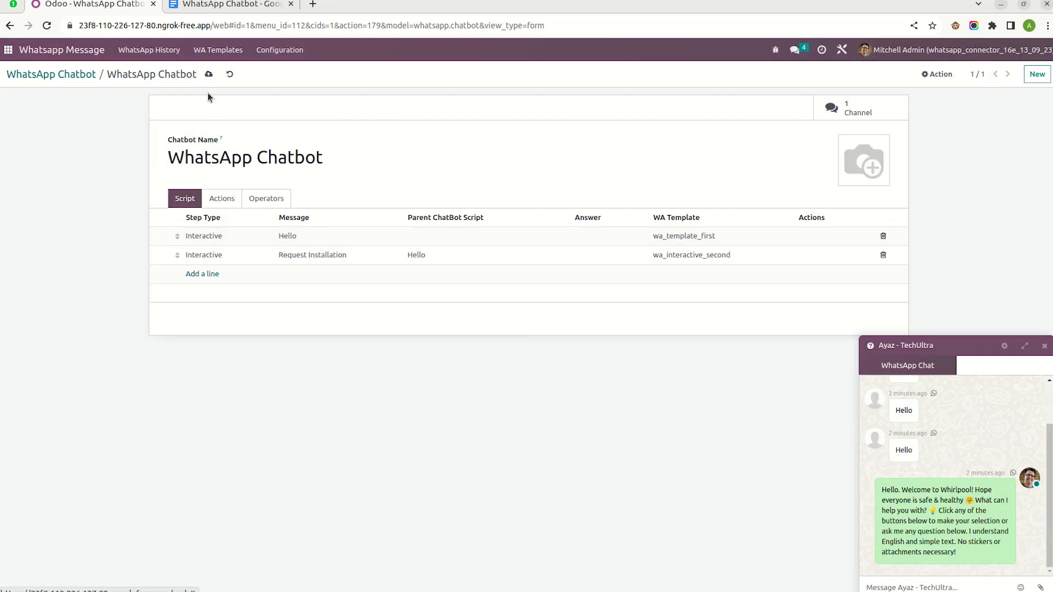
left_click(207, 77)
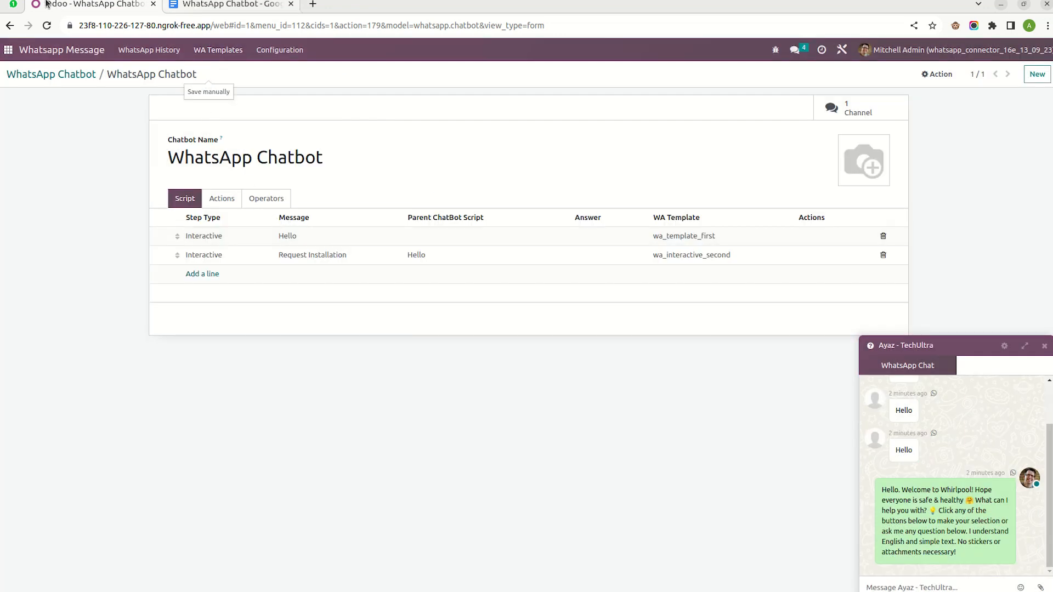
Switch to WhatsApp Web and reply to the chatbot's greeting with the Request Installation option
left_click(19, 5)
left_click(482, 523)
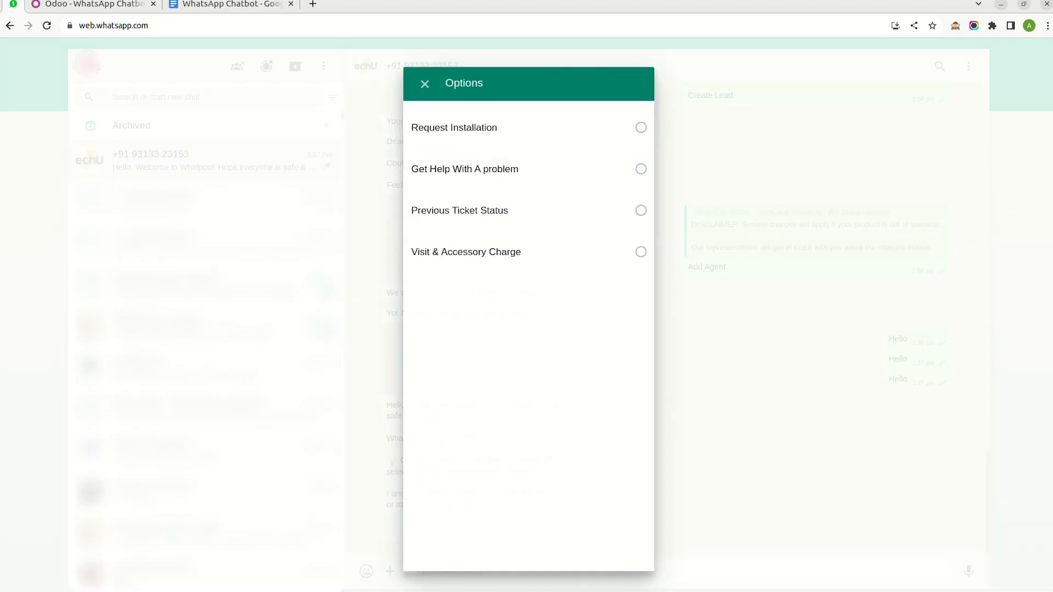
left_click(125, 4)
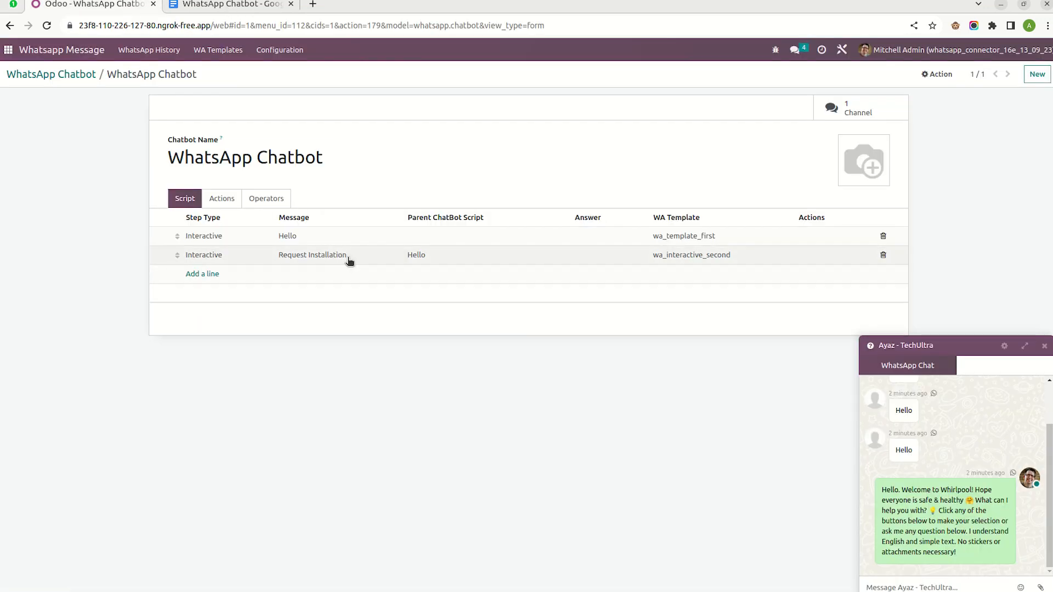
left_click(13, 4)
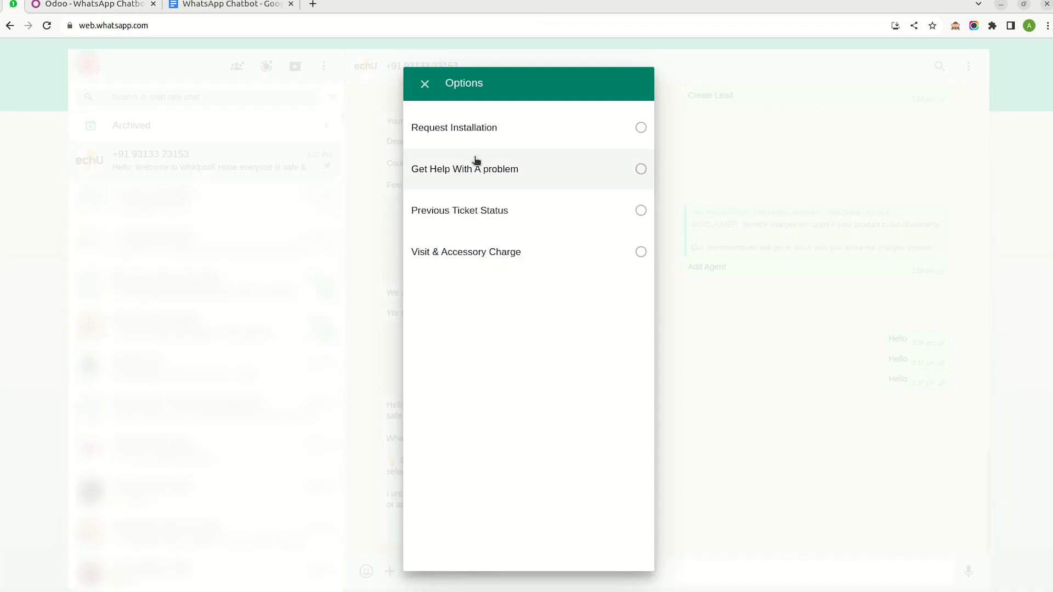
left_click(488, 135)
left_click(616, 537)
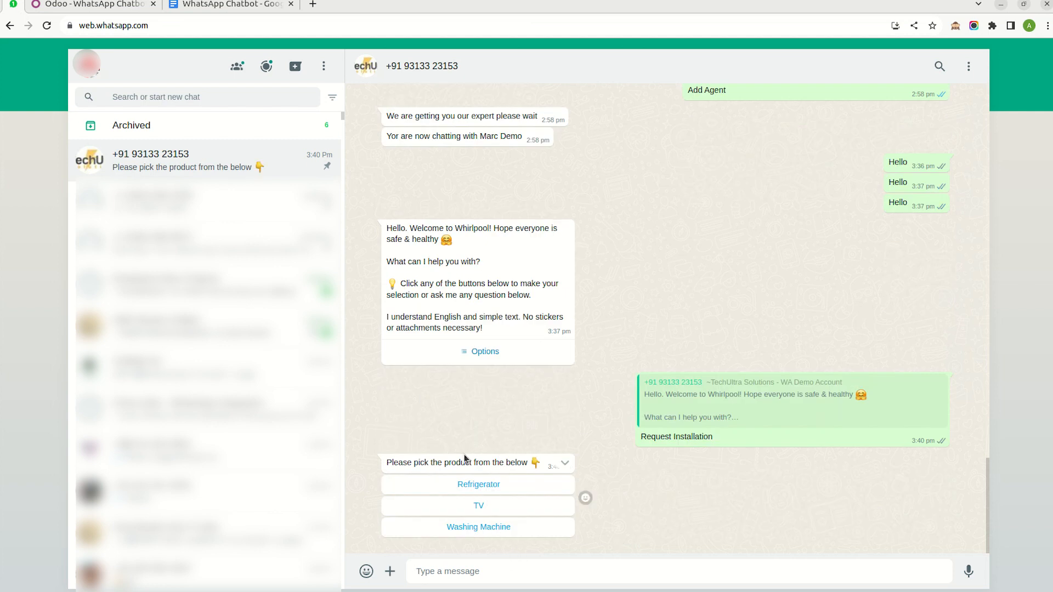
Switch to Odoo and open the WA Chatbot record from the WhatsApp Chatbot configuration
left_click(129, 5)
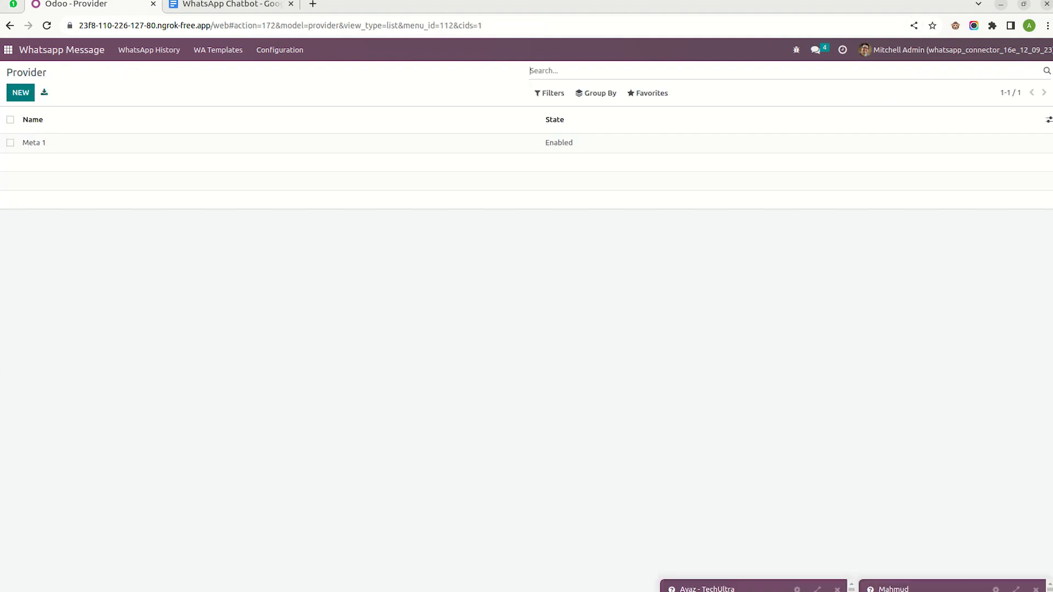
left_click(873, 1)
left_click(919, 31)
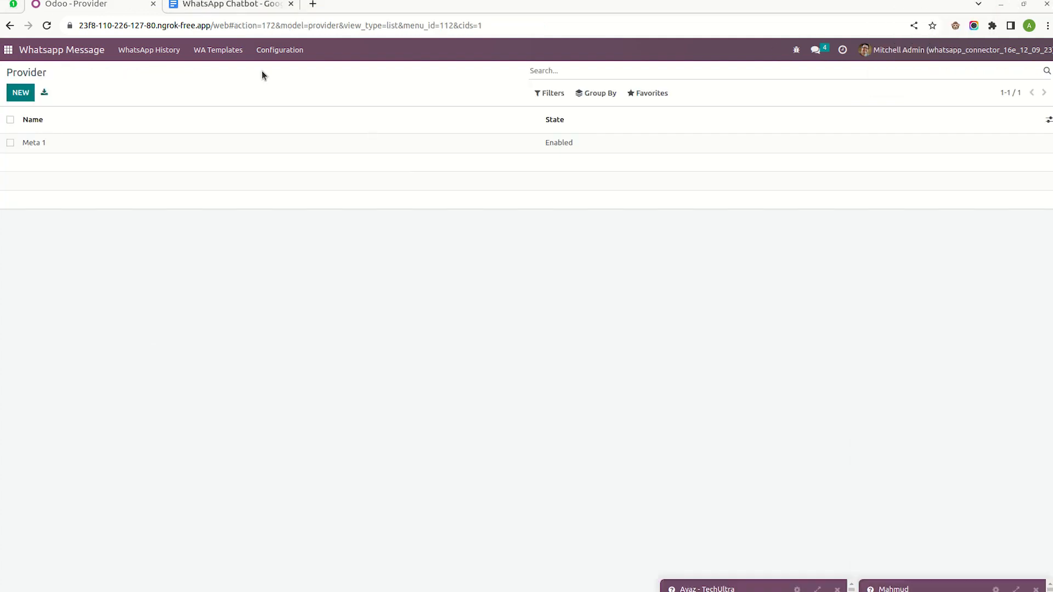
left_click(274, 50)
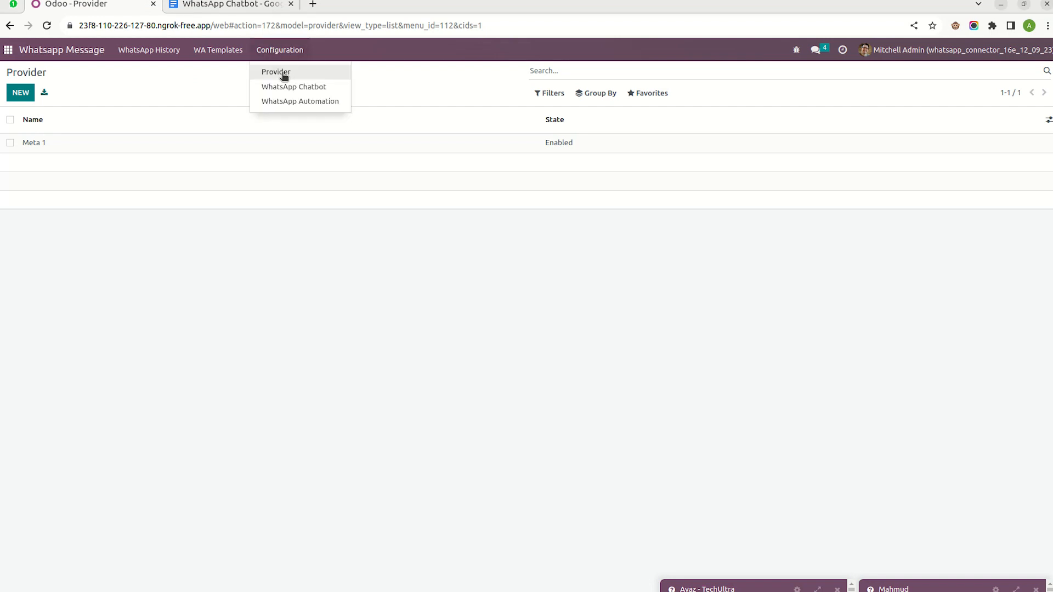
left_click(284, 88)
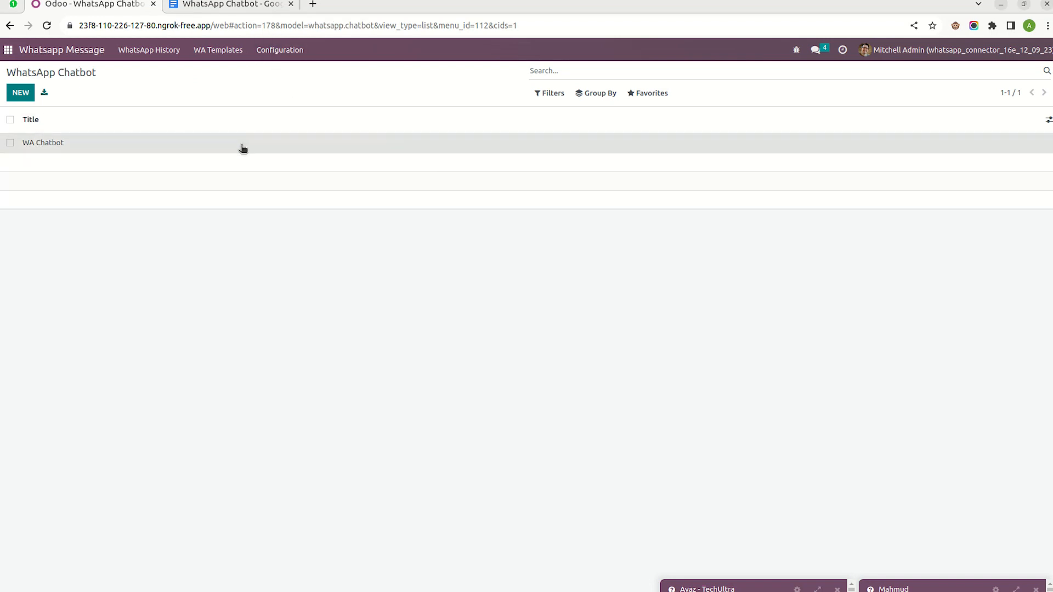
left_click(239, 144)
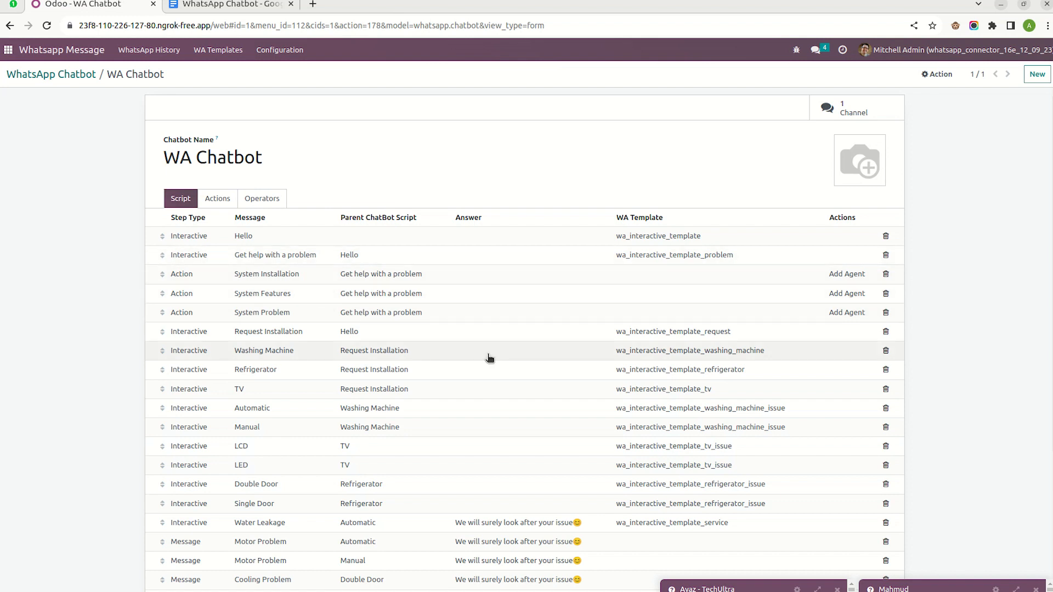
Review the WA Chatbot's script steps, its configured actions and its operators
scroll(490, 358, "down", 3)
scroll(489, 357, "up", 3)
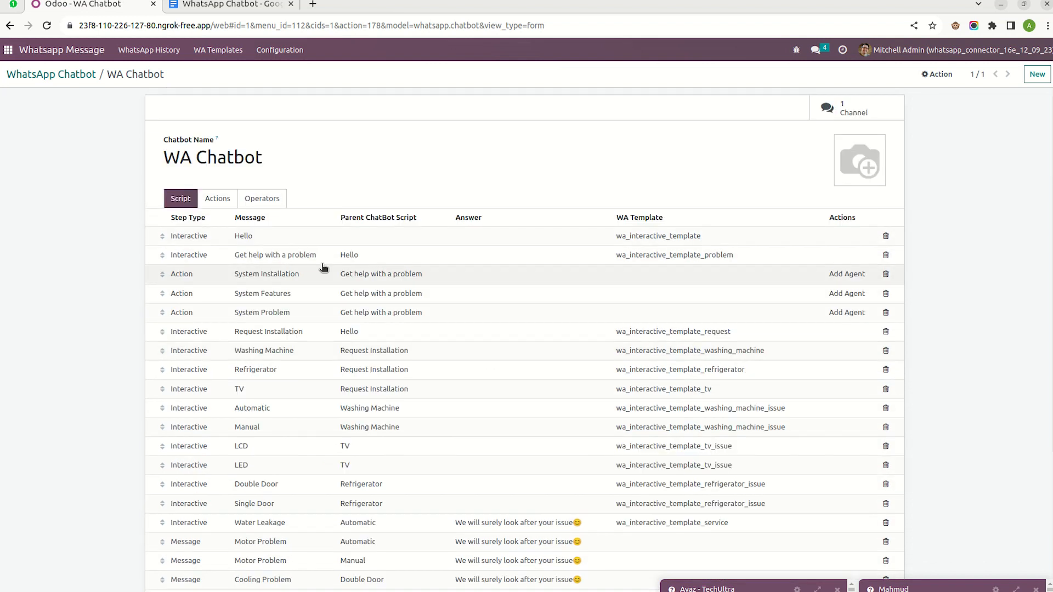
left_click(217, 198)
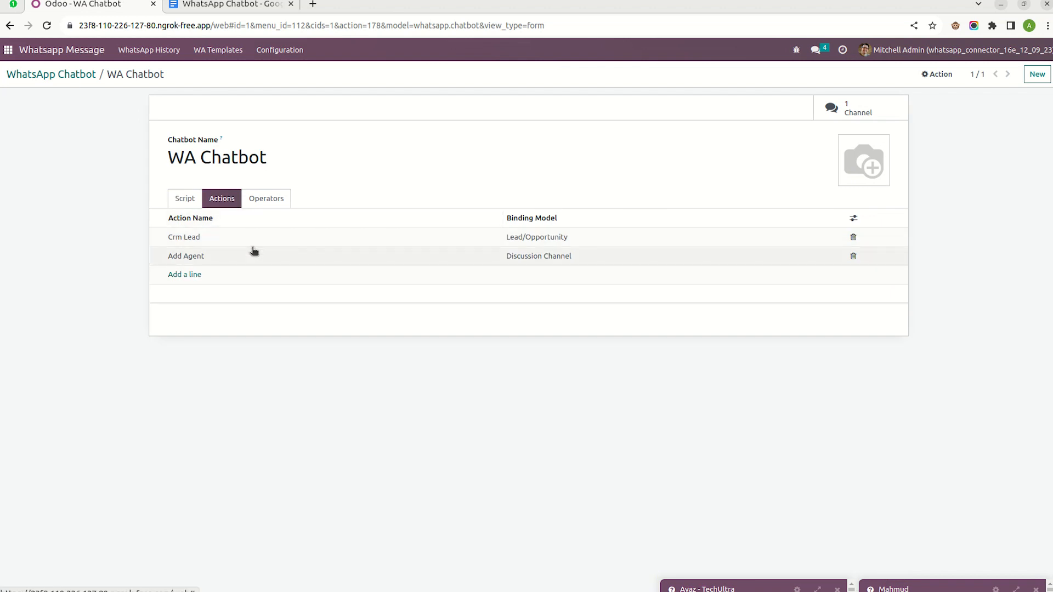
left_click(269, 199)
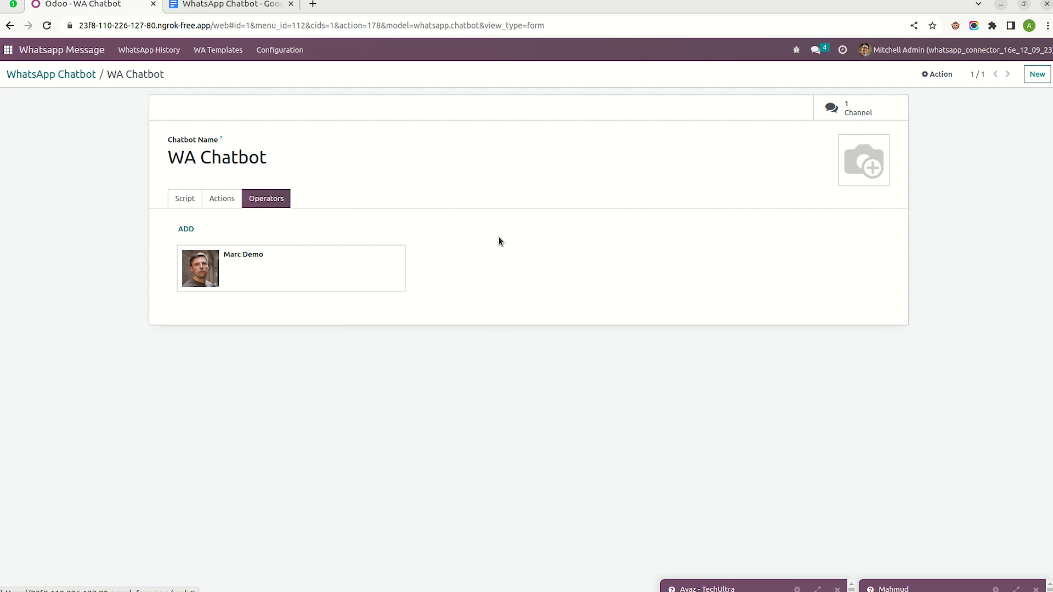
left_click(184, 198)
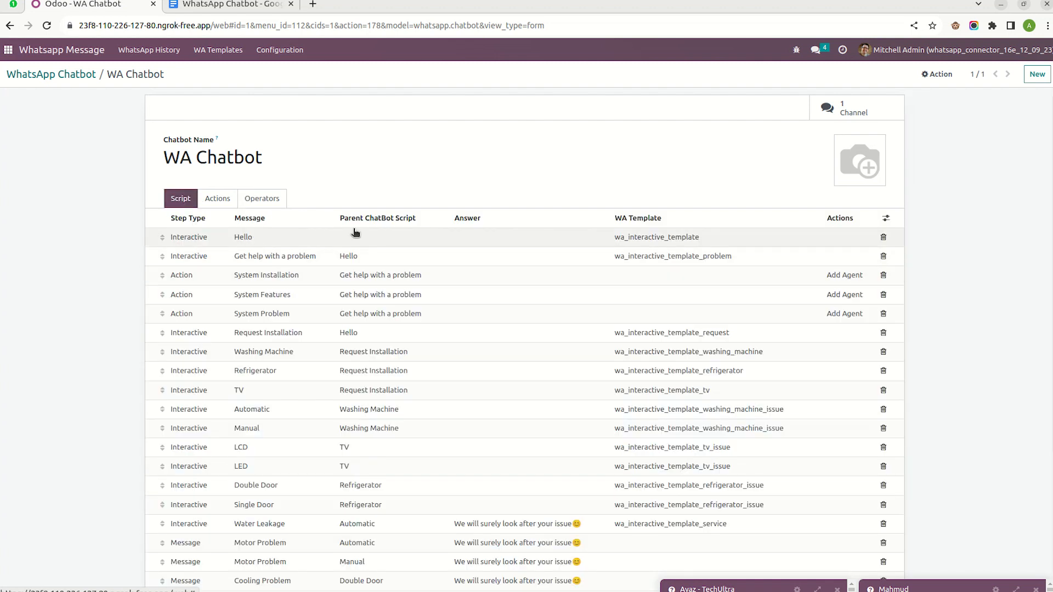
Switch to WhatsApp Web and send "Hello" in the chatbot conversation
left_click(14, 4)
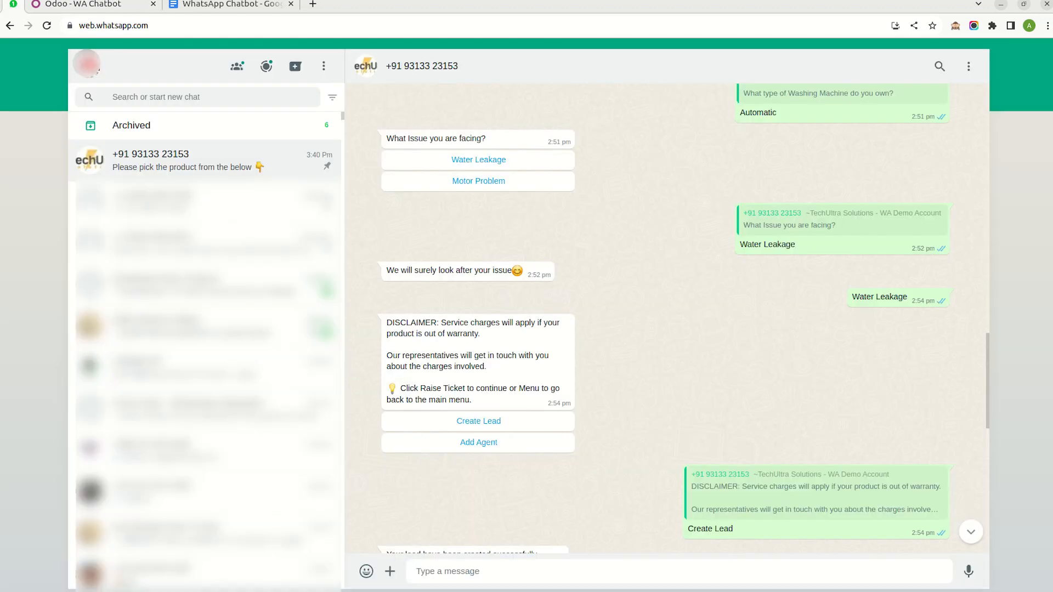
scroll(504, 510, "up", 10)
type("Hello")
key("Return")
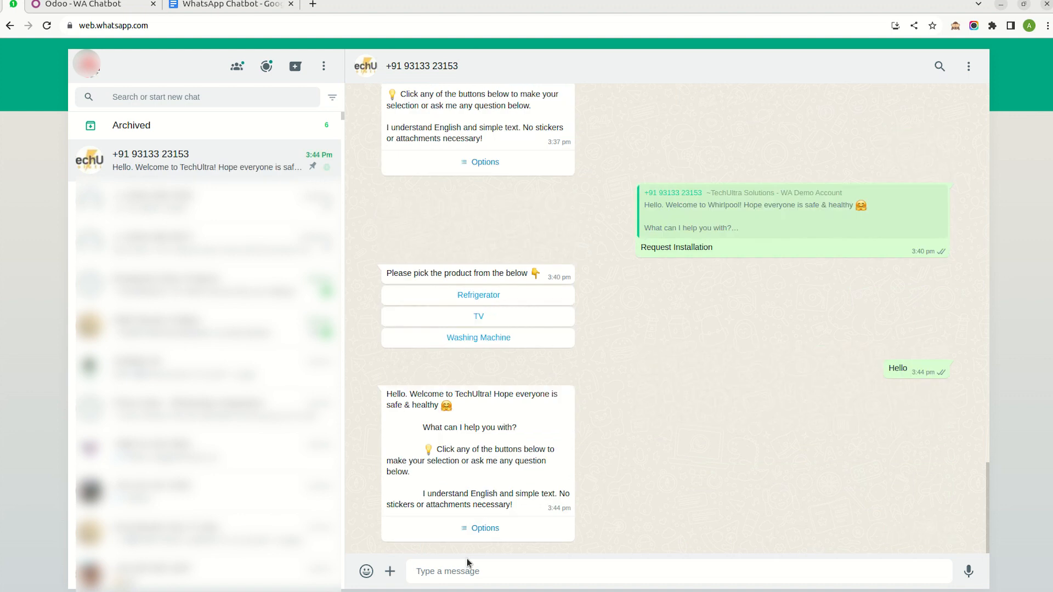
Reply to the TechUltra greeting with the "Get help with a problem" option
left_click(465, 530)
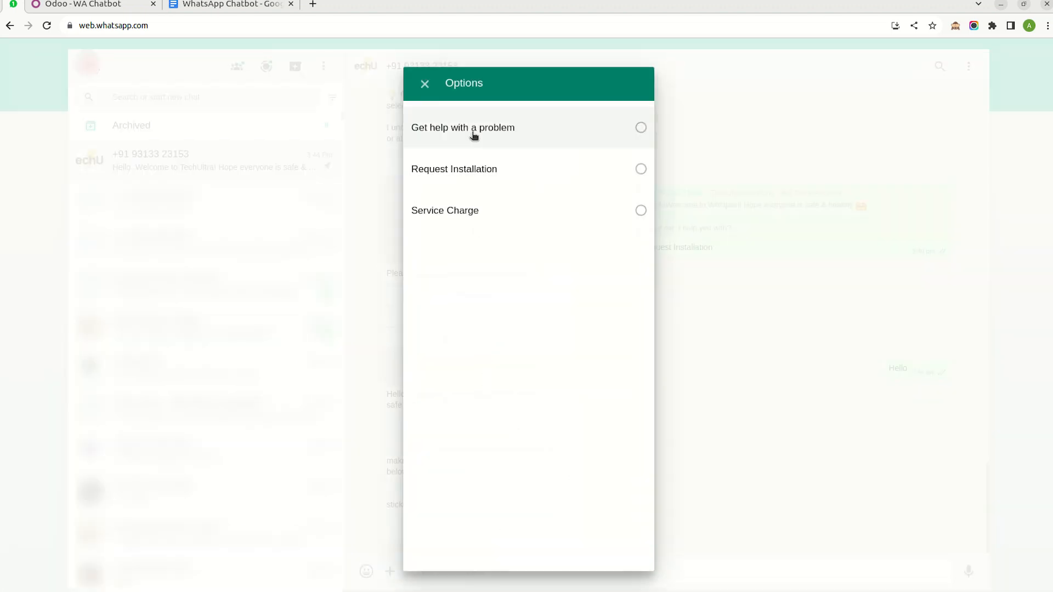
left_click(470, 131)
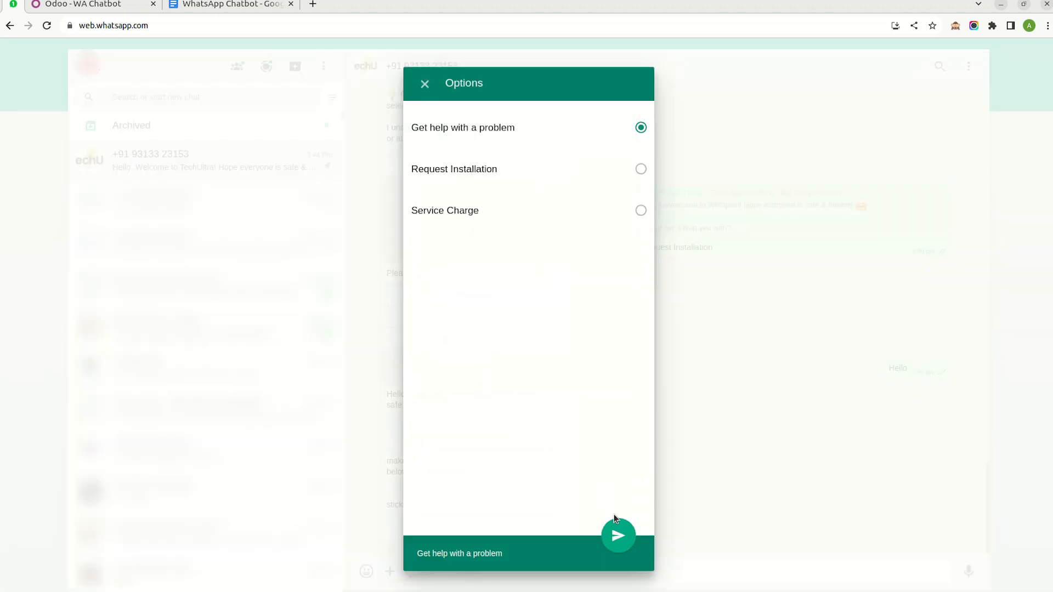
left_click(618, 529)
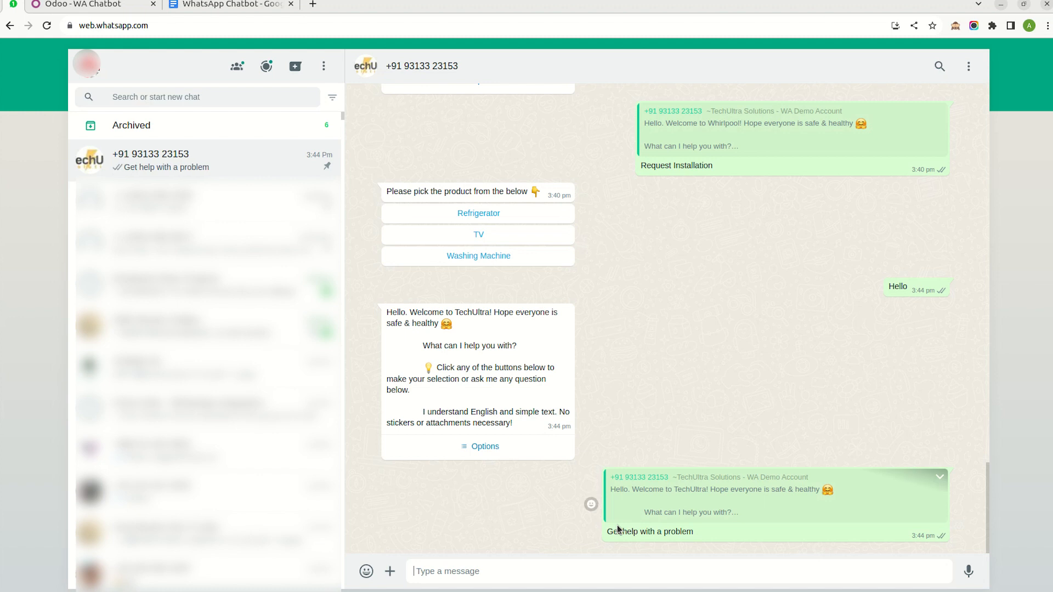
Check the WA Chatbot script in Odoo, and reply to the TechUltra greeting in WhatsApp Web with the "Request Installation" option
left_click(88, 5)
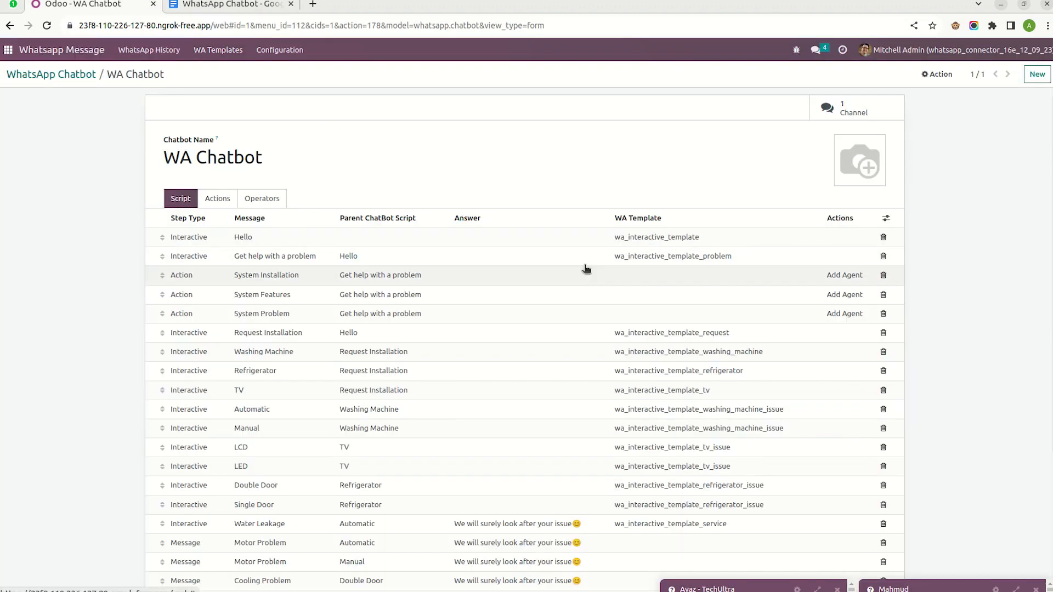
left_click(10, 24)
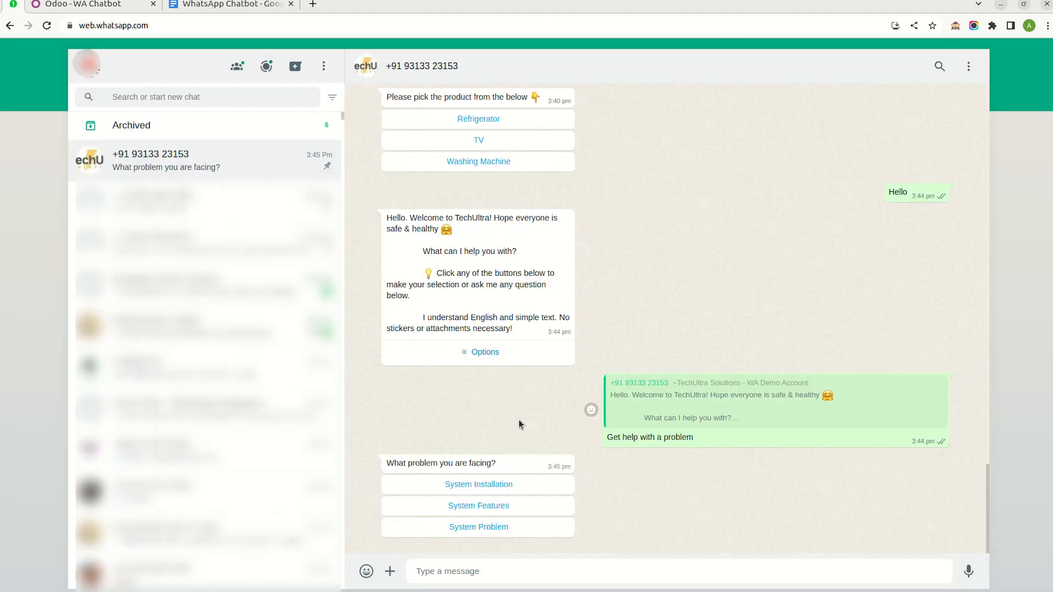
left_click(488, 353)
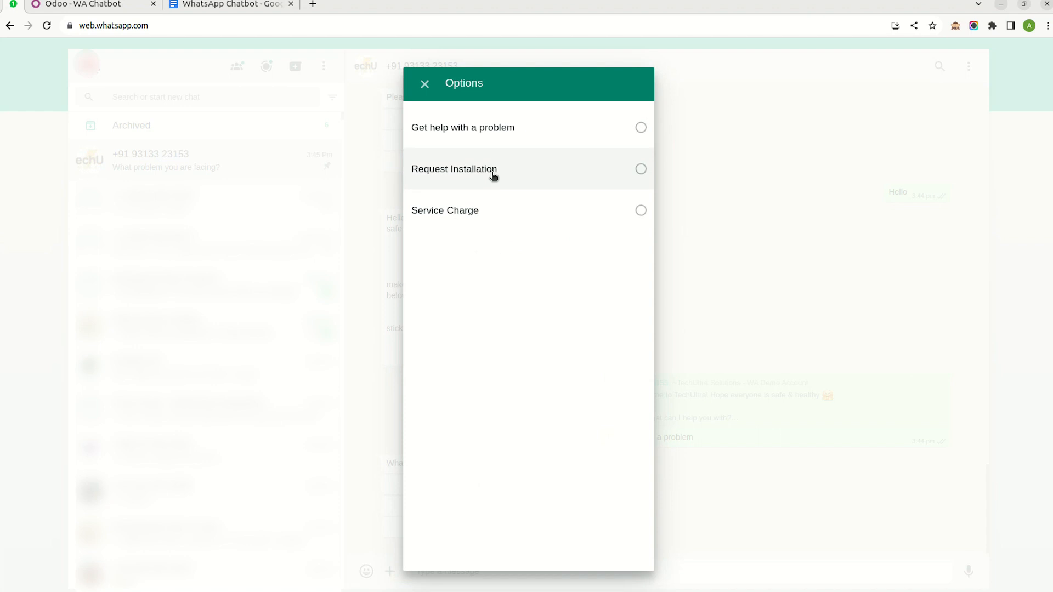
left_click(493, 173)
left_click(618, 535)
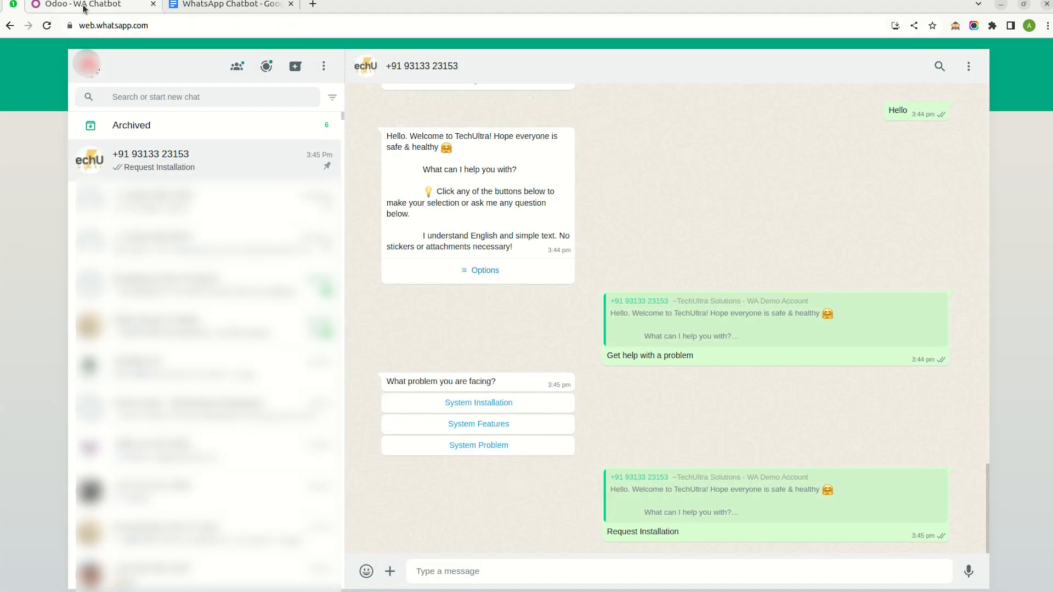
Answer the chatbot's product questions in WhatsApp Web with "Washing Machine", "Automatic" and "Water Leakage"
left_click(82, 5)
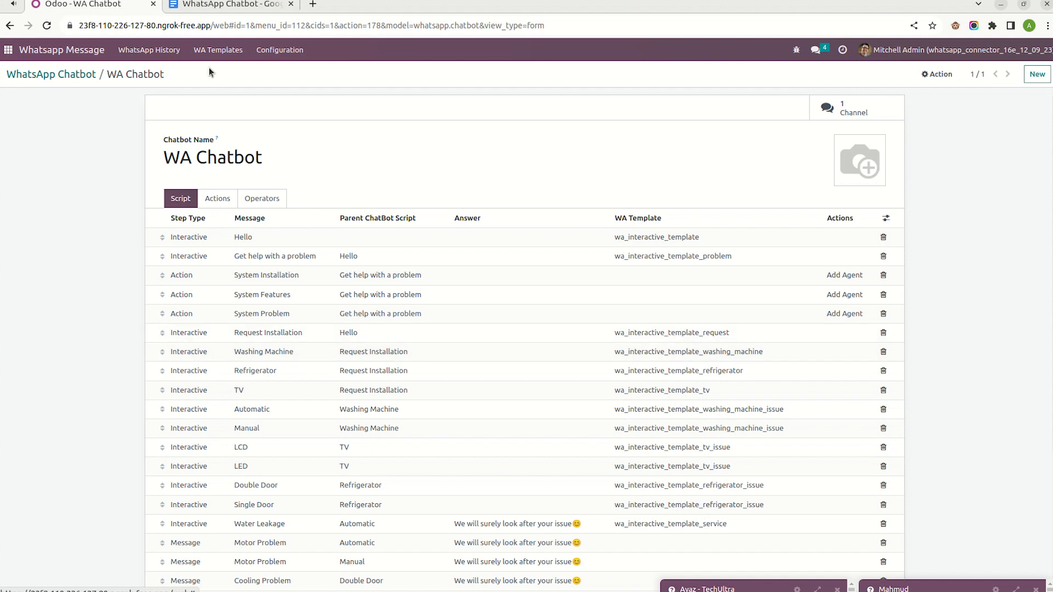
left_click(19, 4)
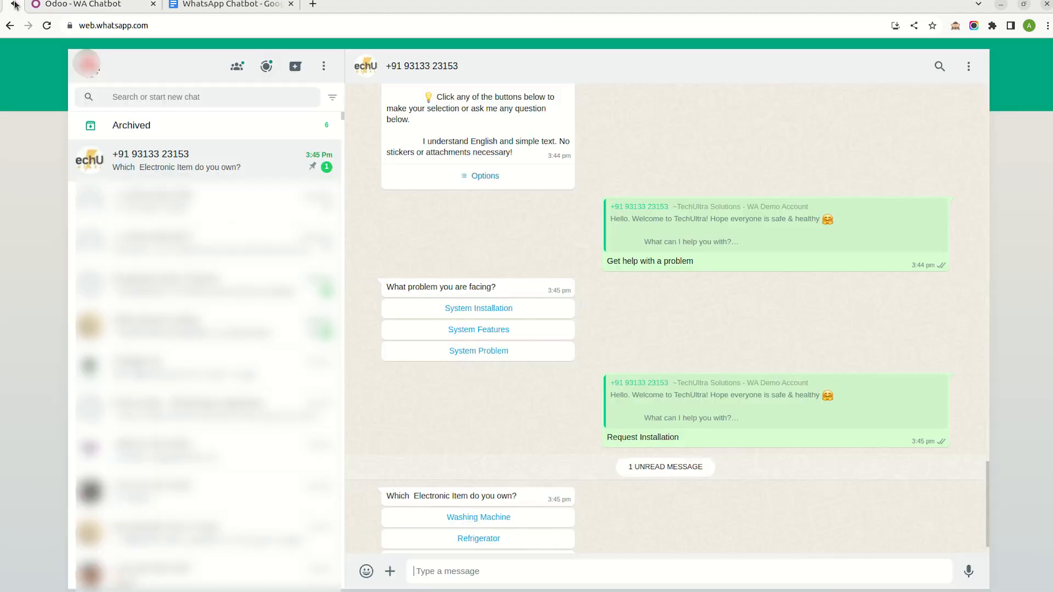
left_click(493, 519)
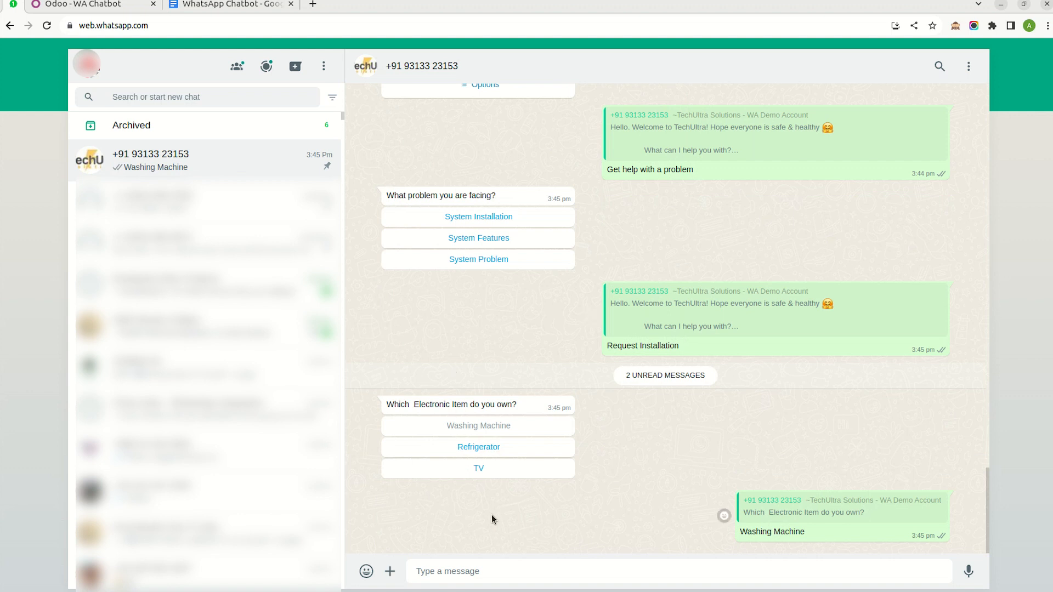
left_click(457, 527)
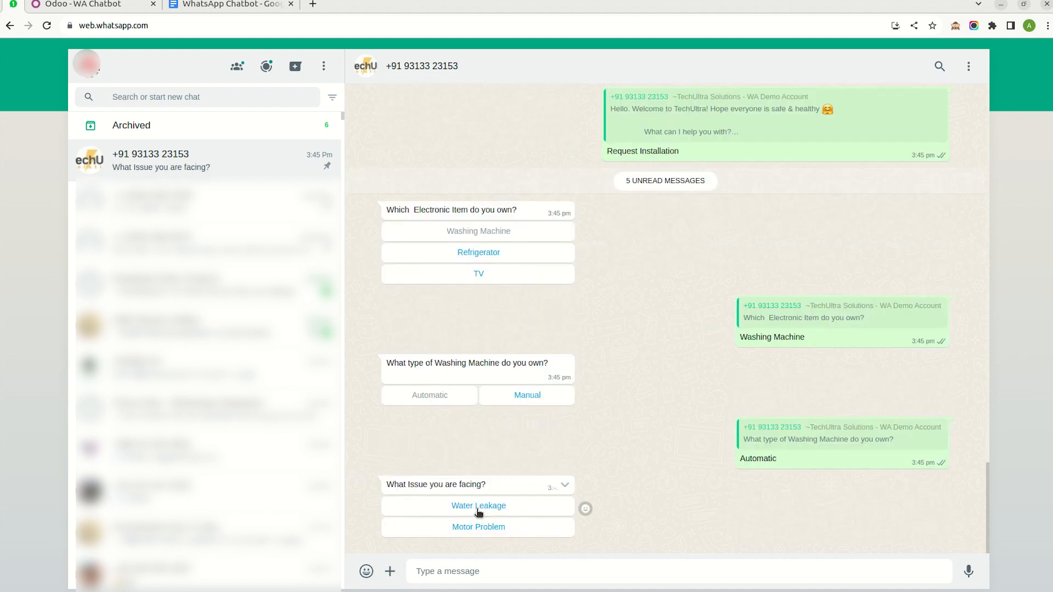
left_click(487, 509)
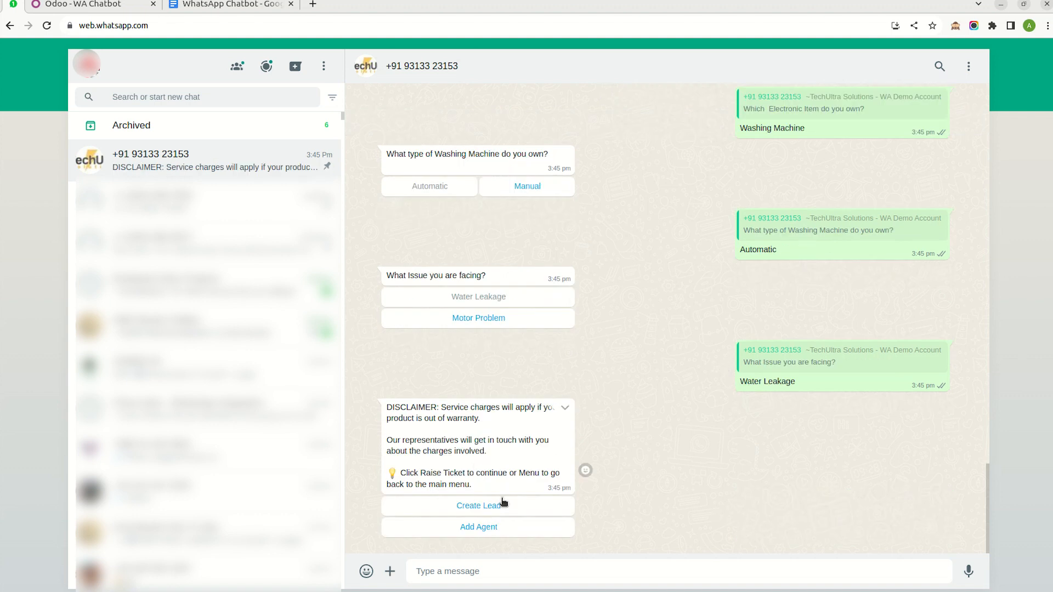
Read the service charge disclaimer and reply to it with the "Create Lead" option
left_click_drag(430, 410, 478, 419)
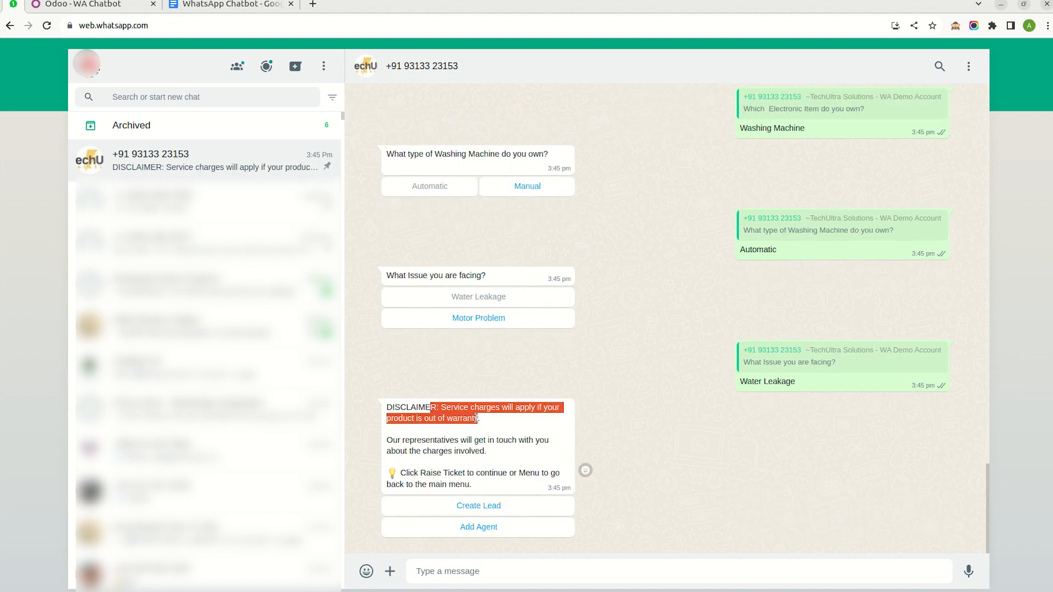
left_click(478, 420)
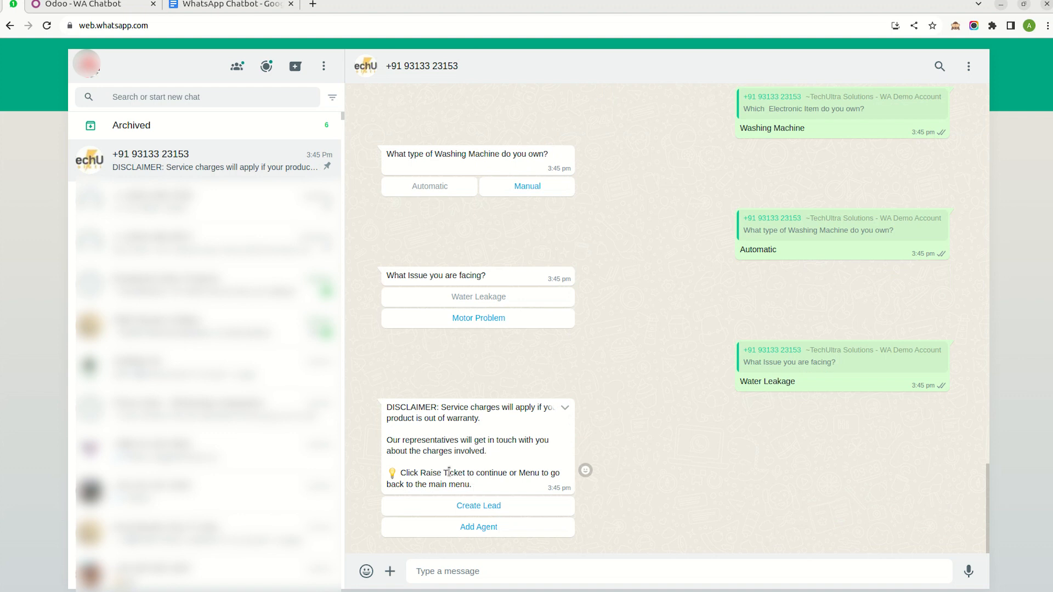
left_click(477, 506)
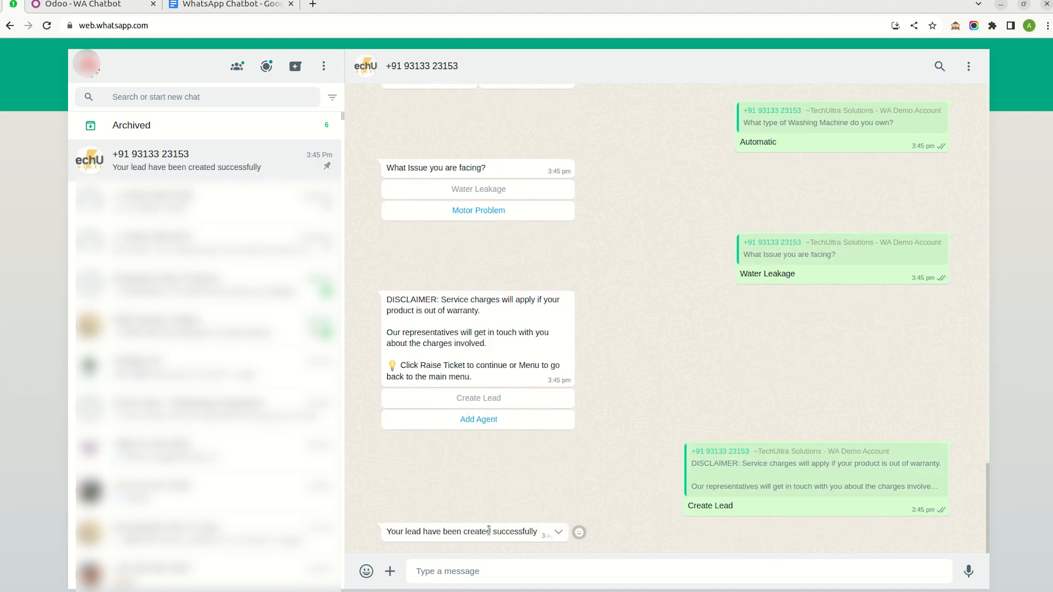
Switch to Odoo and open the TechUltra WA ChatBot lead from the CRM leads list
left_click(137, 7)
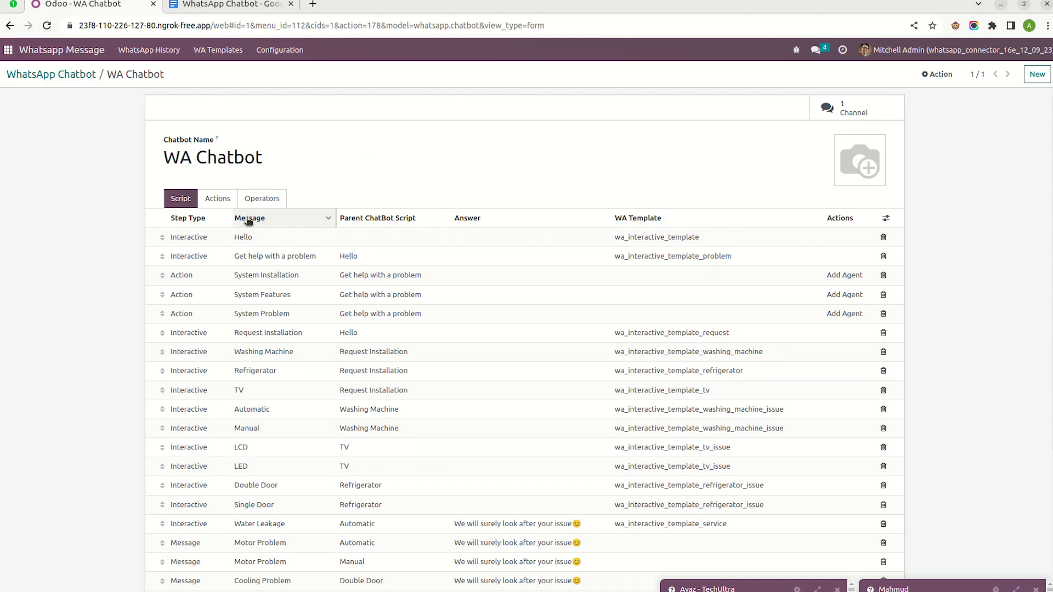
left_click(8, 50)
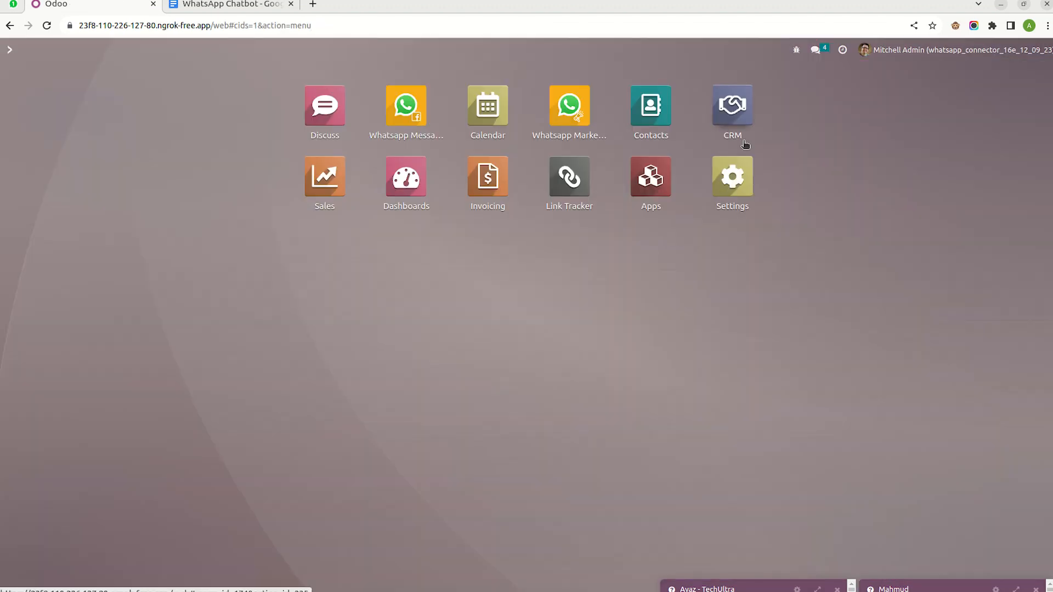
left_click(732, 127)
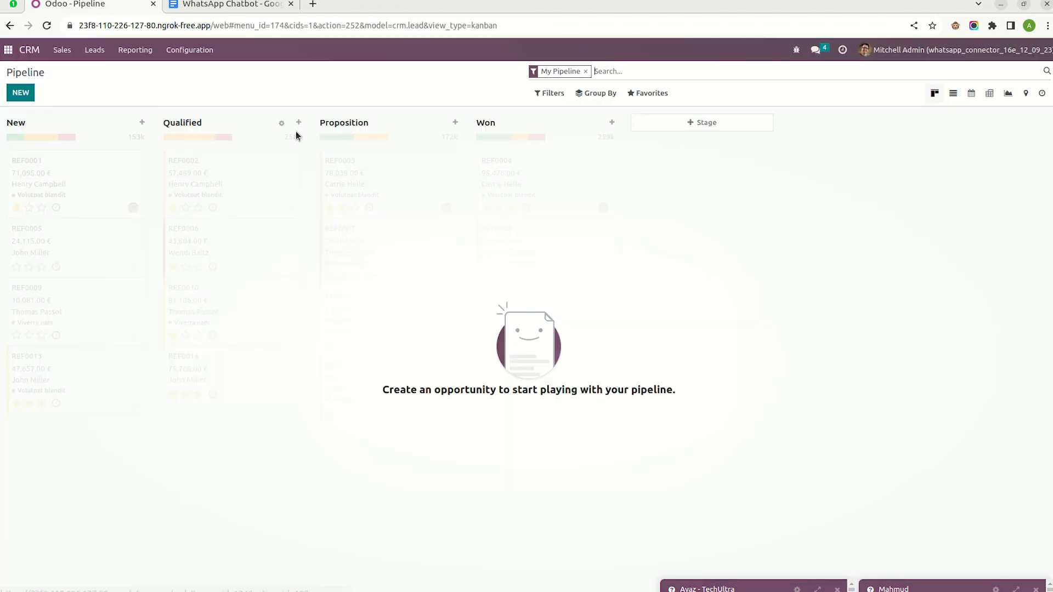
left_click(584, 71)
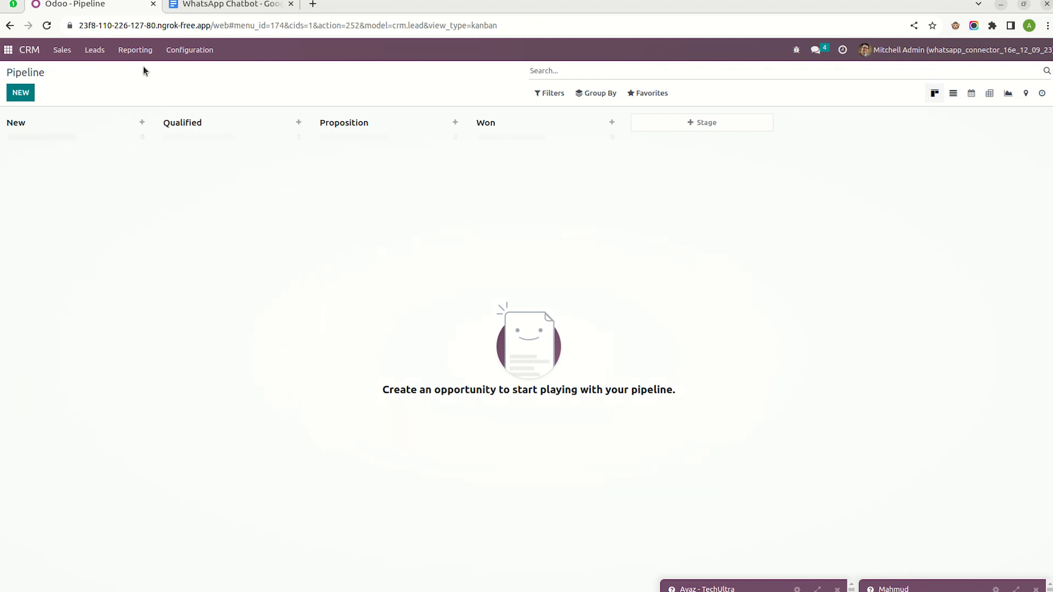
left_click(95, 50)
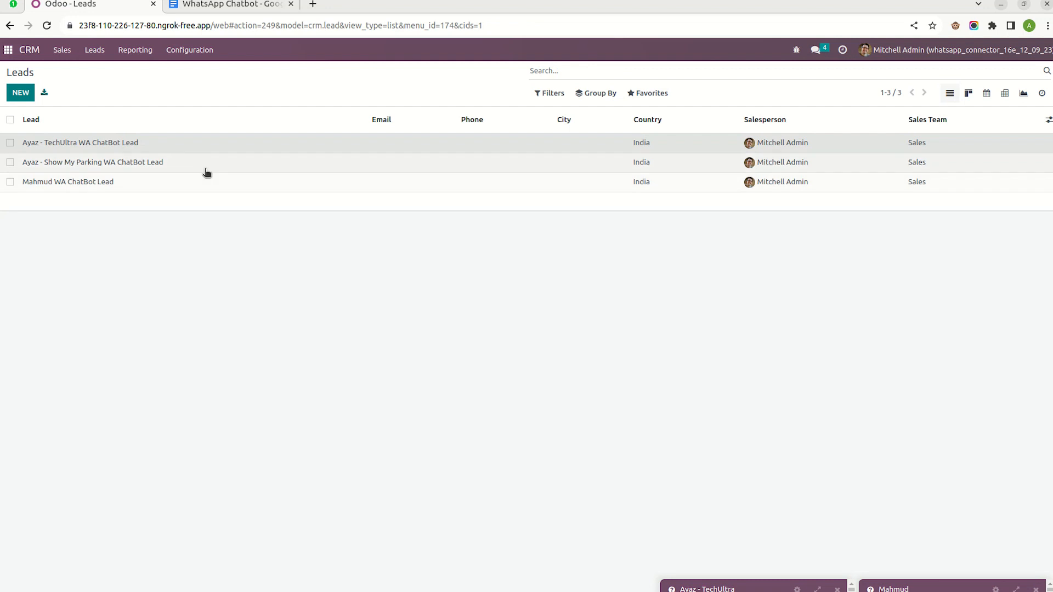
left_click(144, 142)
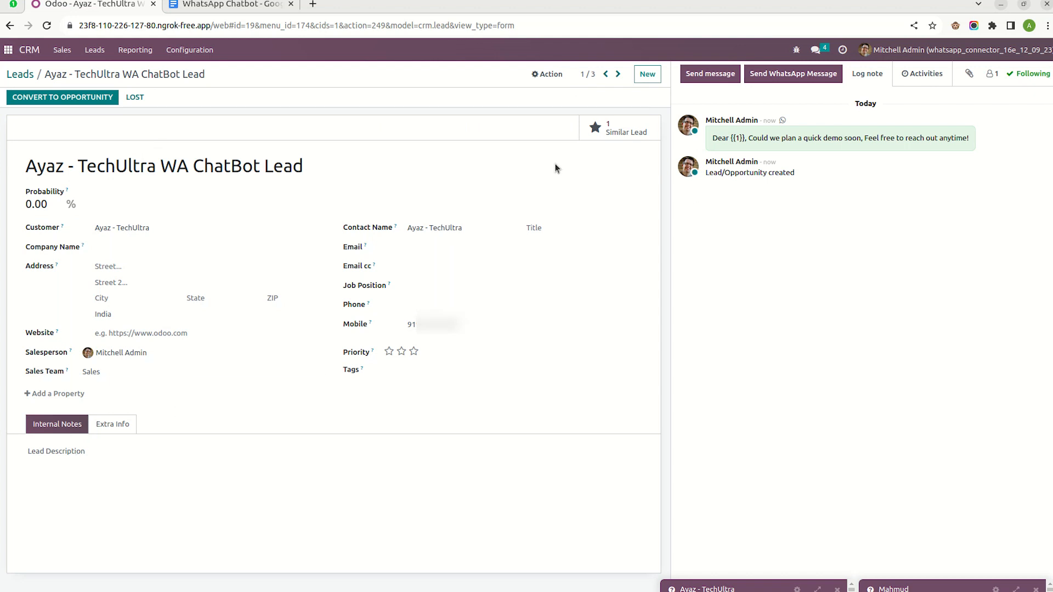
Reopen the WA Chatbot record from the WhatsApp Chatbot configuration in Whatsapp Message
left_click(8, 49)
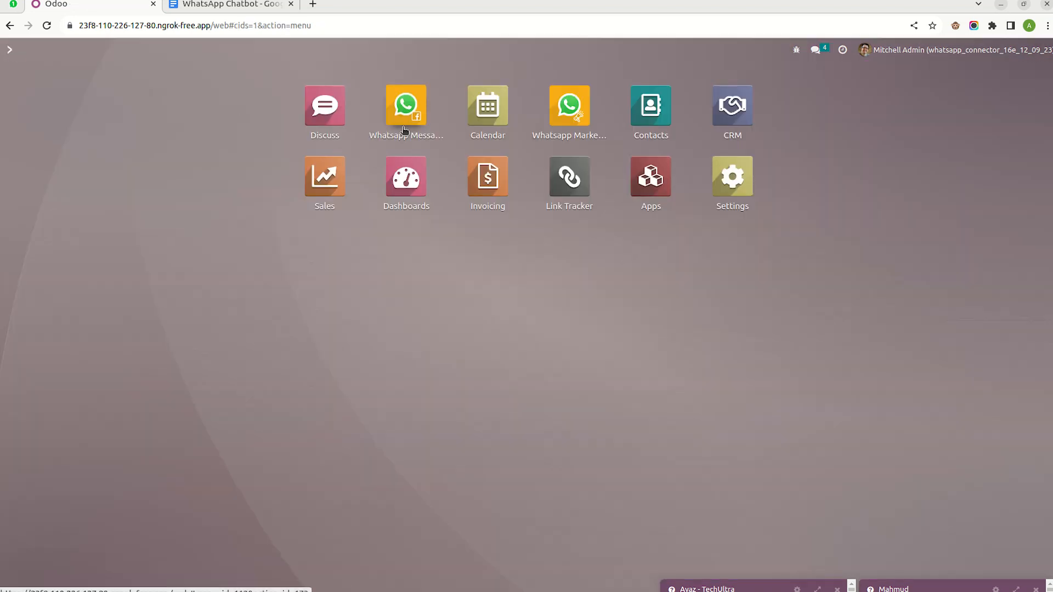
left_click(404, 110)
left_click(280, 51)
left_click(283, 87)
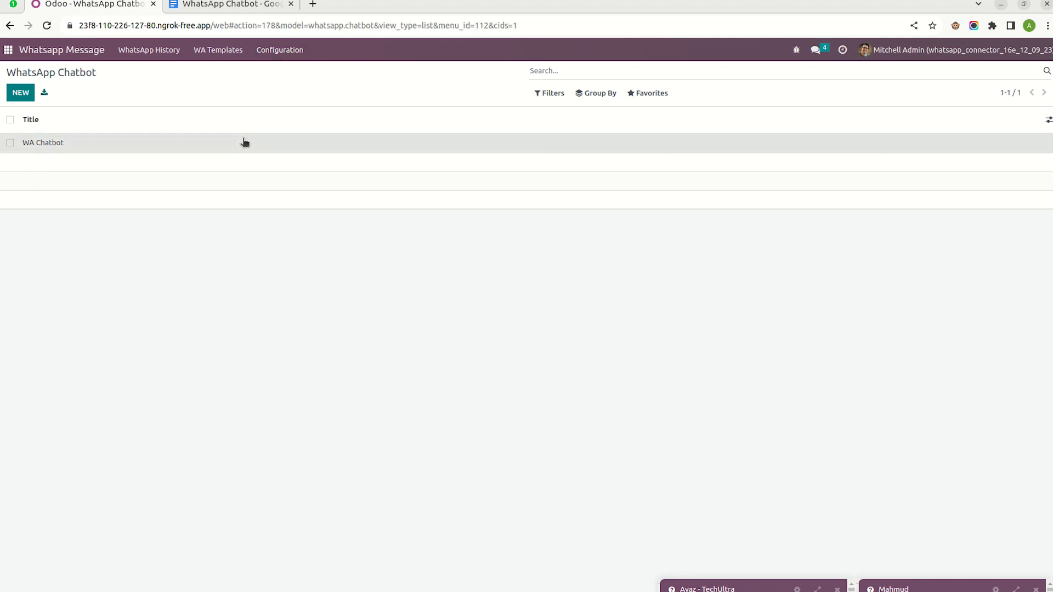
left_click(244, 142)
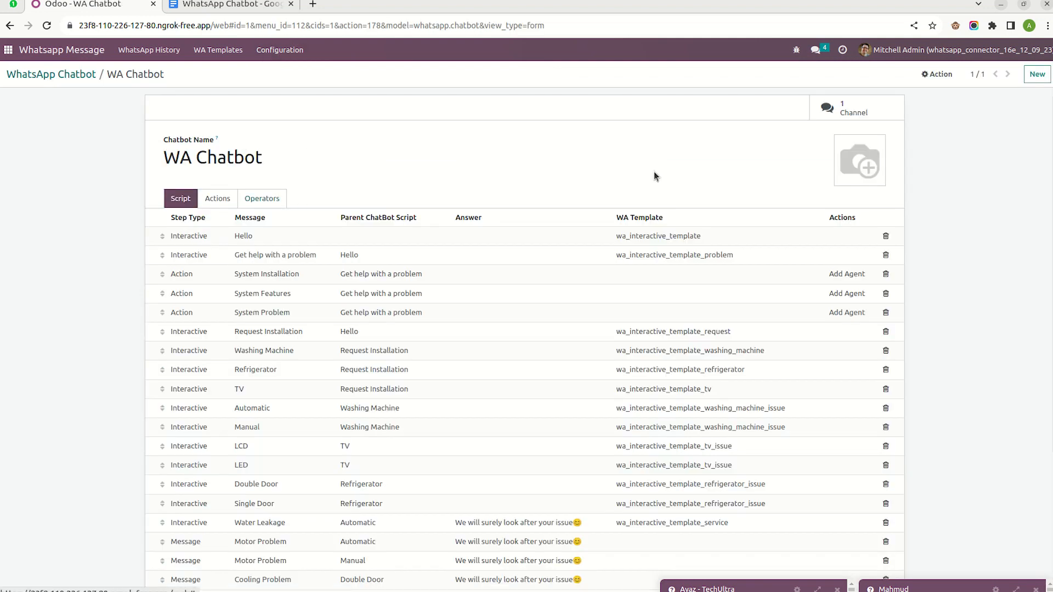
left_click(845, 109)
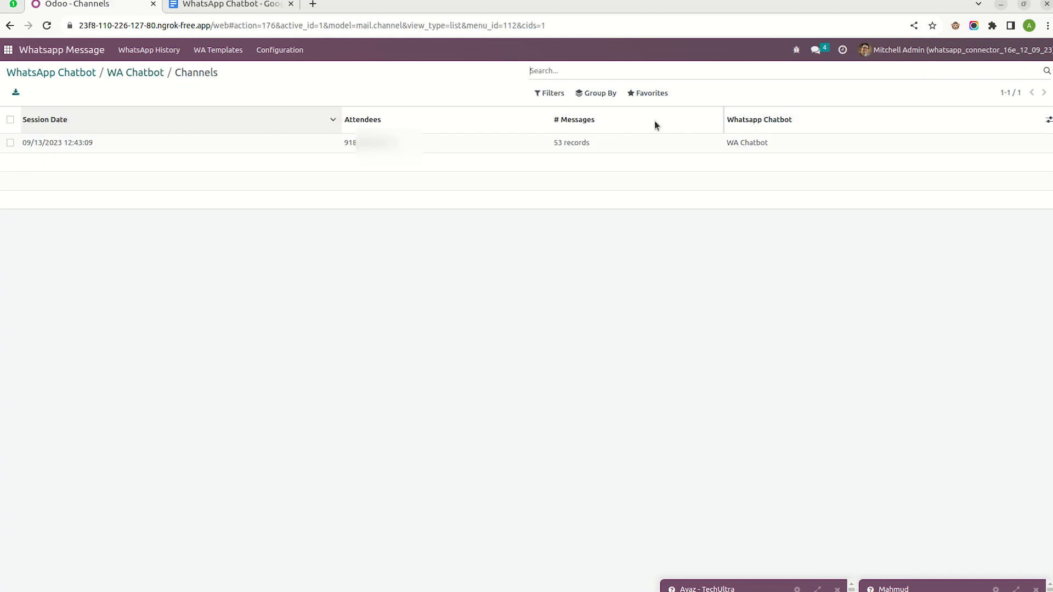
left_click(350, 144)
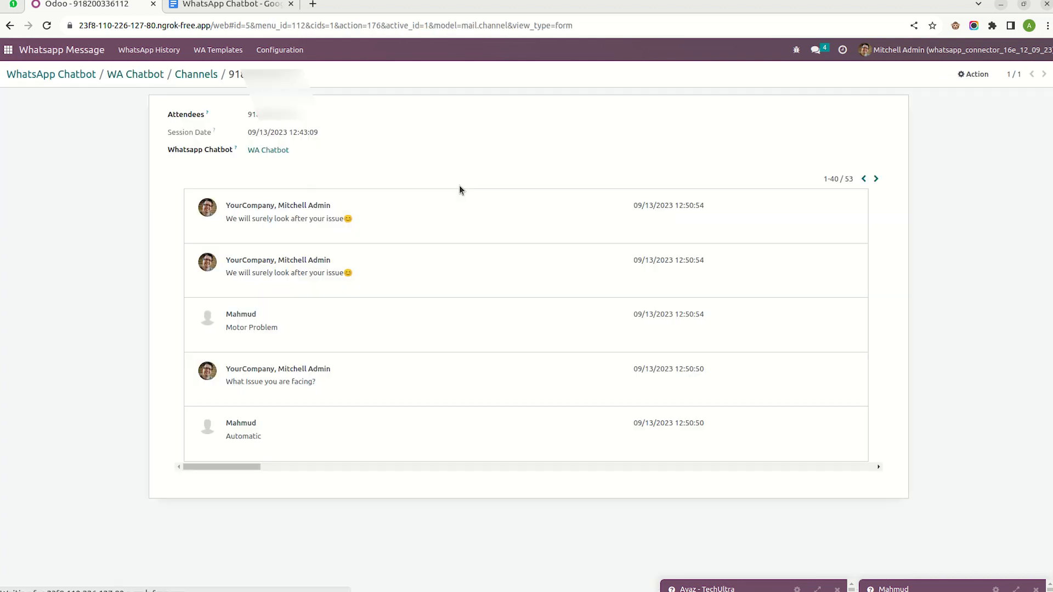
scroll(429, 266, "right", 10)
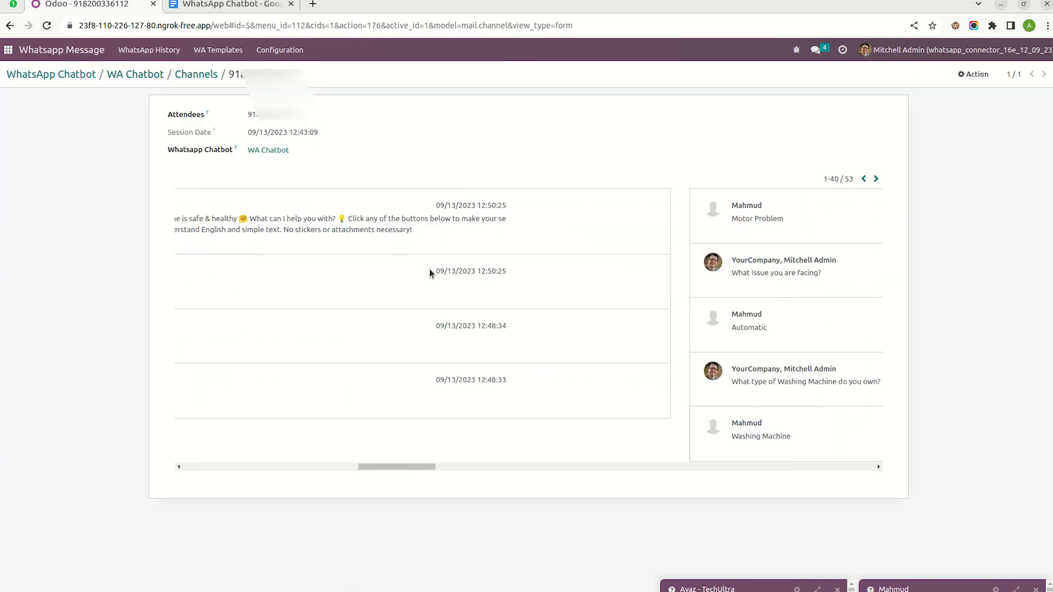
scroll(429, 269, "right", 15)
scroll(430, 268, "left", 9)
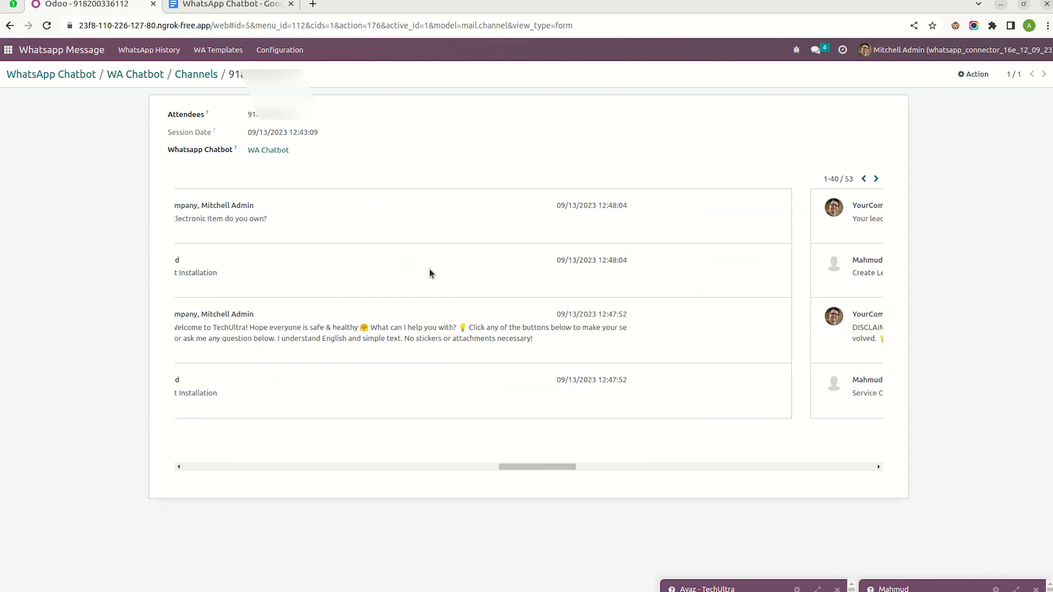
Return to the WA Chatbot record, and answer the disclaimer in WhatsApp Web with the "Add Agent" option
left_click(199, 74)
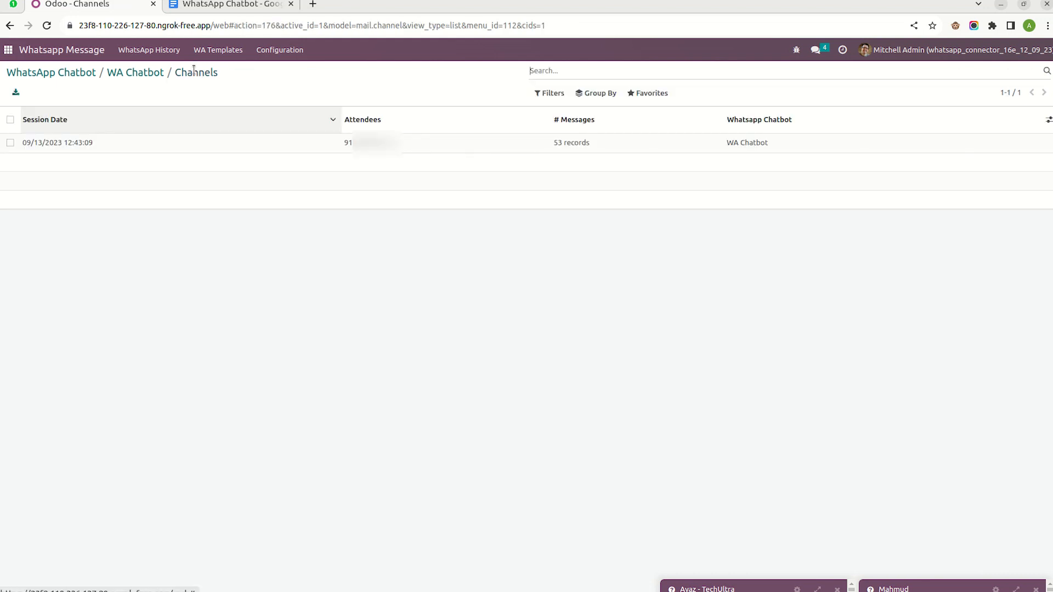
left_click(150, 75)
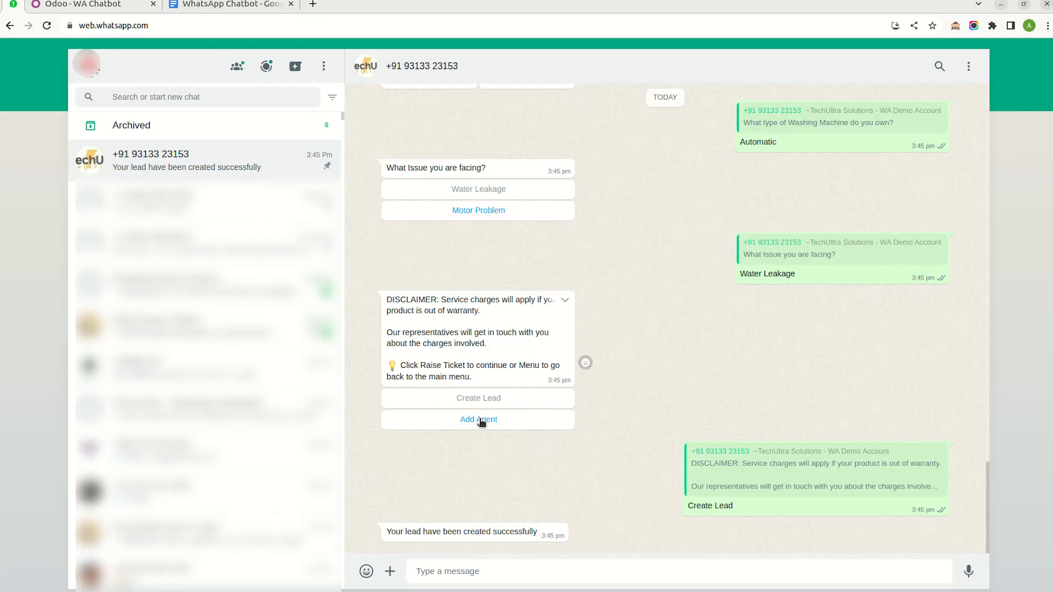
left_click(481, 420)
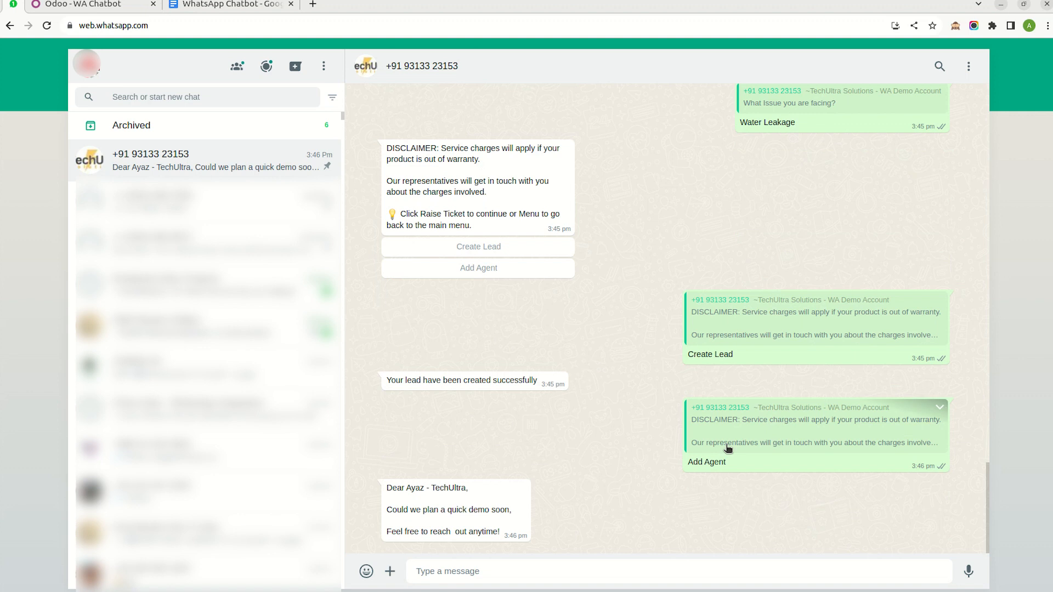
Check the WA Chatbot's operators in Odoo, and compare the operator's Odoo session in Firefox with the WhatsApp Web conversation
left_click(104, 5)
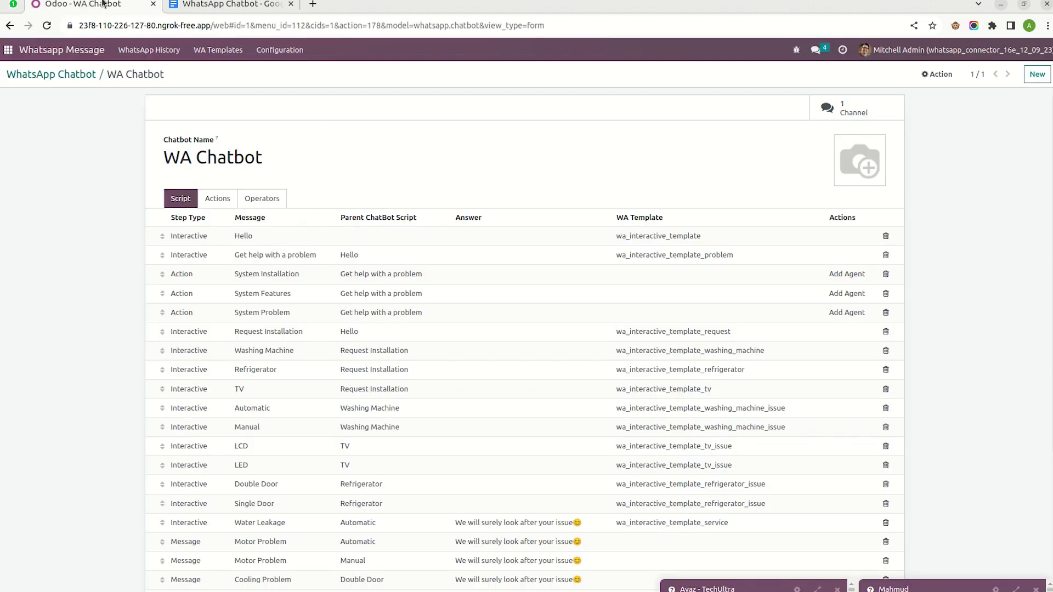
left_click(263, 202)
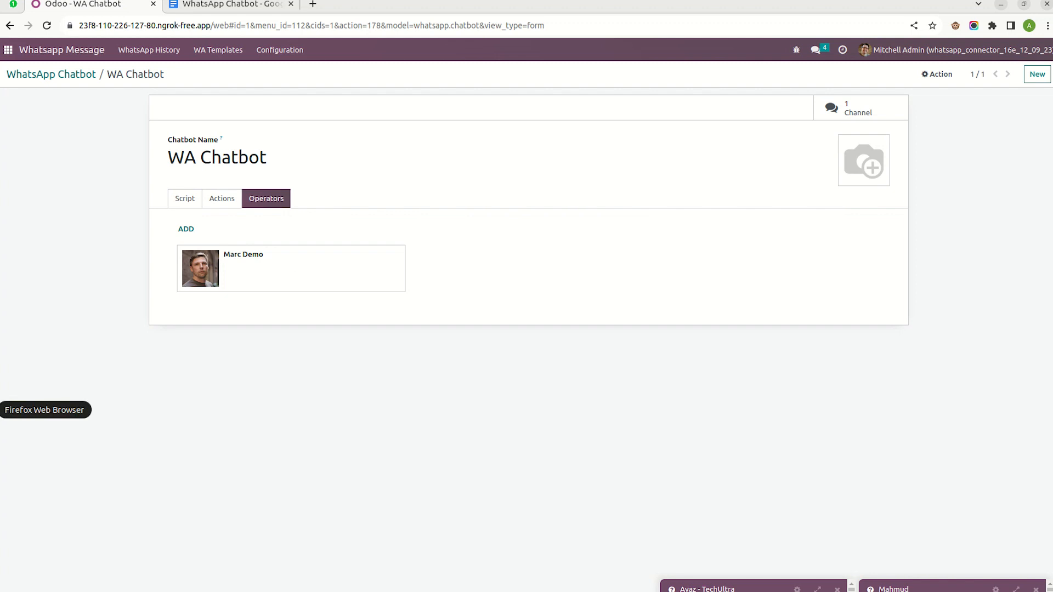
left_click(1, 409)
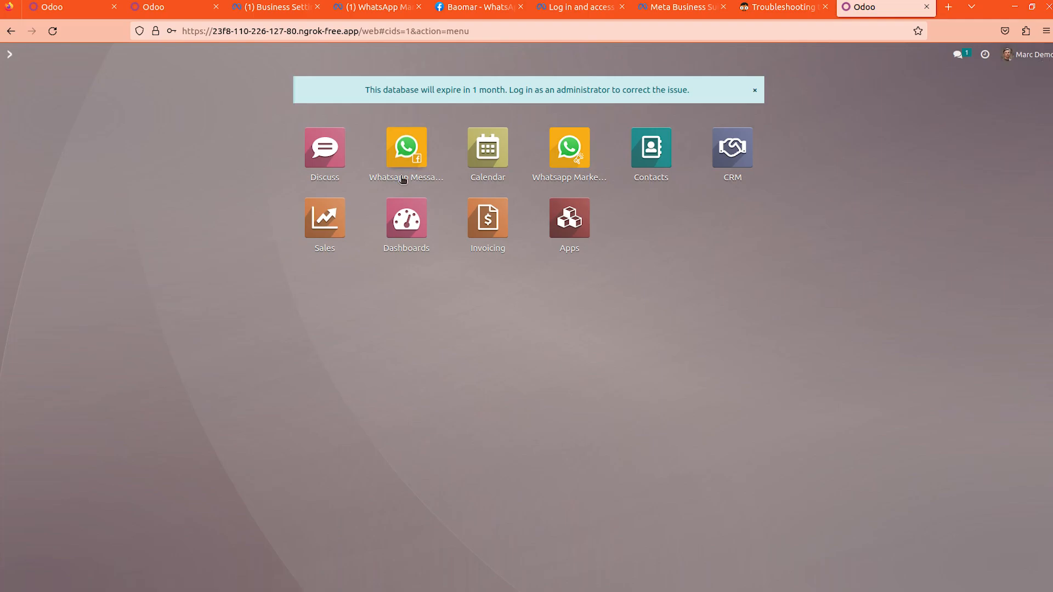
left_click(386, 165)
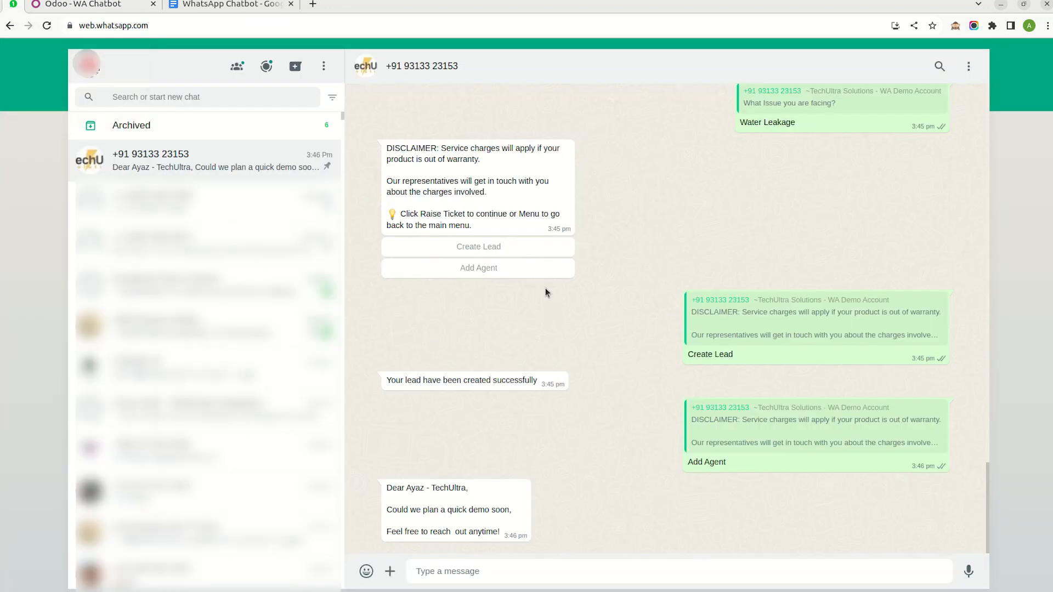
scroll(545, 288, "up", 3)
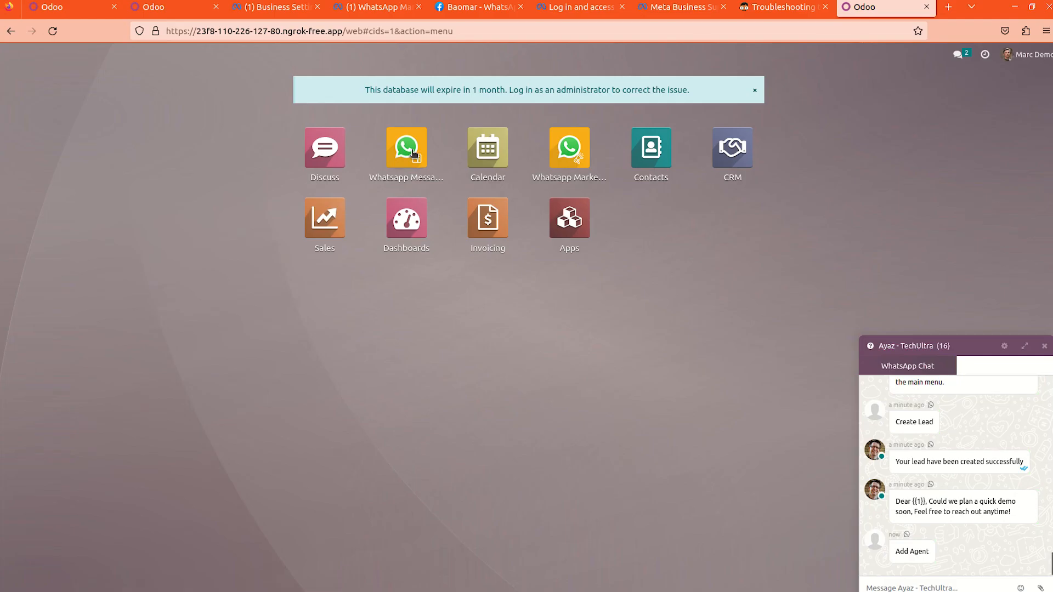
Open the TechUltra customer's WhatsApp chat in the operator's Discuss app in Firefox, and switch back to WhatsApp Web in Chrome
left_click(319, 143)
left_click(110, 236)
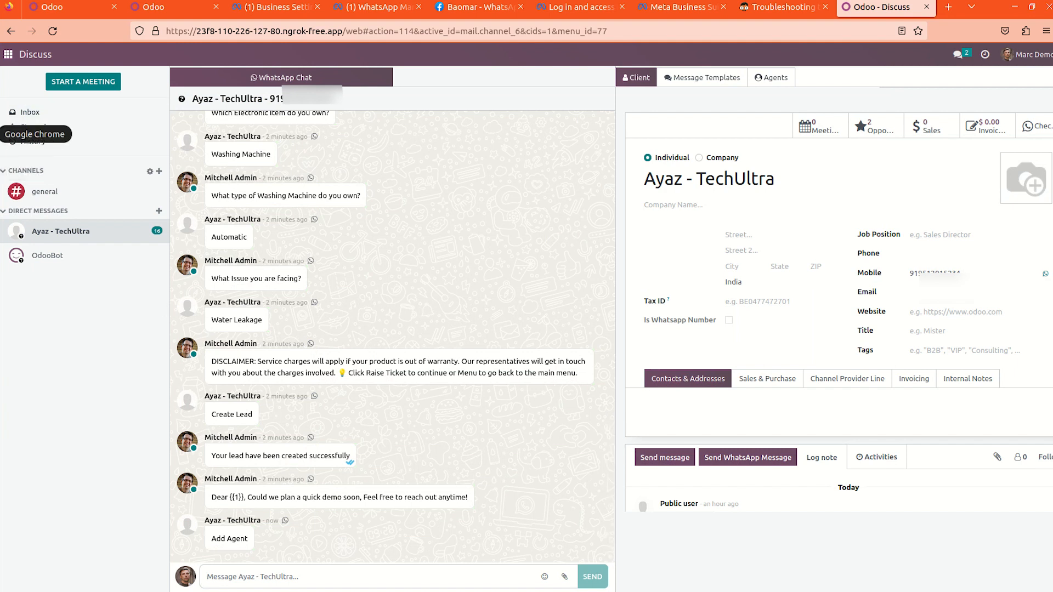
left_click(3, 134)
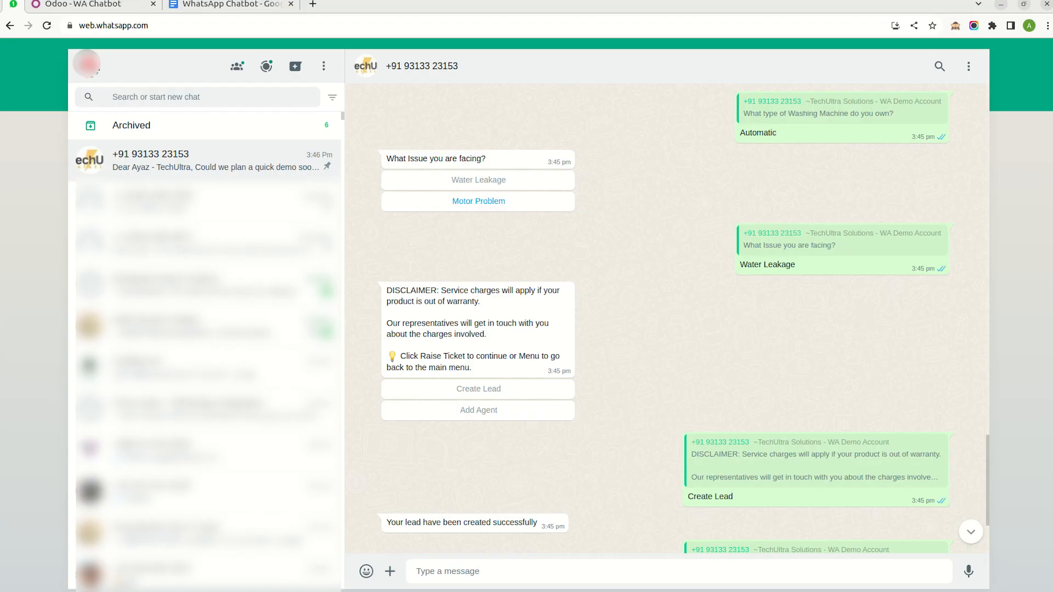
Switch back to the WA Chatbot record in Odoo and review its actions, script steps and operators
left_click(95, 16)
left_click(225, 199)
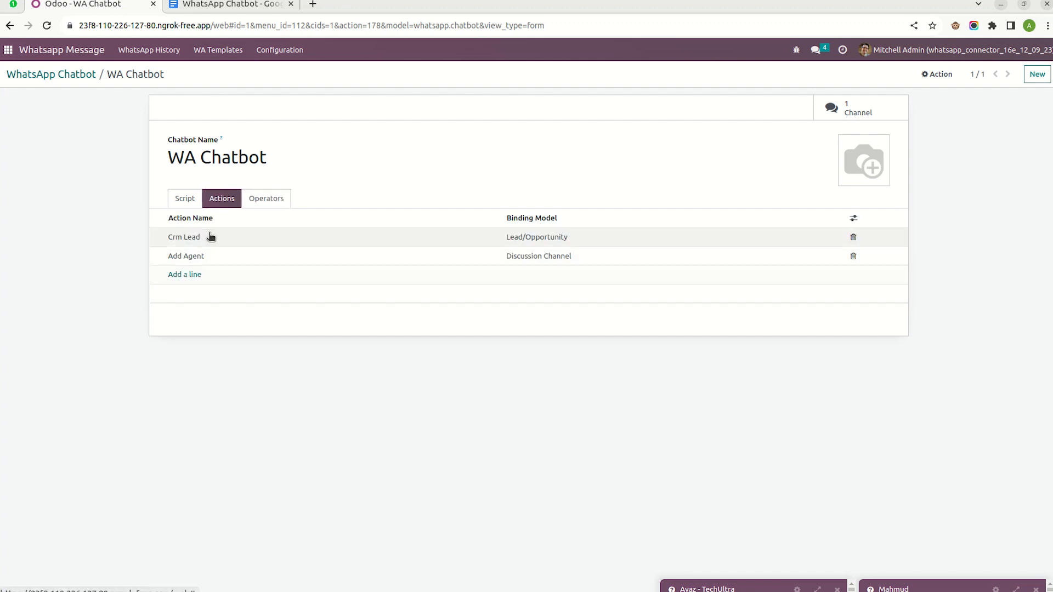
left_click(183, 201)
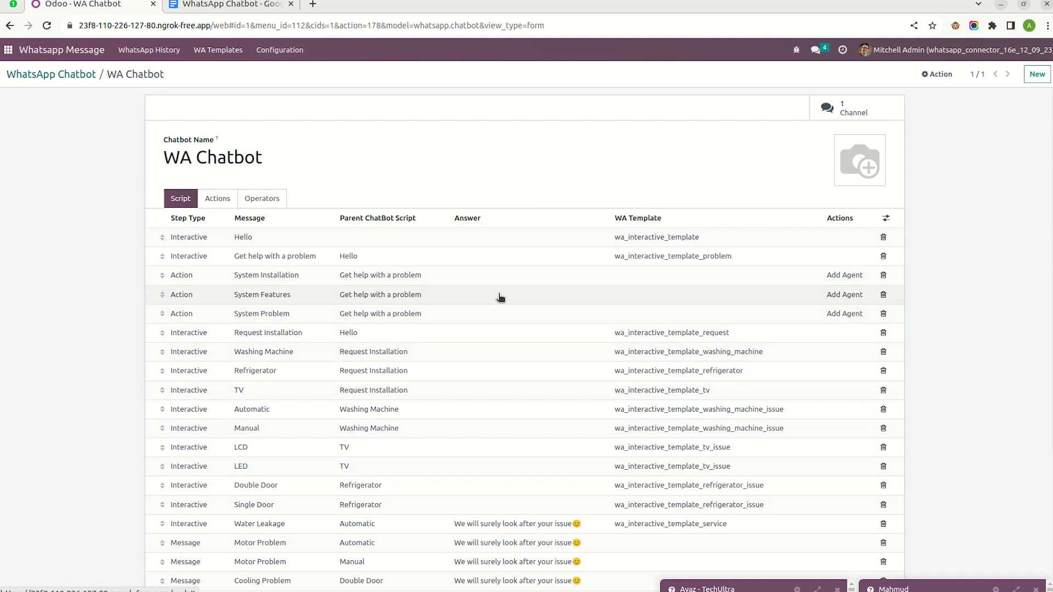
scroll(499, 296, "down", 3)
scroll(498, 296, "up", 3)
scroll(500, 297, "up", 1)
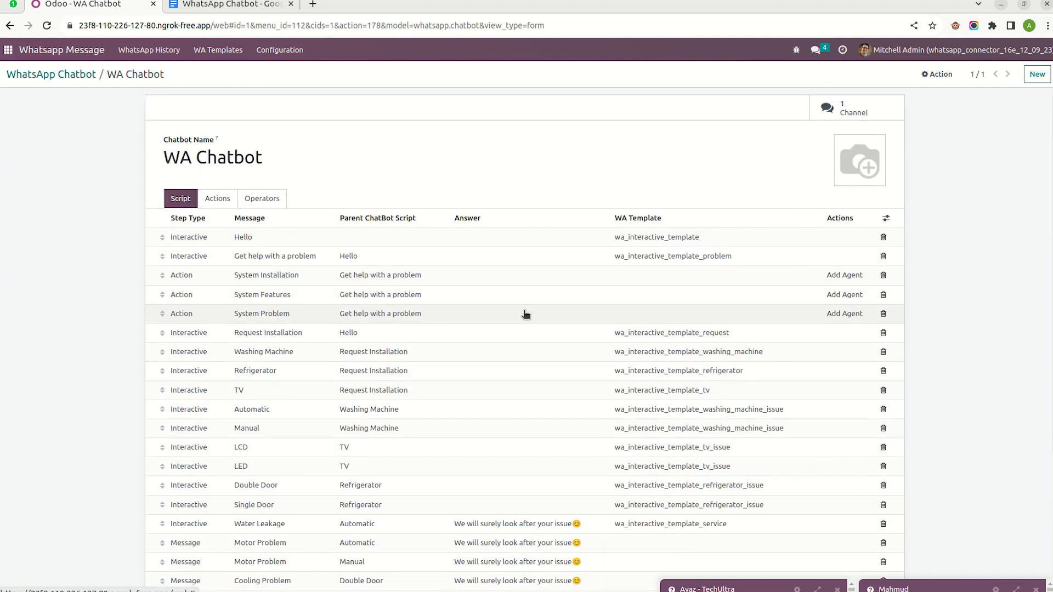
left_click(278, 199)
left_click(215, 198)
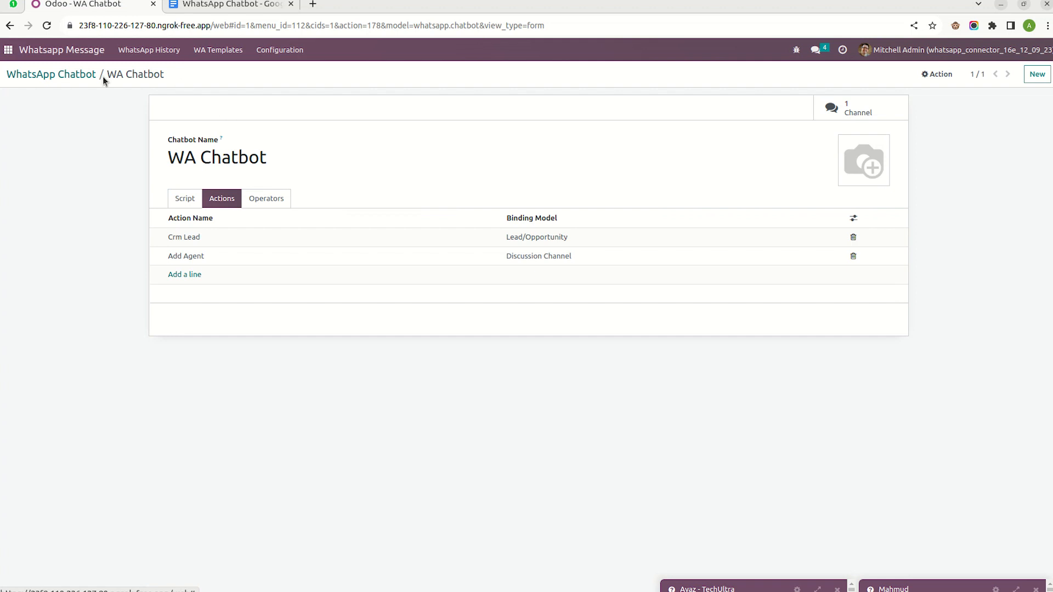
Open the WhatsApp message history, and expand the TechUltra customer's minimized chat window to review the conversation
left_click(81, 76)
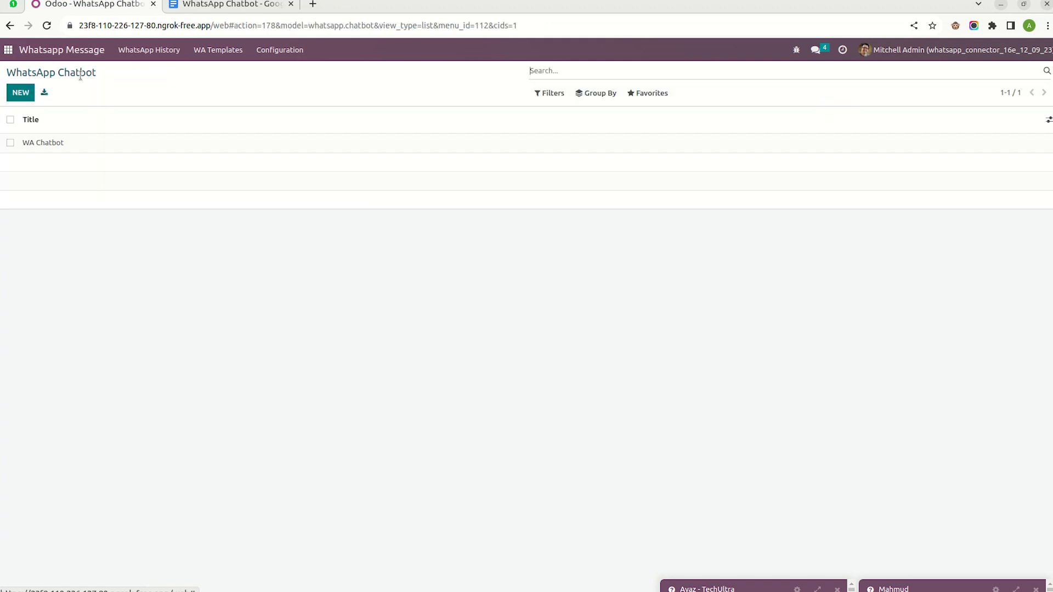
left_click(6, 51)
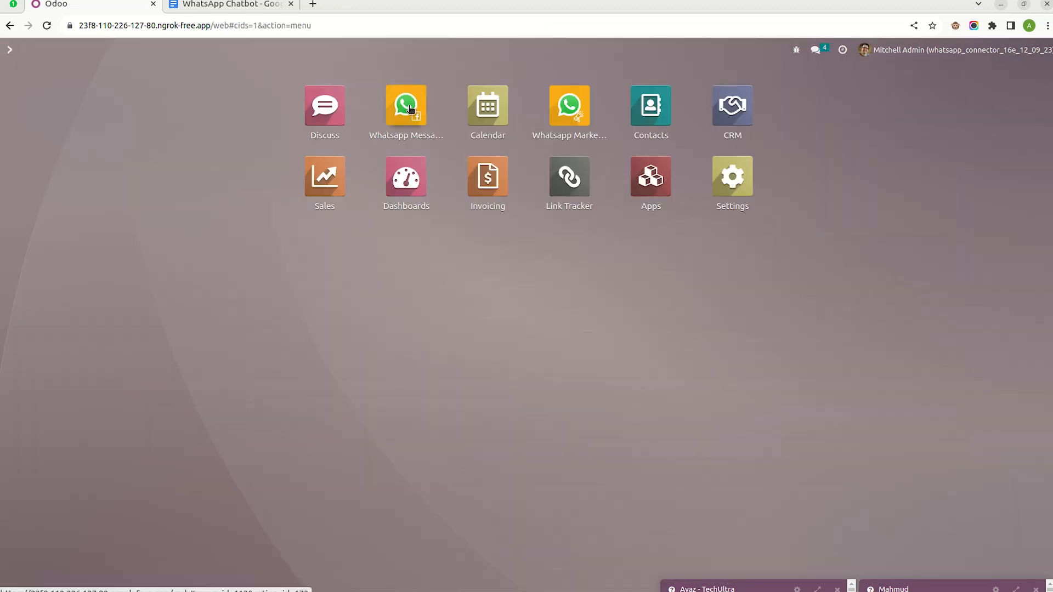
left_click(412, 109)
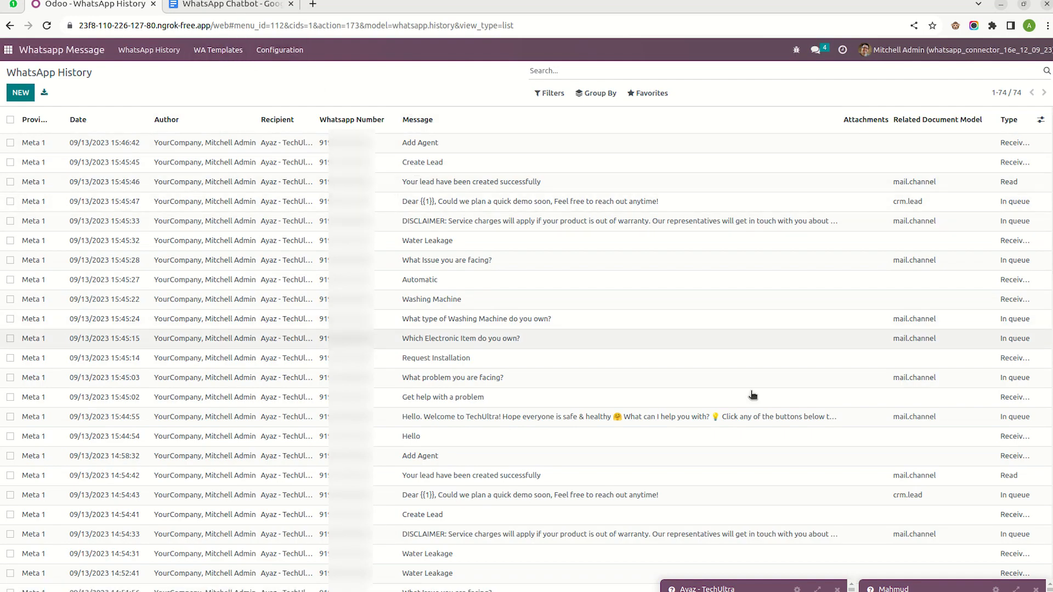
left_click(724, 581)
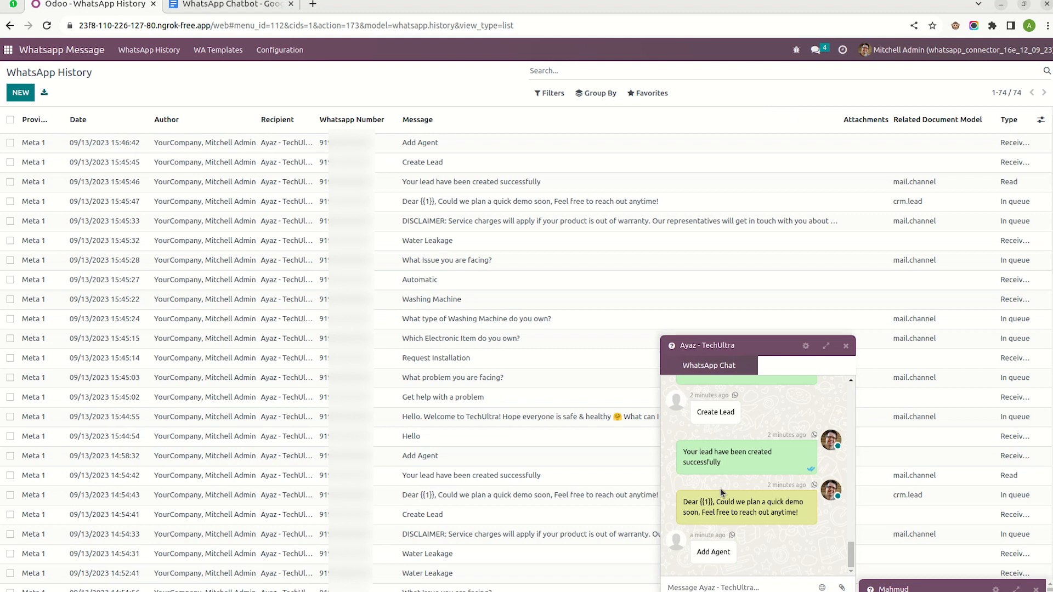
left_click(797, 67)
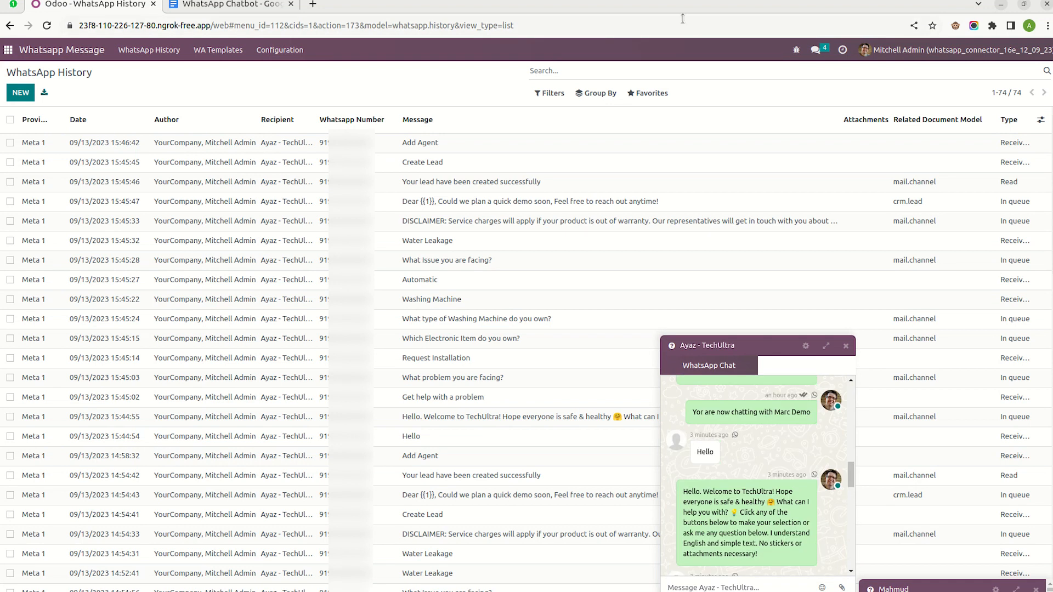
Check the Discuss inbox, and expand the TechUltra customer's WhatsApp chat window into the full Discuss view
left_click(8, 49)
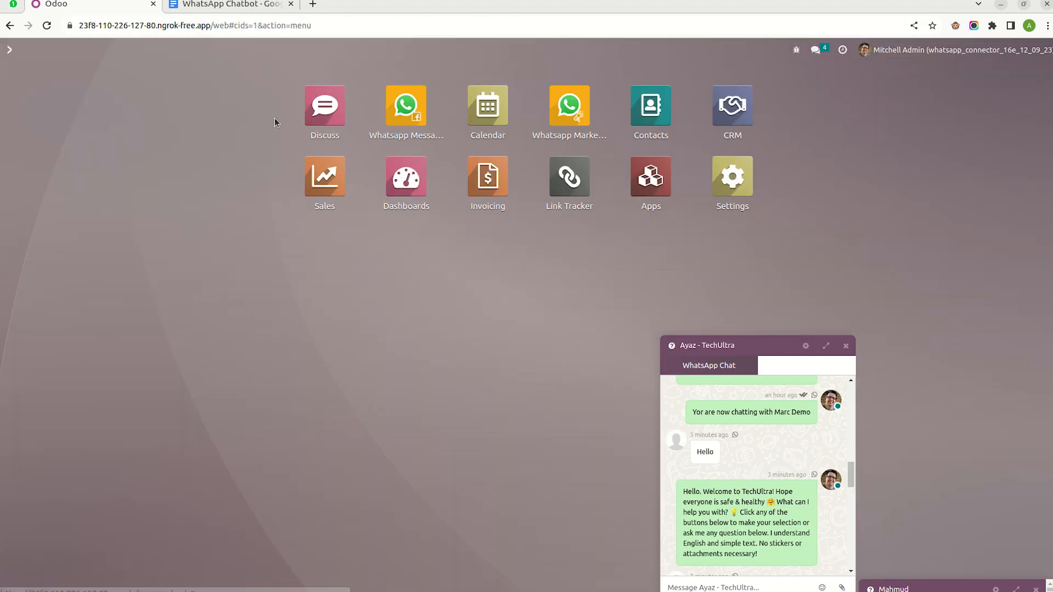
left_click(324, 112)
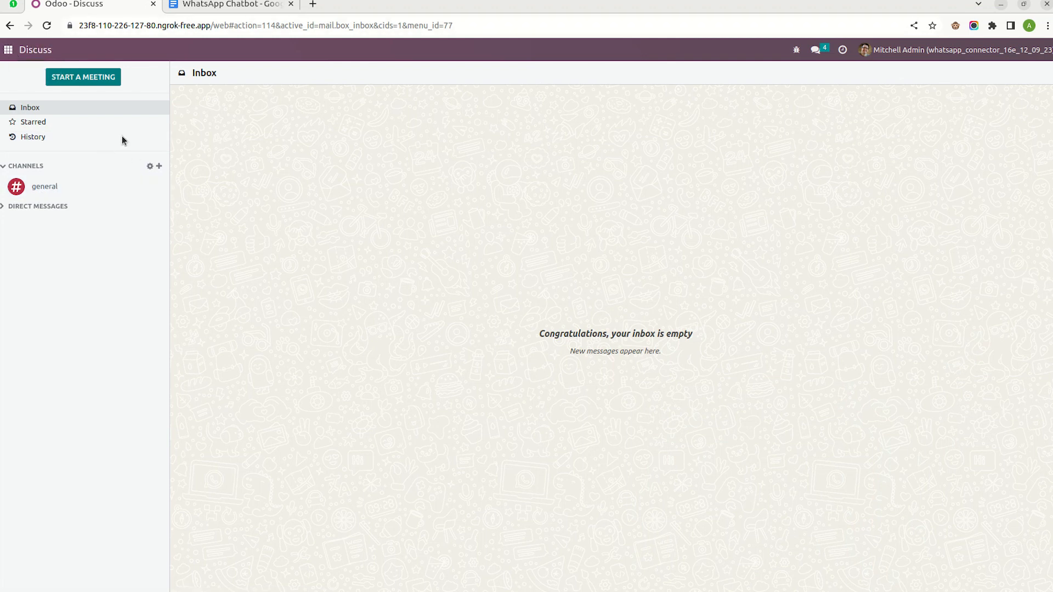
left_click(8, 50)
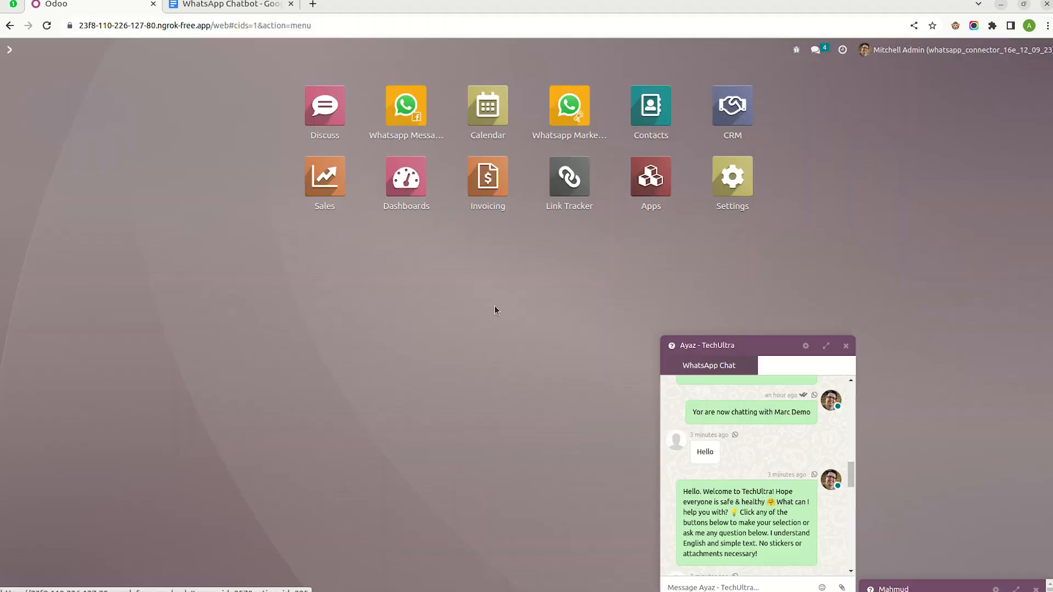
left_click(825, 345)
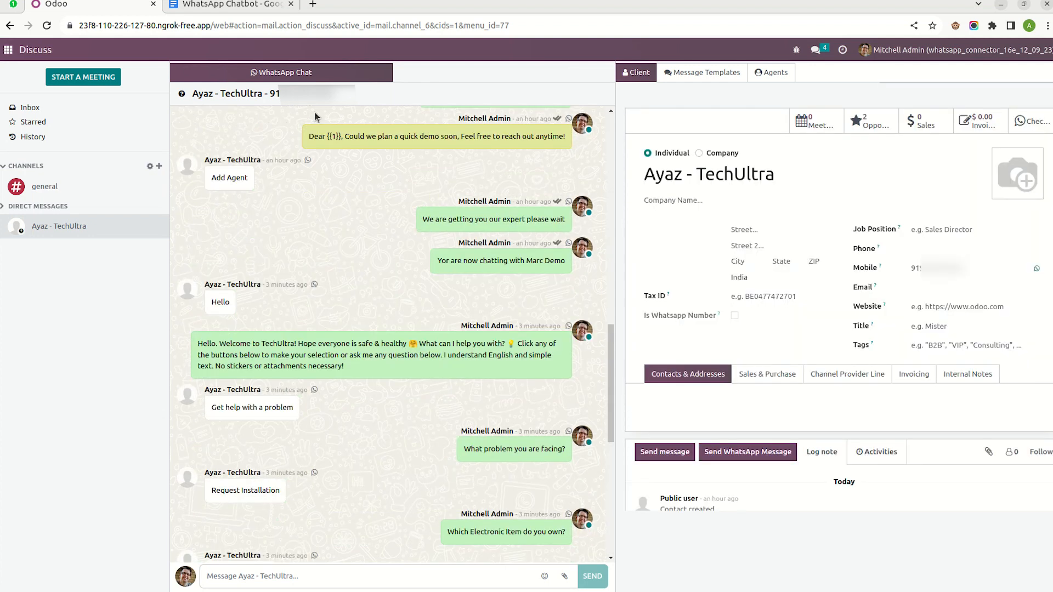
left_click(6, 51)
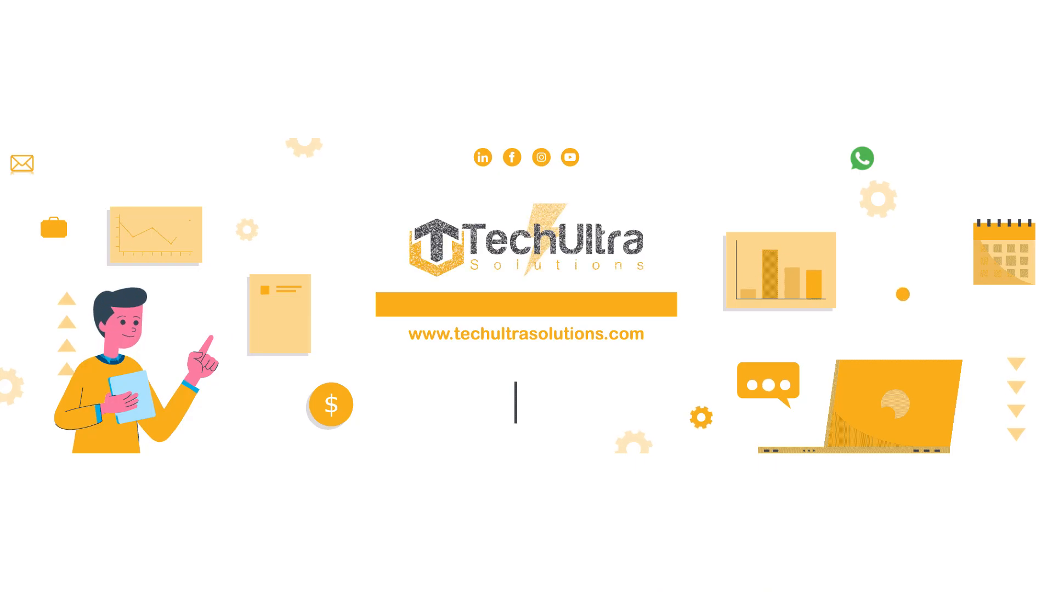